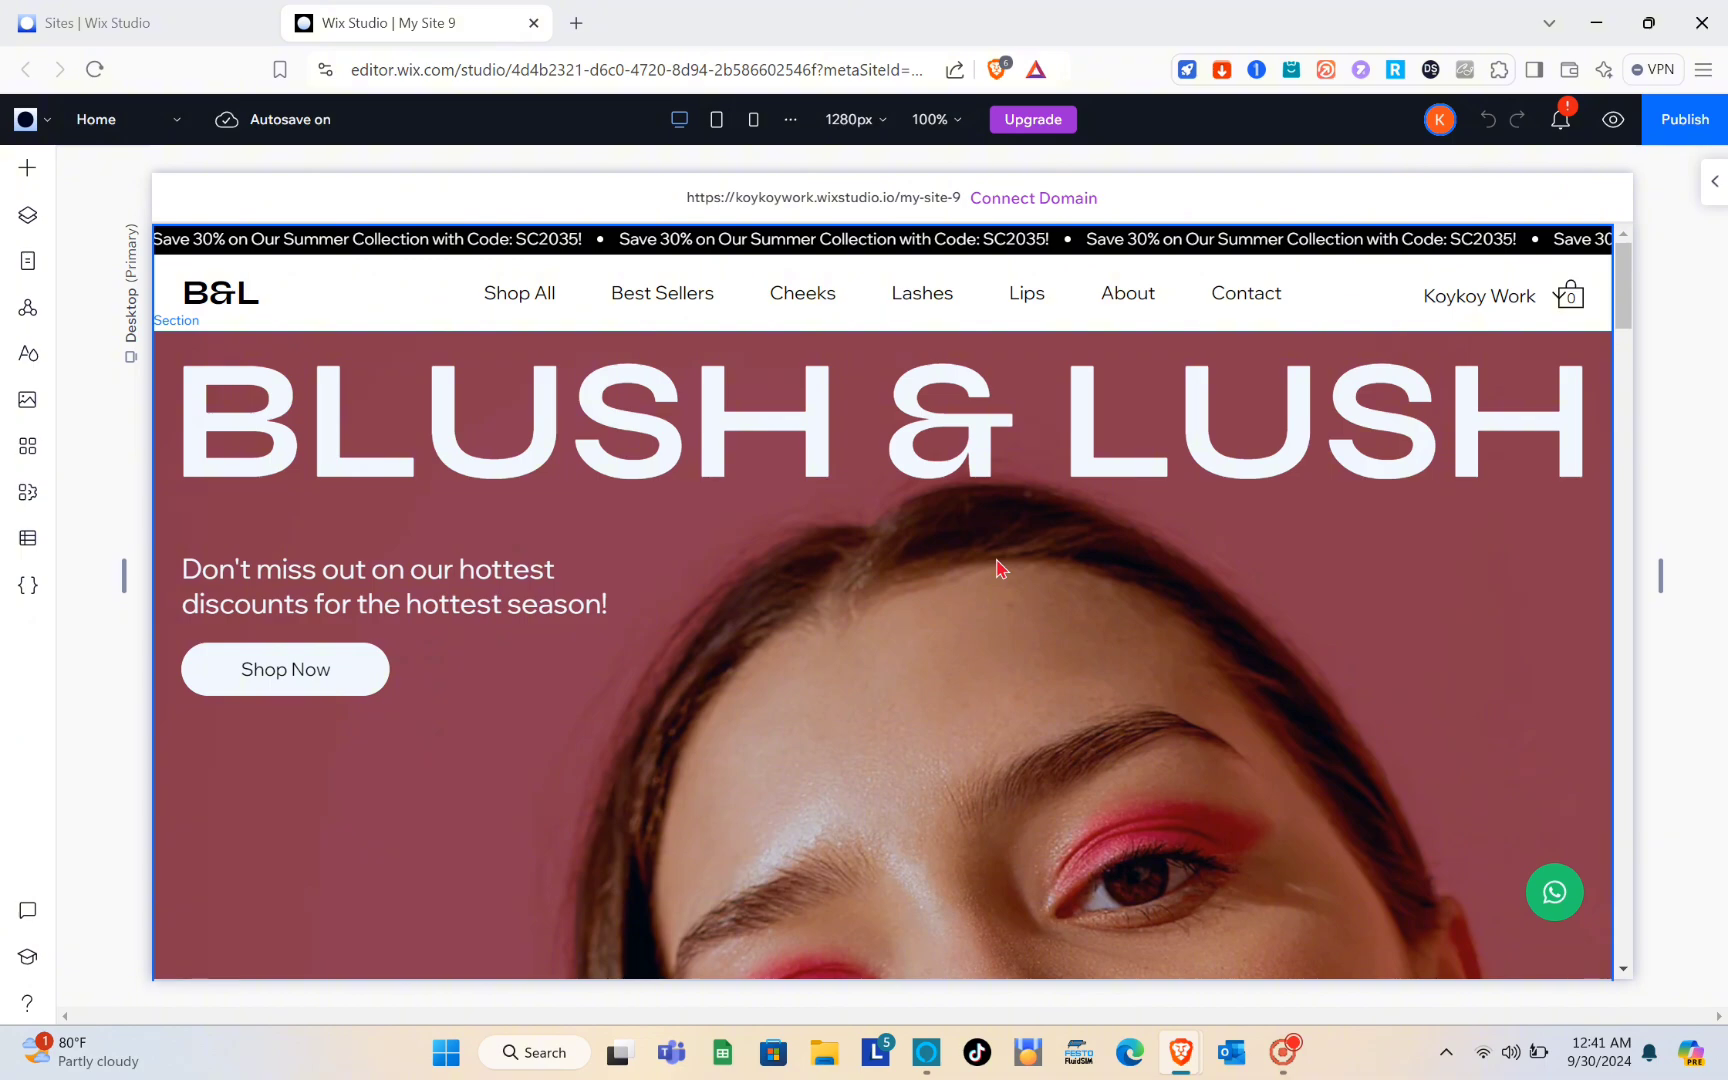
- Look through the home page's sections from the header down to the footer and back
{"action": "scroll", "coordinate": [654, 673], "scroll_direction": "down", "scroll_amount": 10}
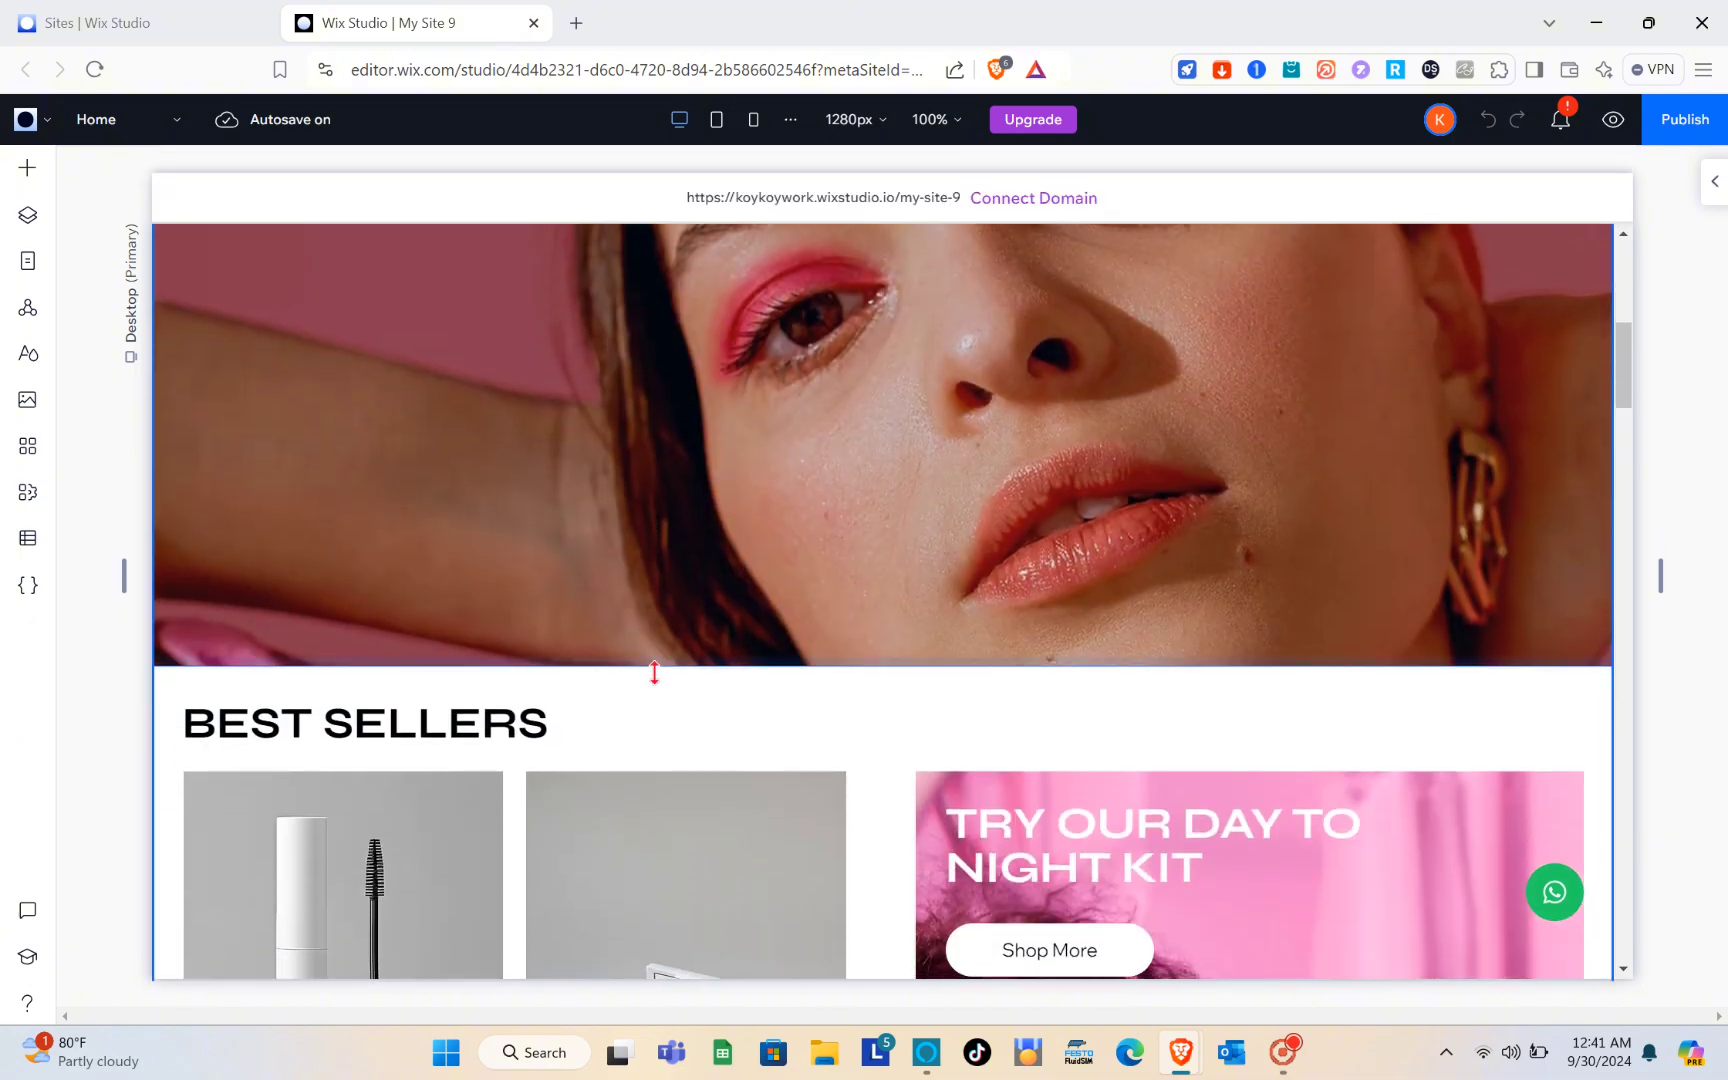
{"action": "scroll", "coordinate": [852, 579], "scroll_direction": "down", "scroll_amount": 15}
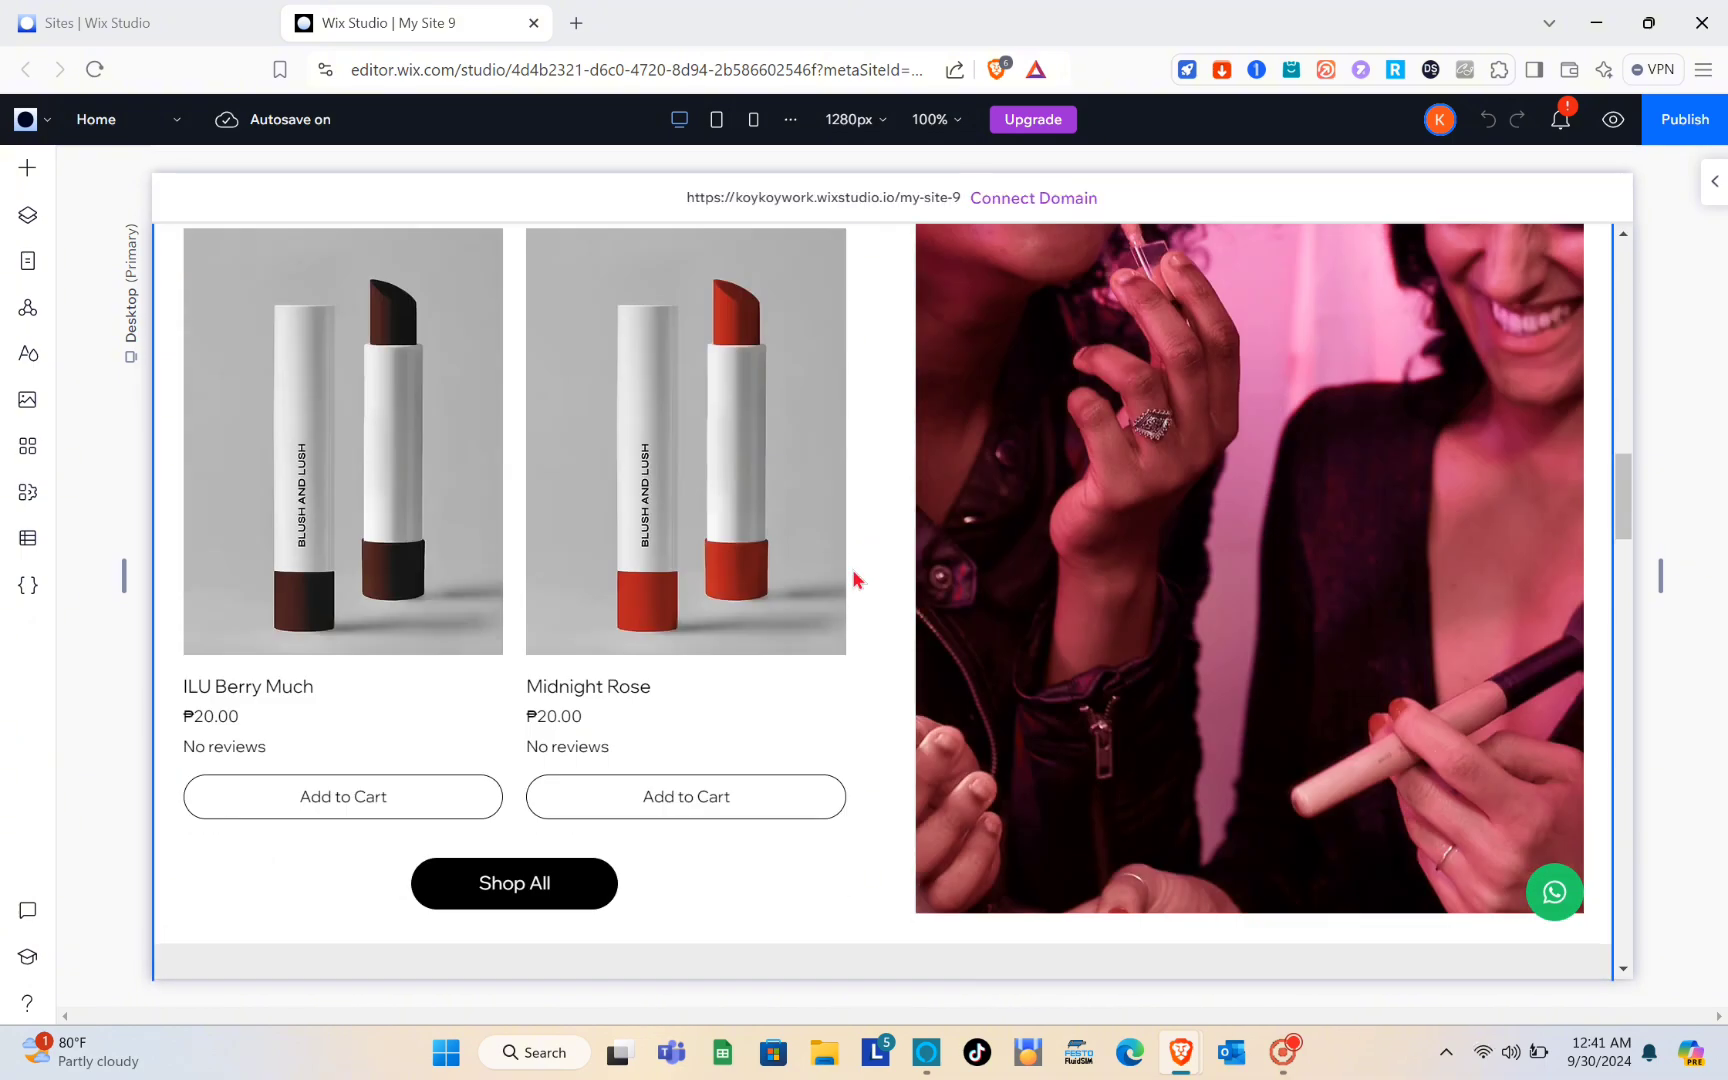
{"action": "scroll", "coordinate": [852, 579], "scroll_direction": "down", "scroll_amount": 15}
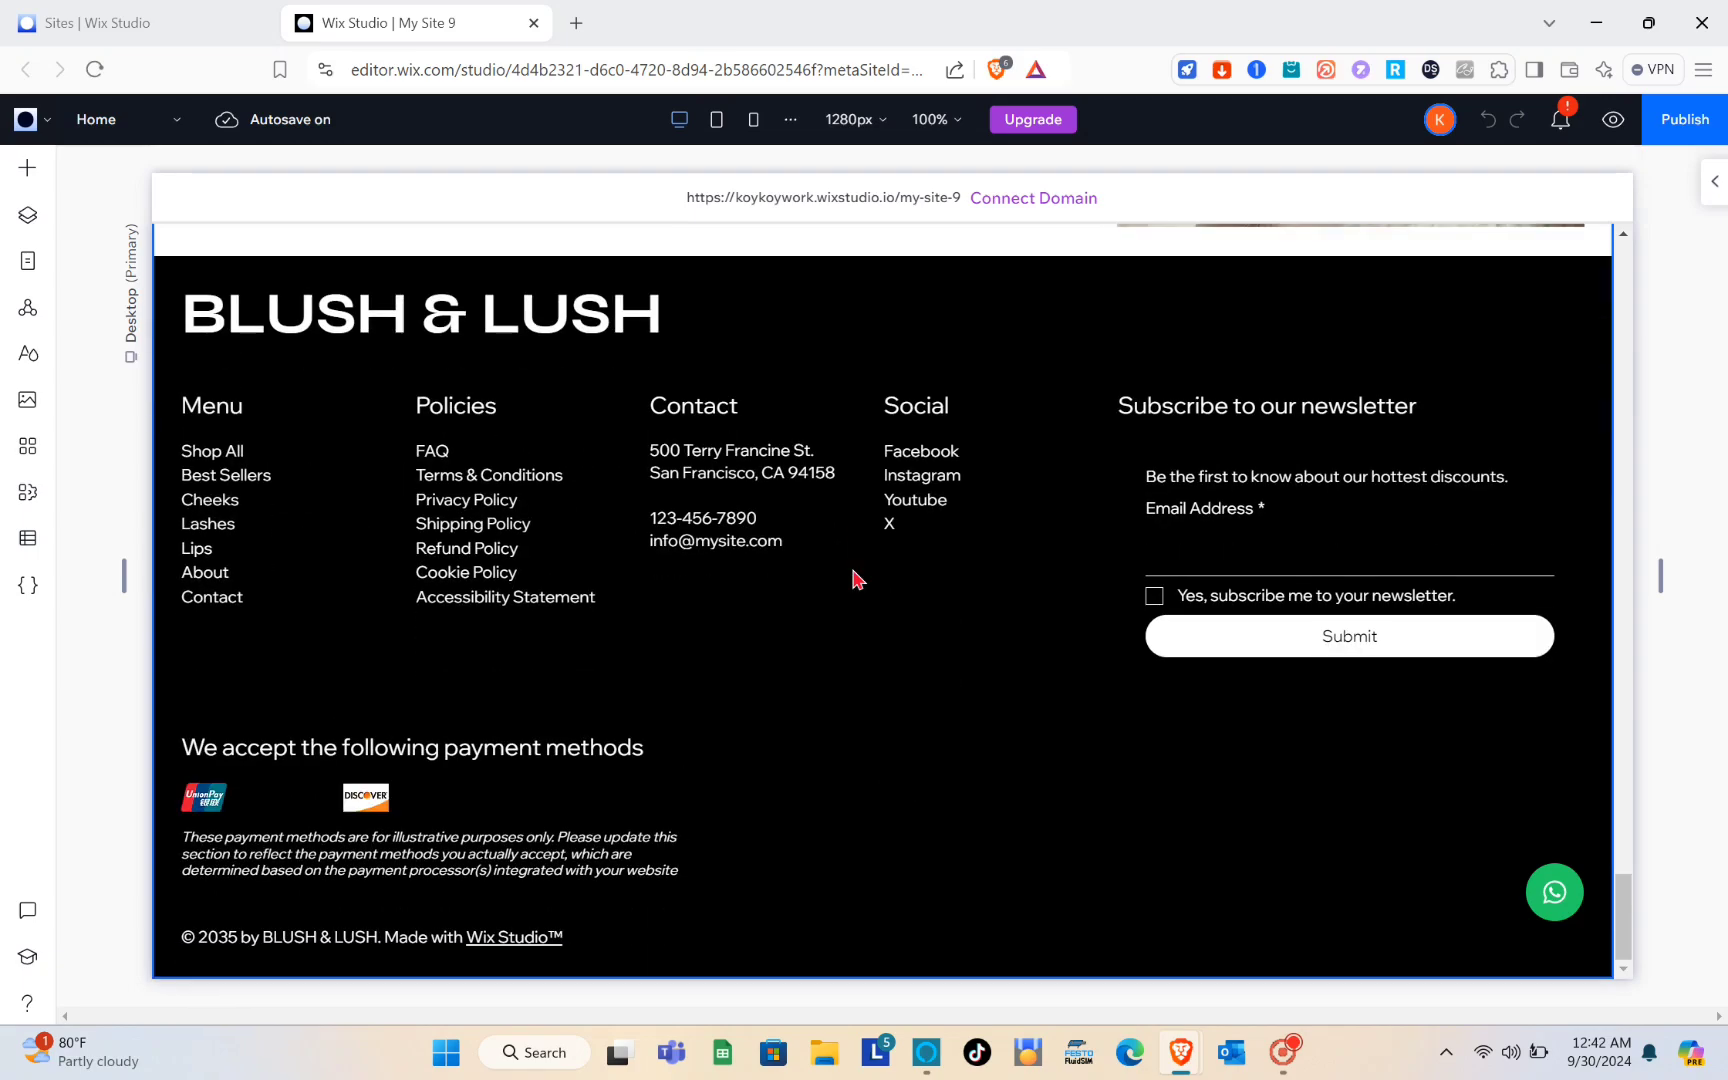
{"action": "scroll", "coordinate": [852, 579], "scroll_direction": "up", "scroll_amount": 20}
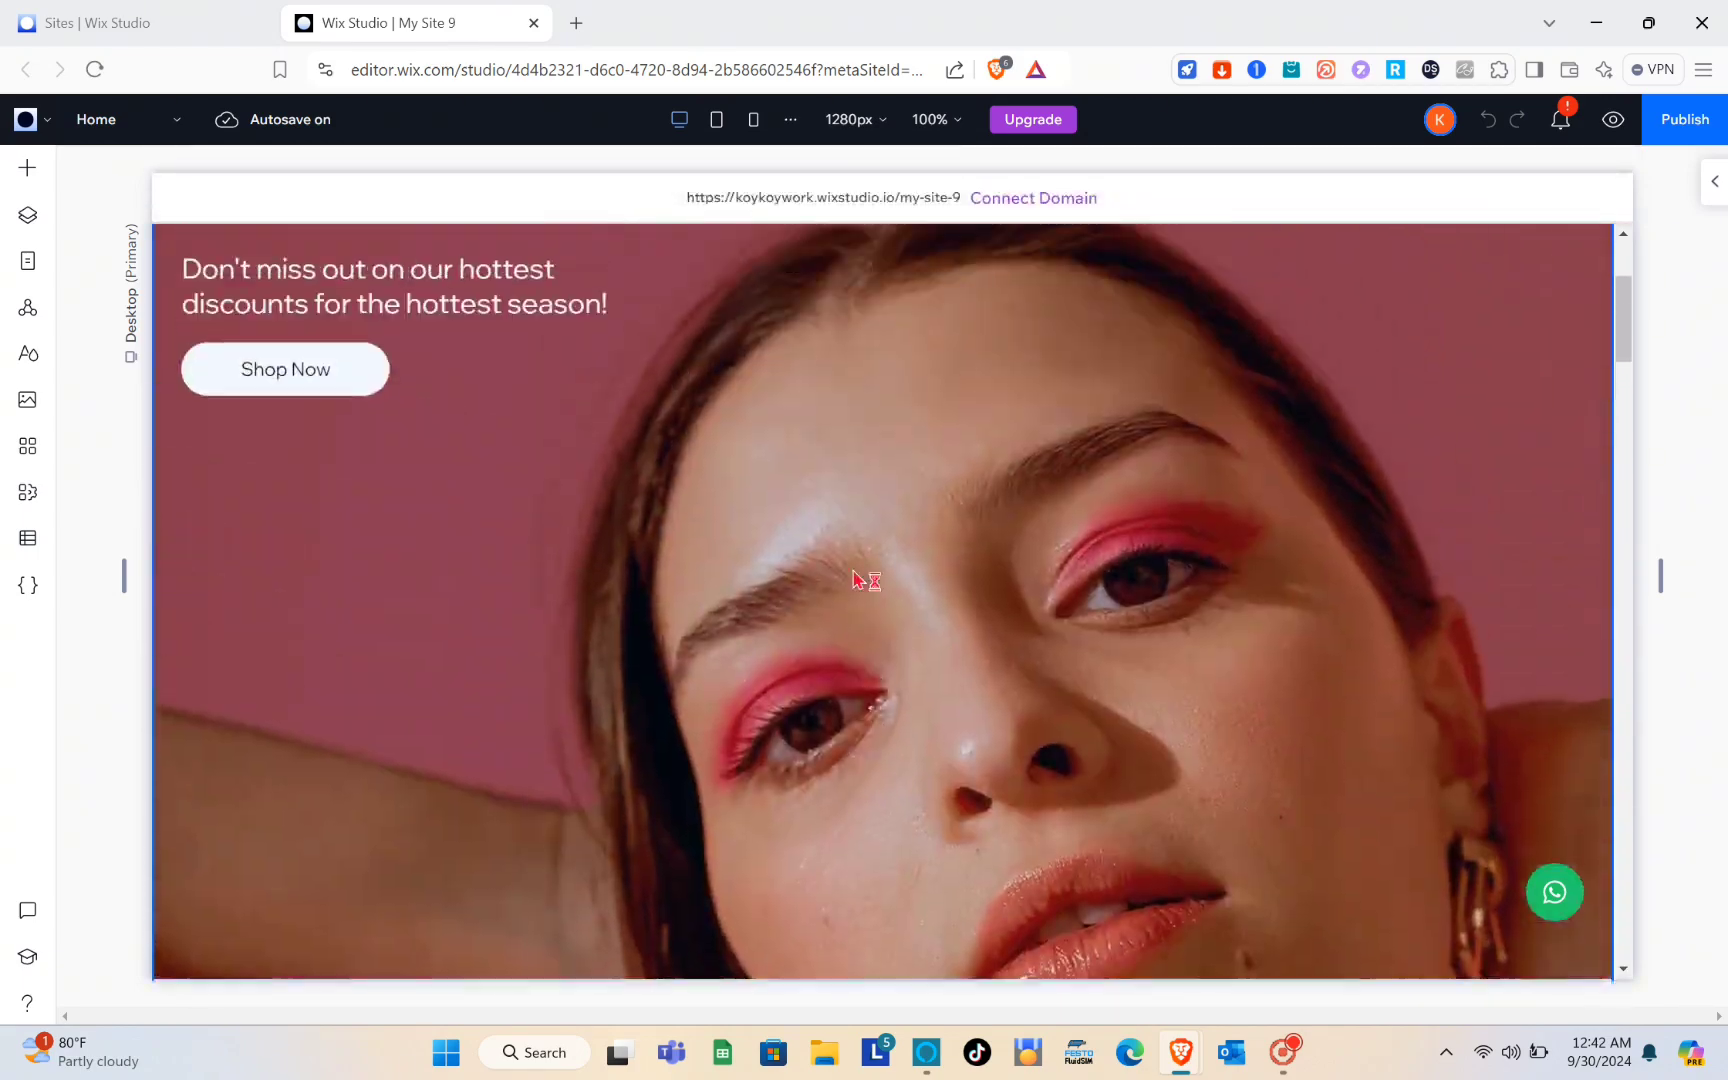
{"action": "scroll", "coordinate": [852, 579], "scroll_direction": "up", "scroll_amount": 2}
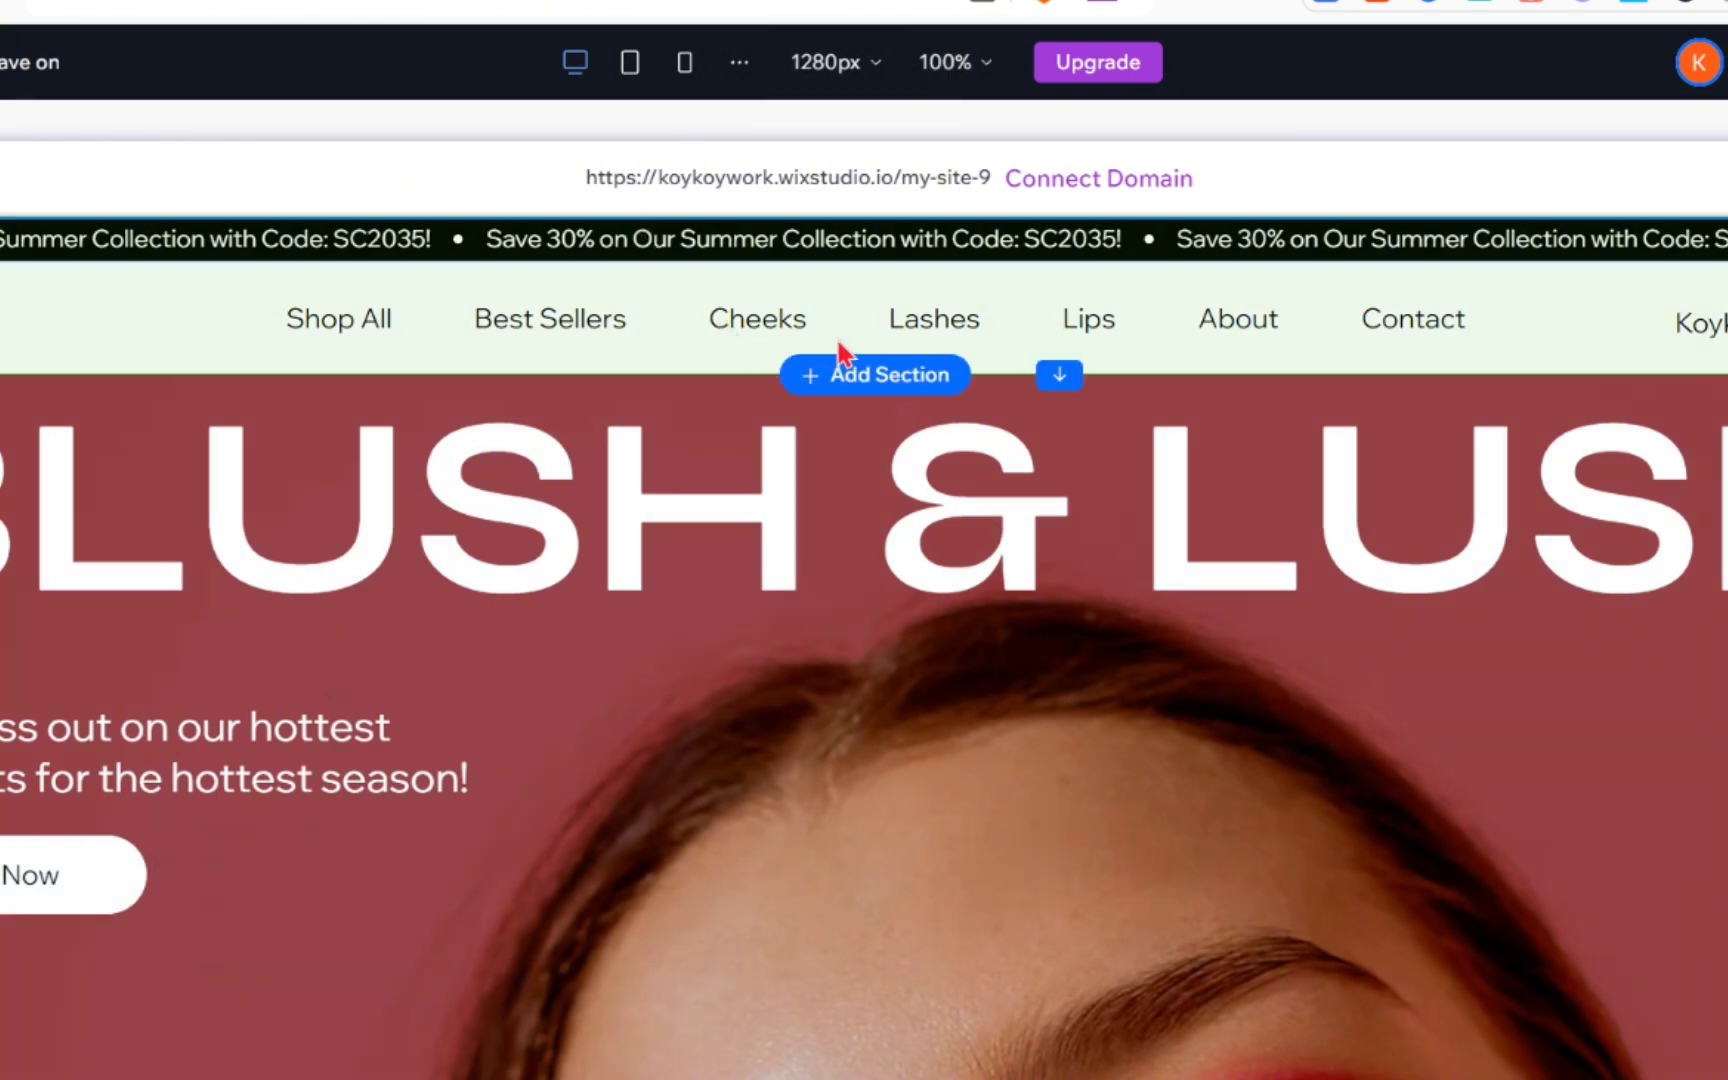
- Open the header's horizontal menu for managing and view the options available for the Shop All item
{"action": "left_click", "coordinate": [940, 326]}
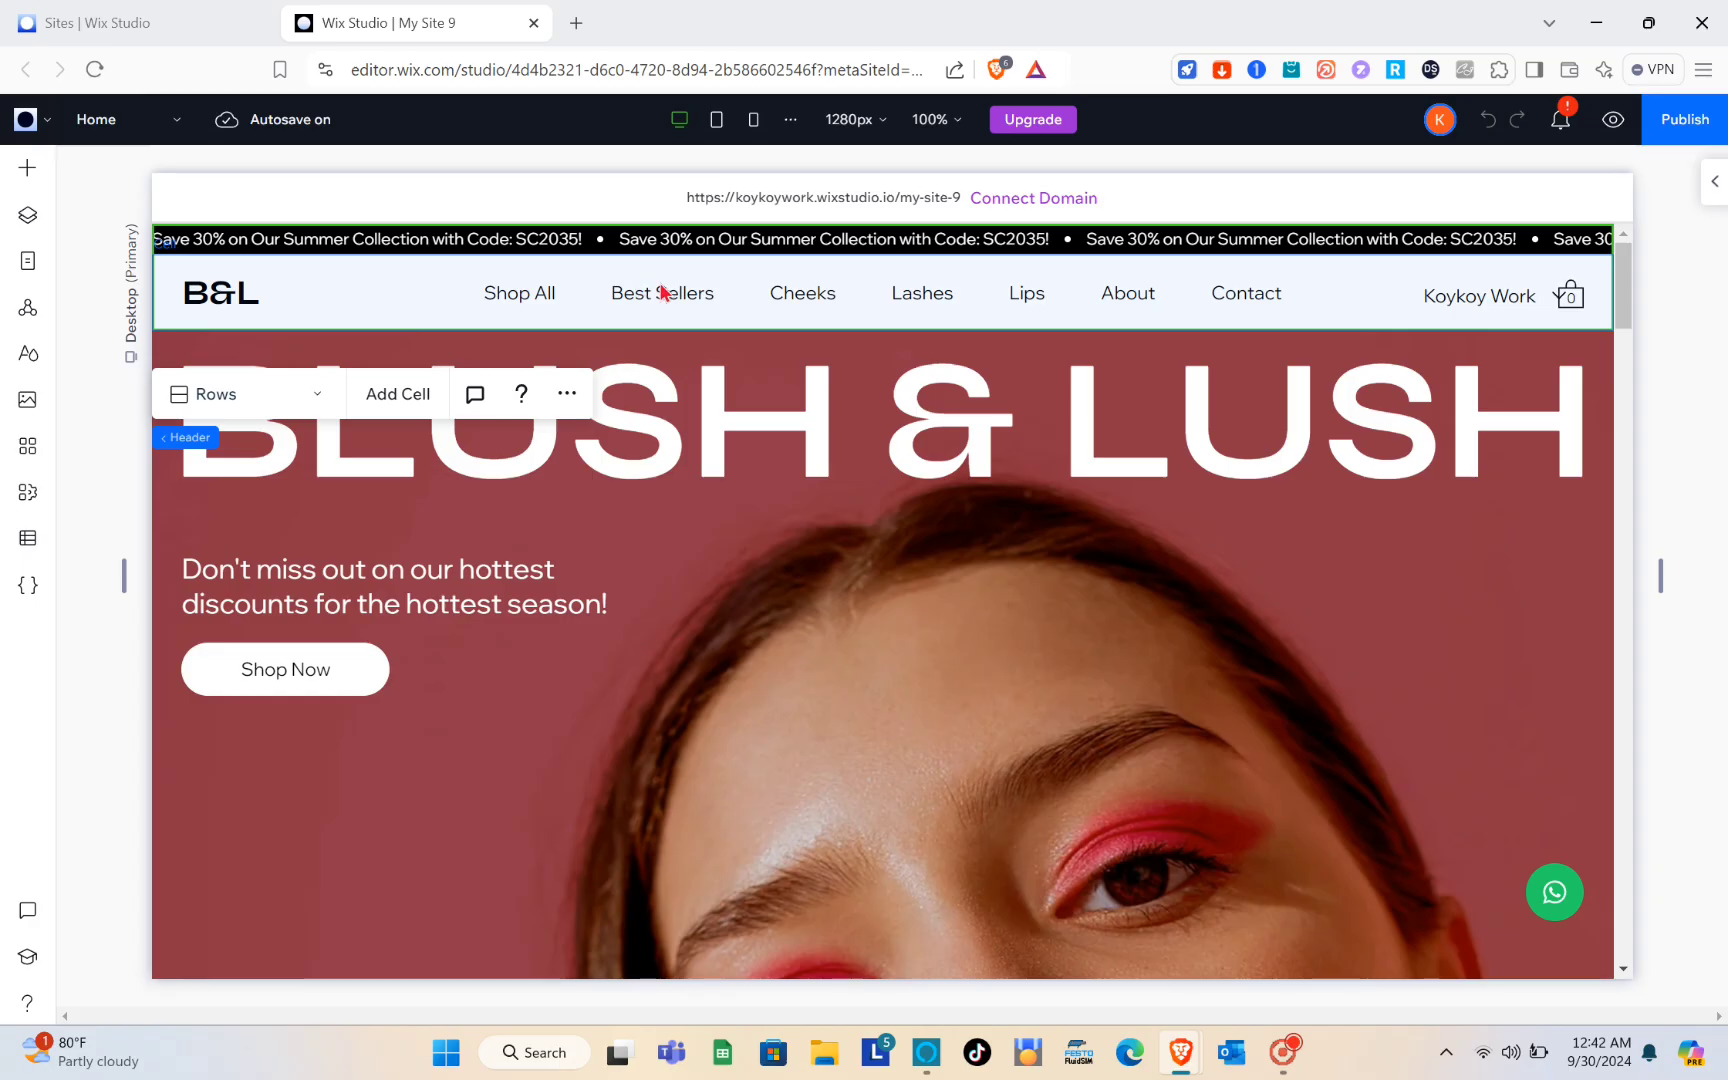
{"action": "left_click", "coordinate": [551, 318]}
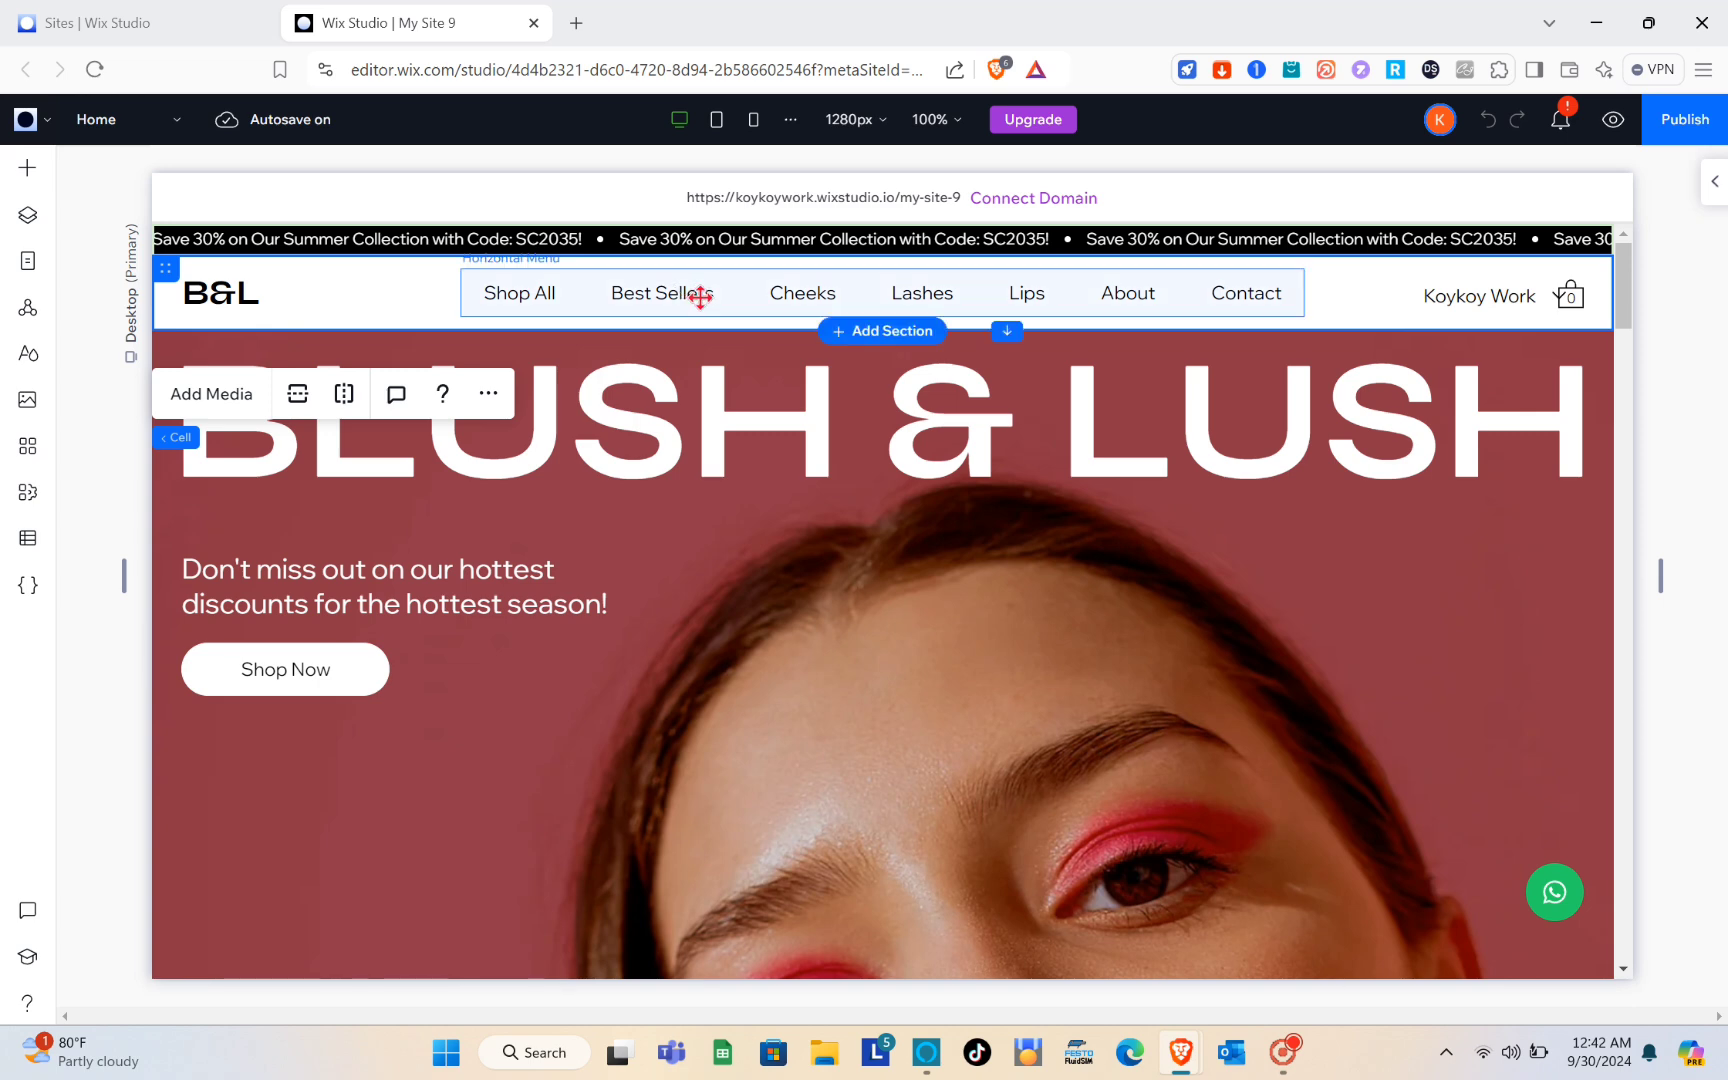
{"action": "left_click", "coordinate": [700, 296]}
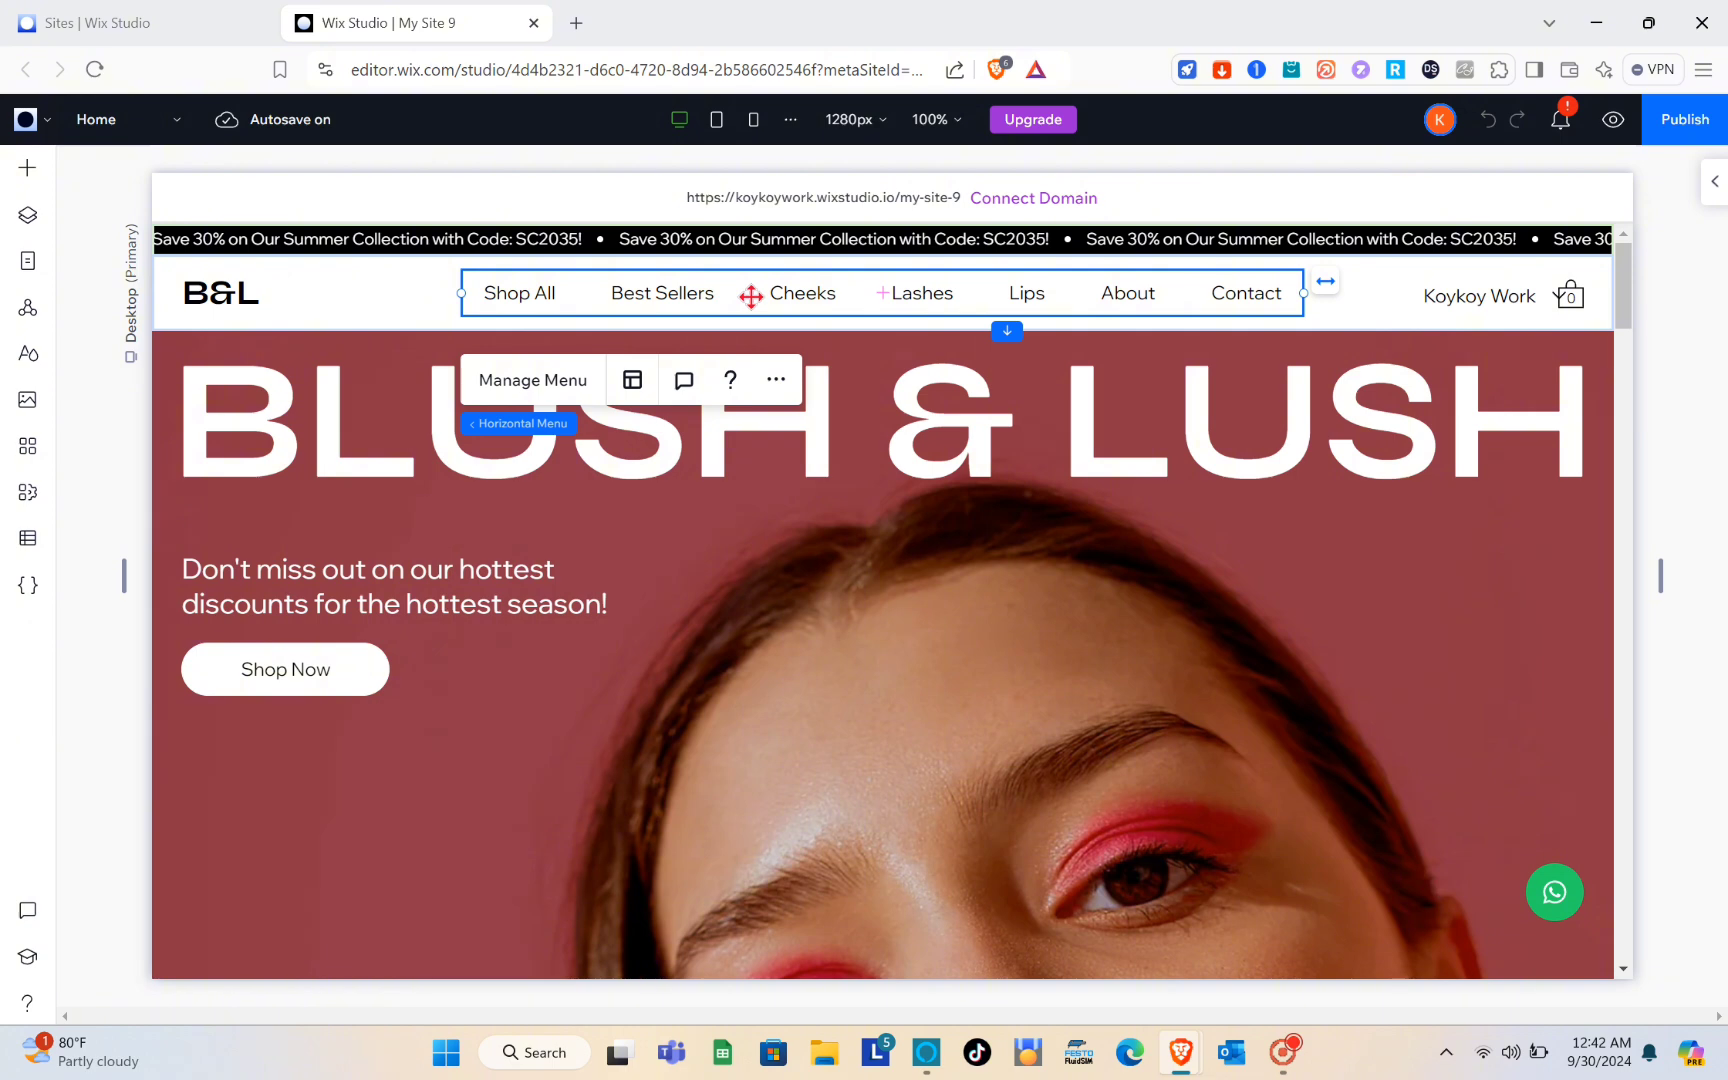
{"action": "left_click", "coordinate": [557, 384]}
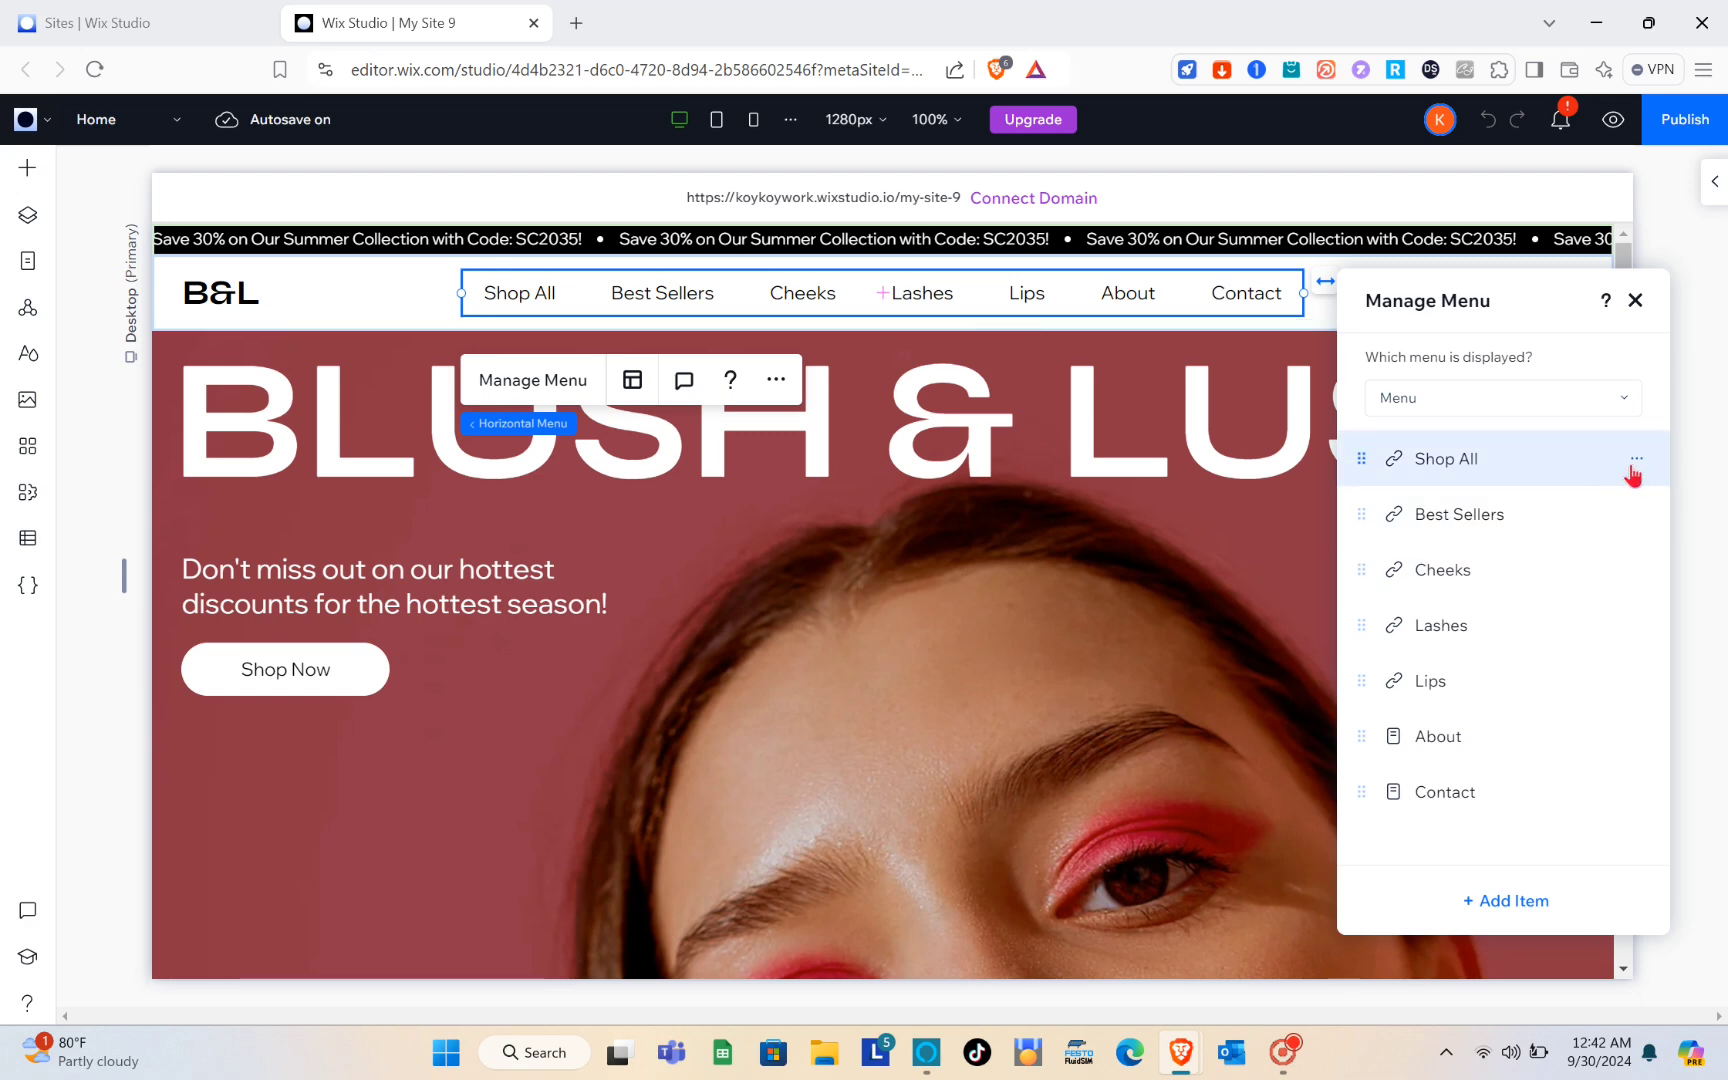
{"action": "left_click", "coordinate": [1636, 459]}
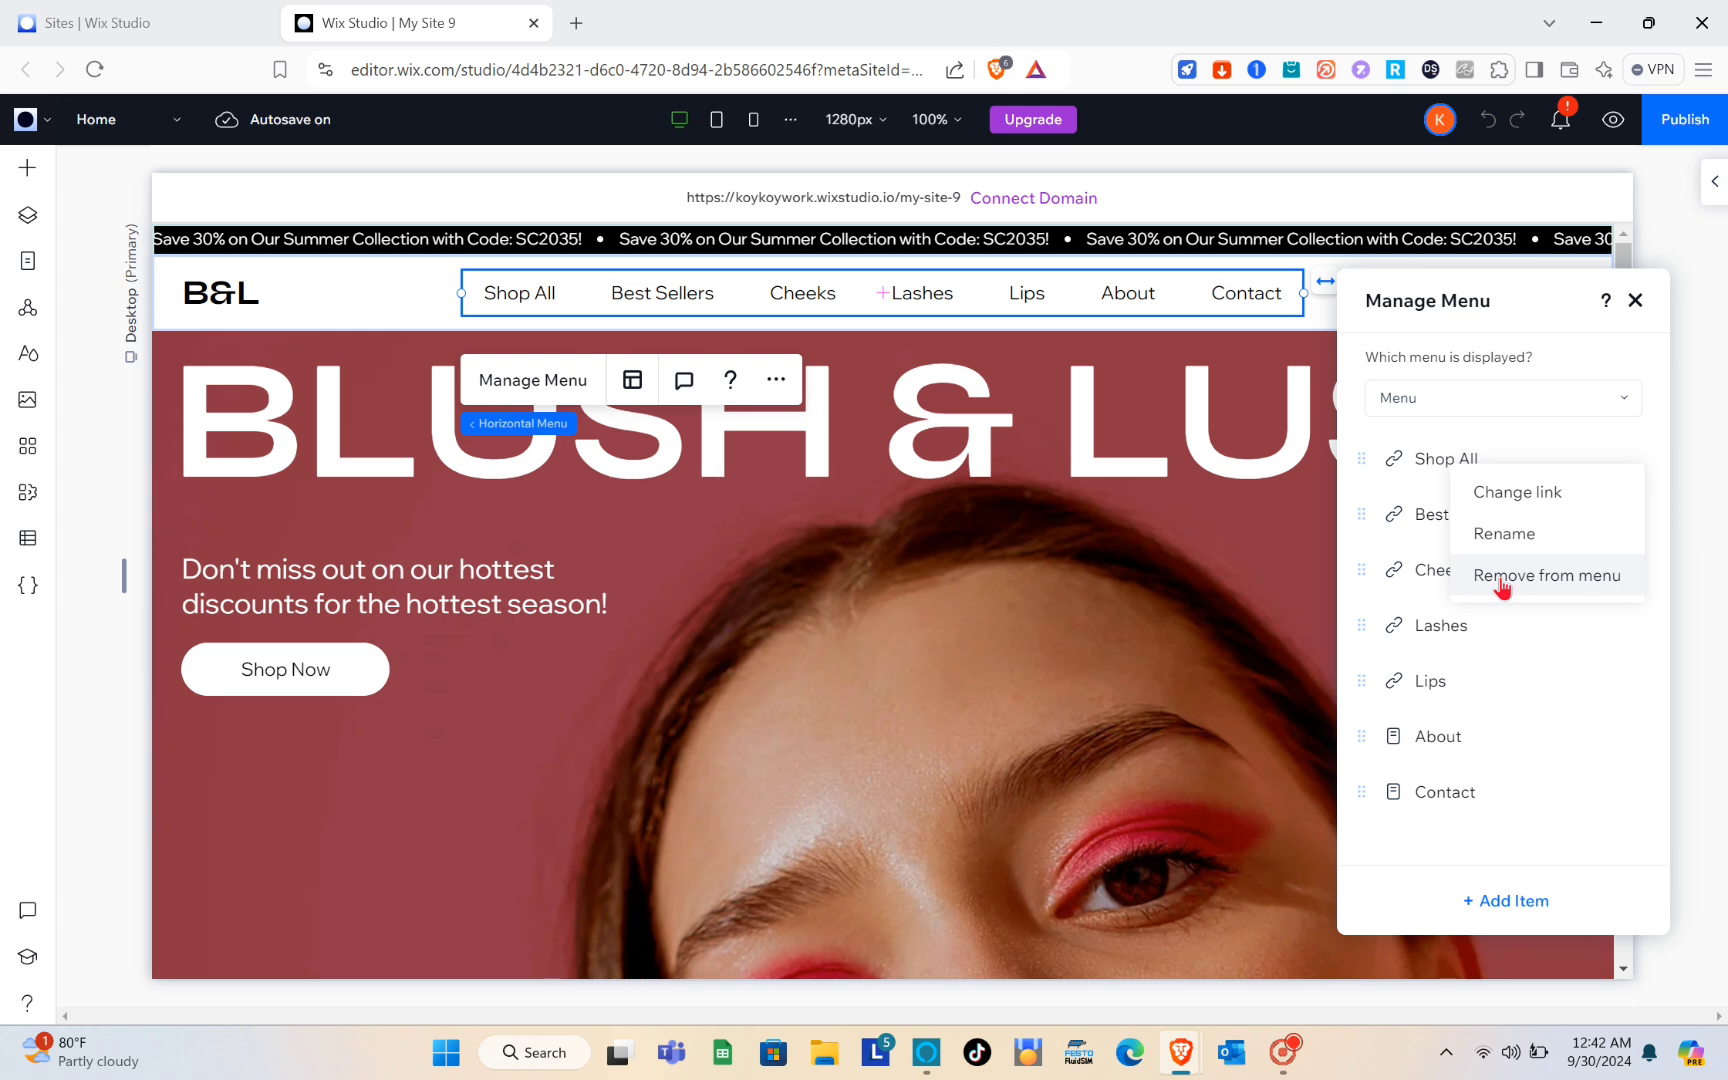
{"action": "left_click", "coordinate": [1698, 406]}
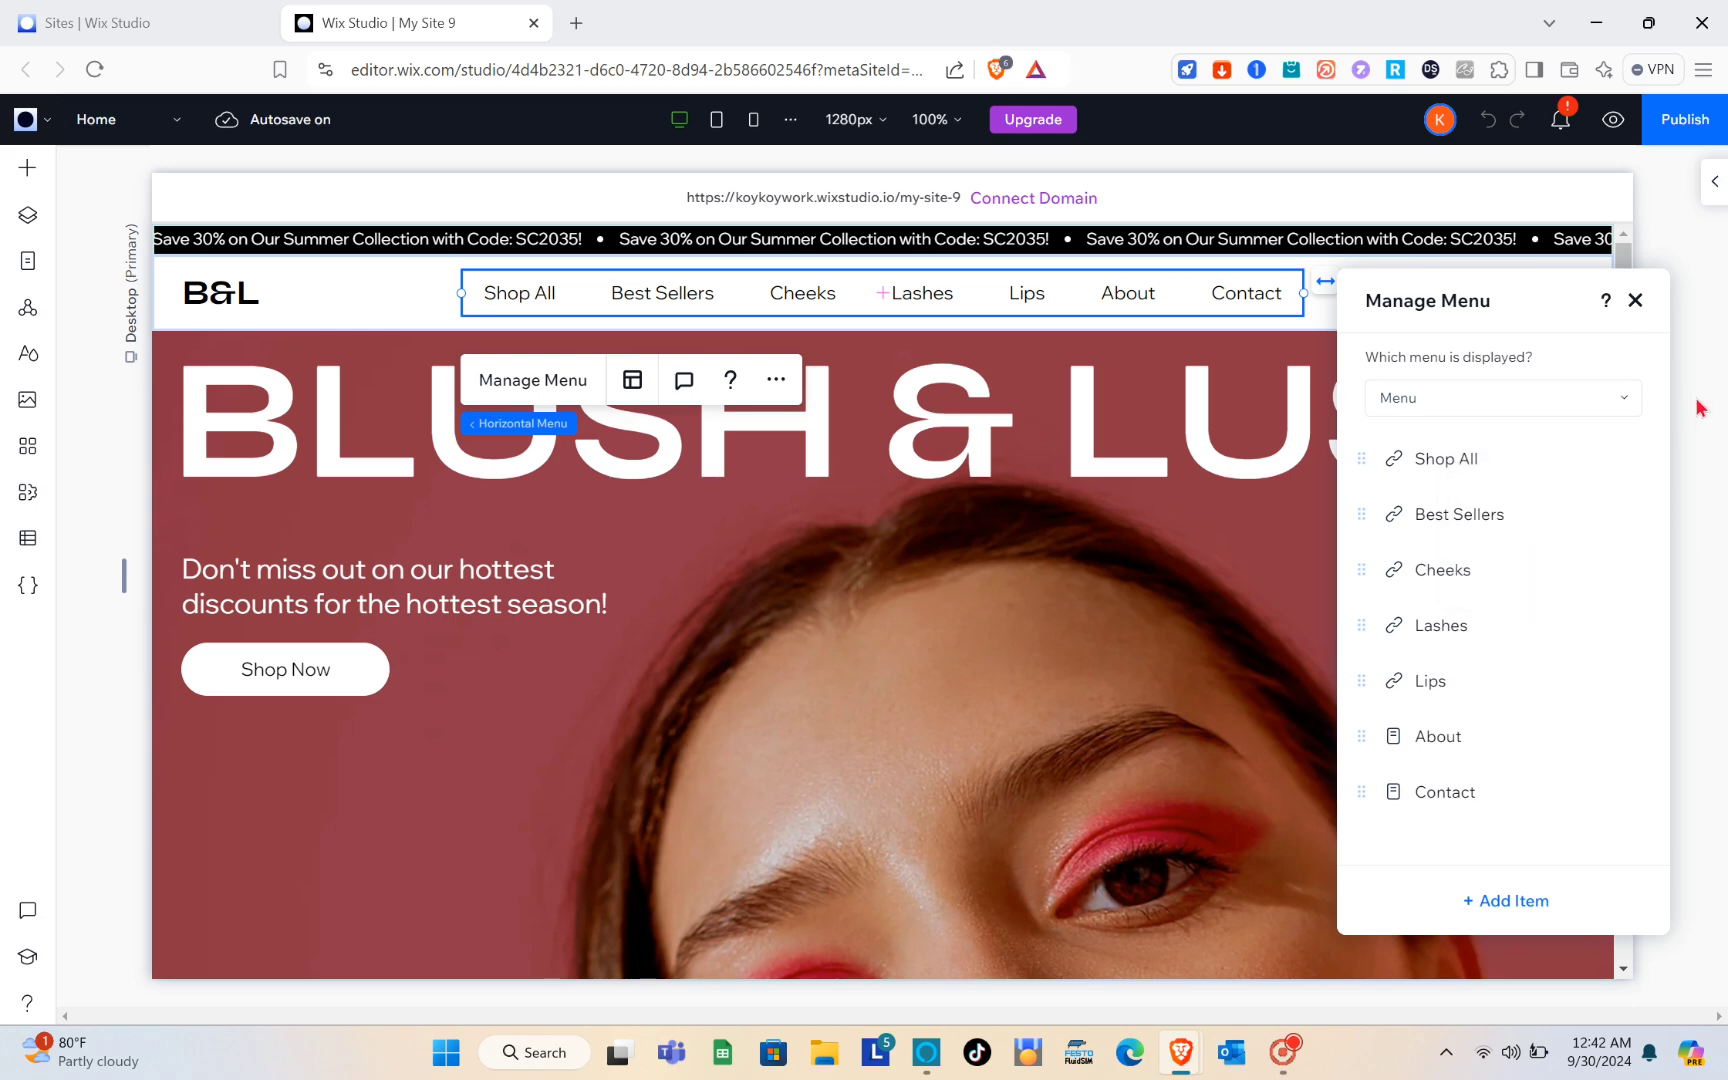
- Remove the Lips item from the header's horizontal menu
{"action": "left_click", "coordinate": [1030, 297]}
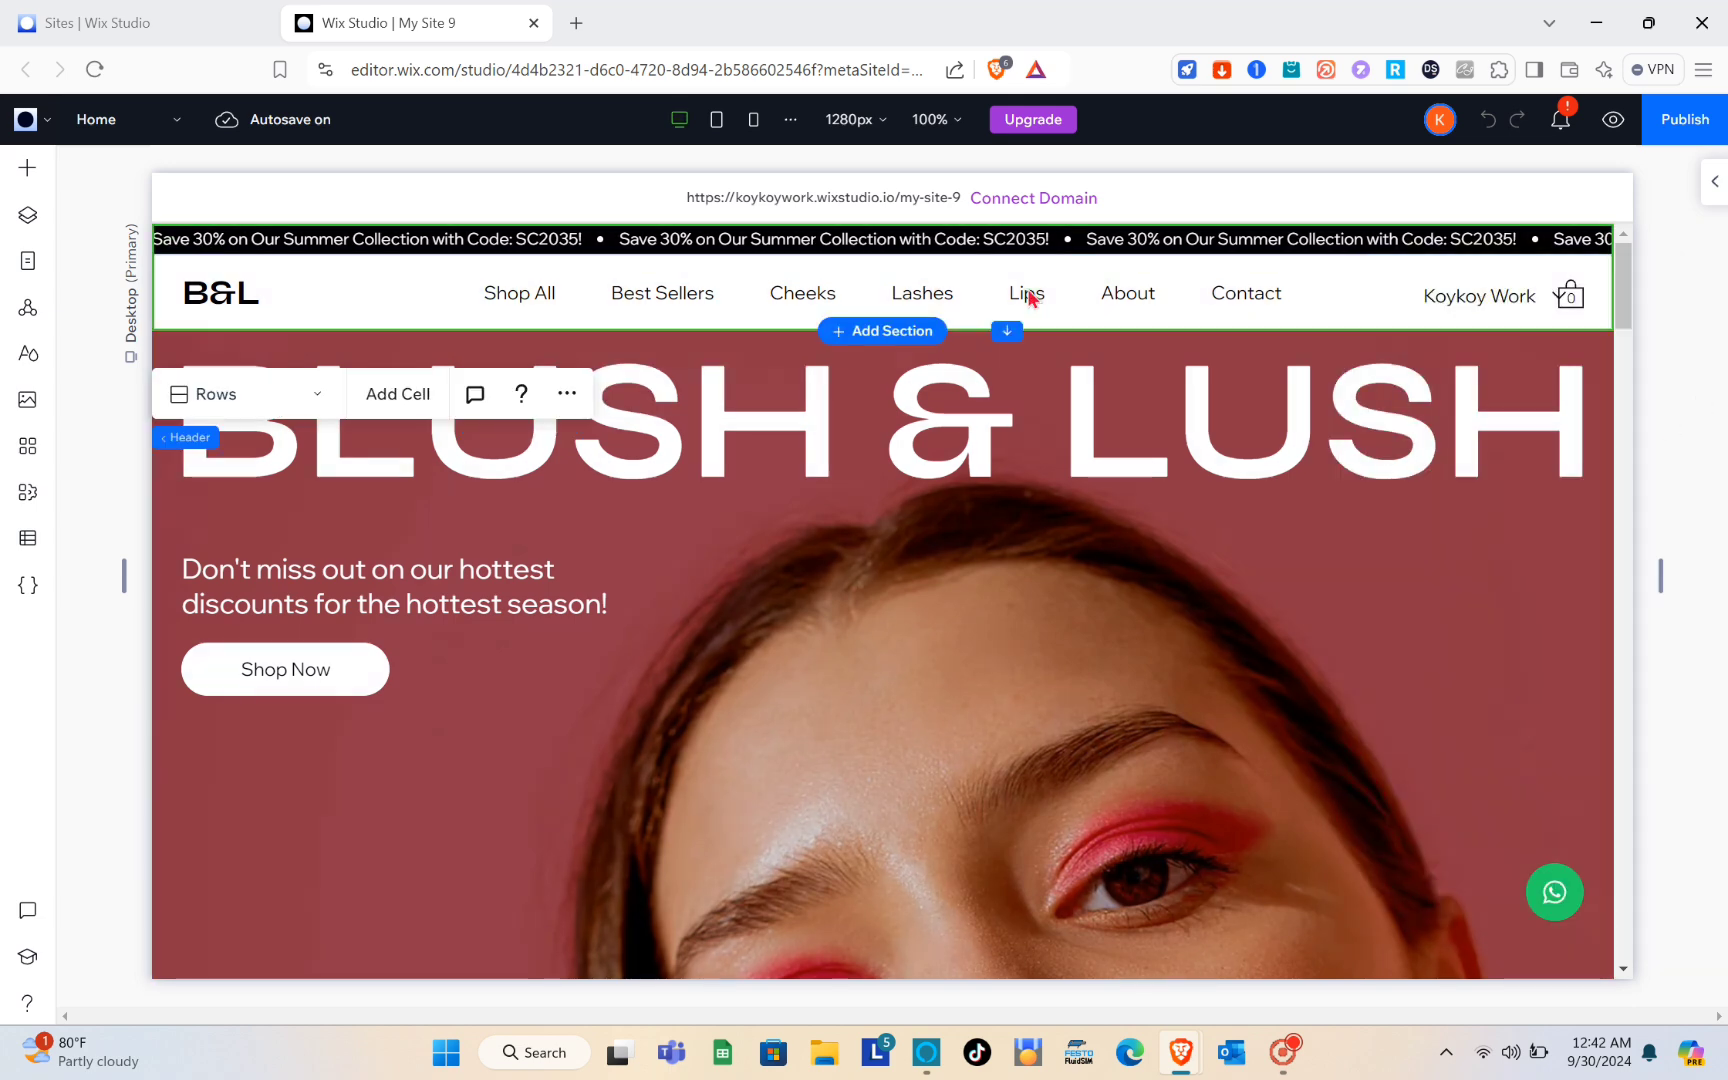
{"action": "left_click", "coordinate": [926, 298]}
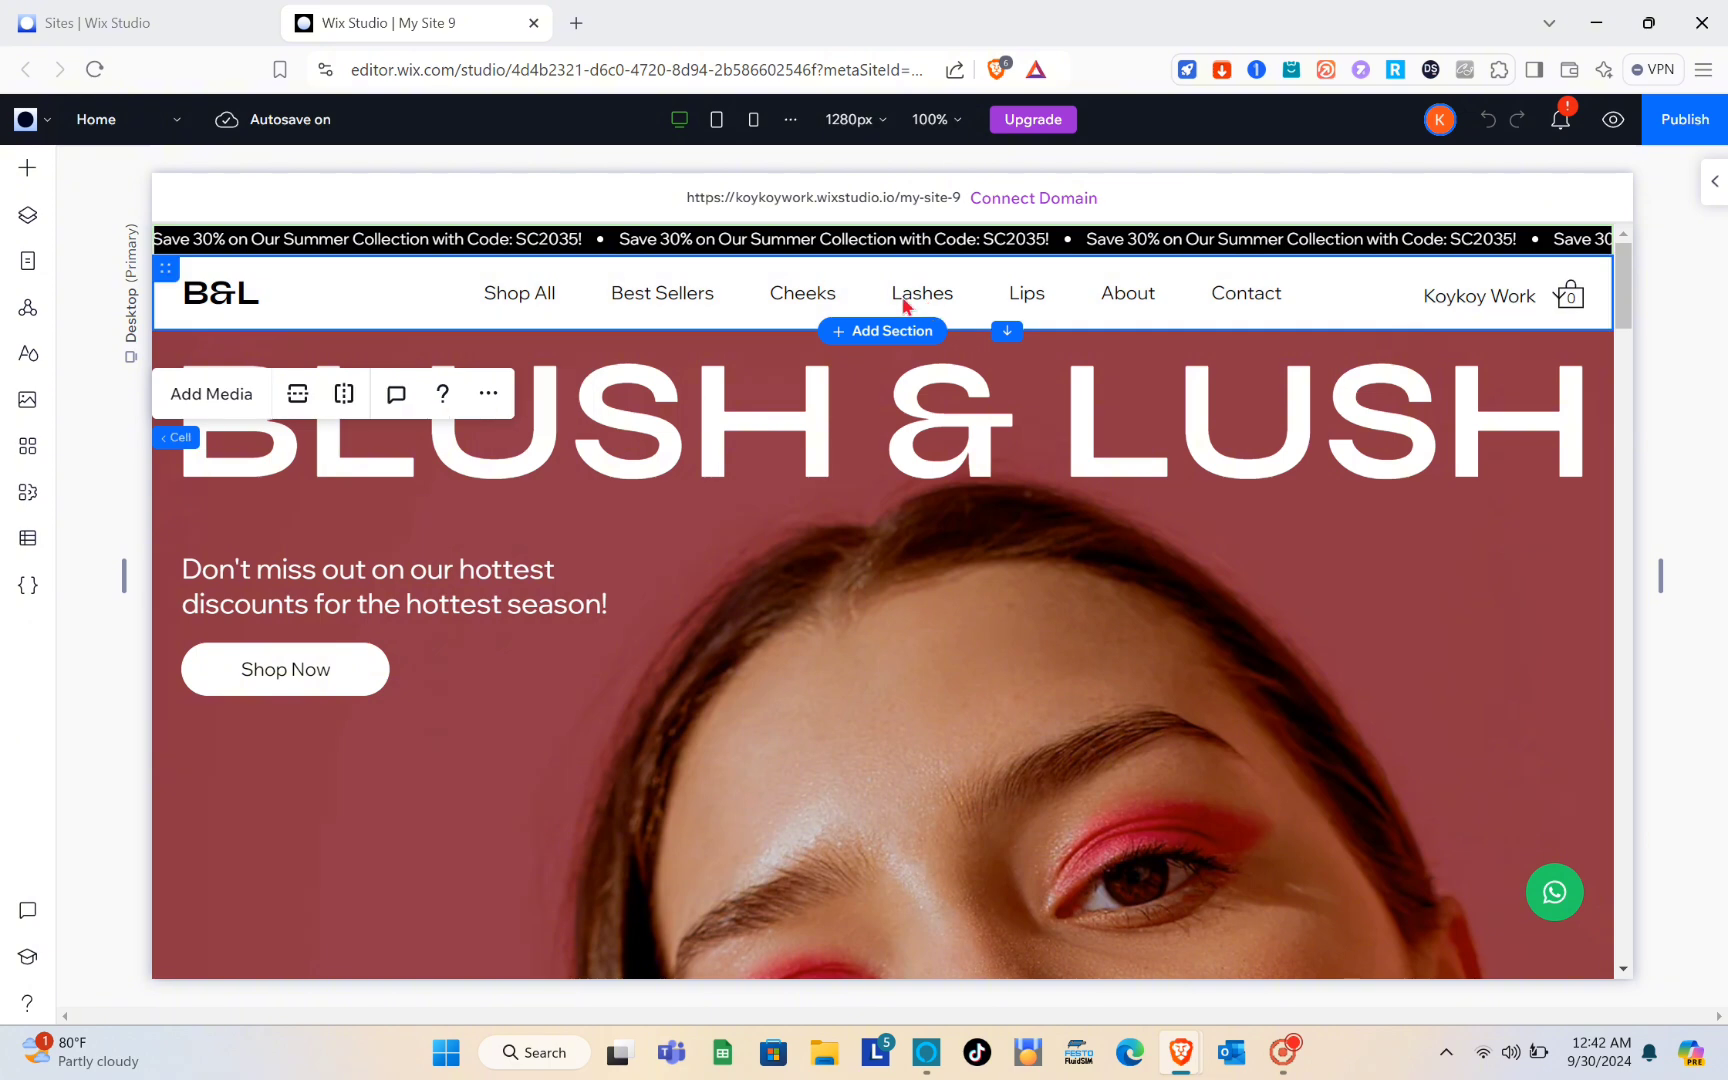
{"action": "left_click", "coordinate": [804, 295]}
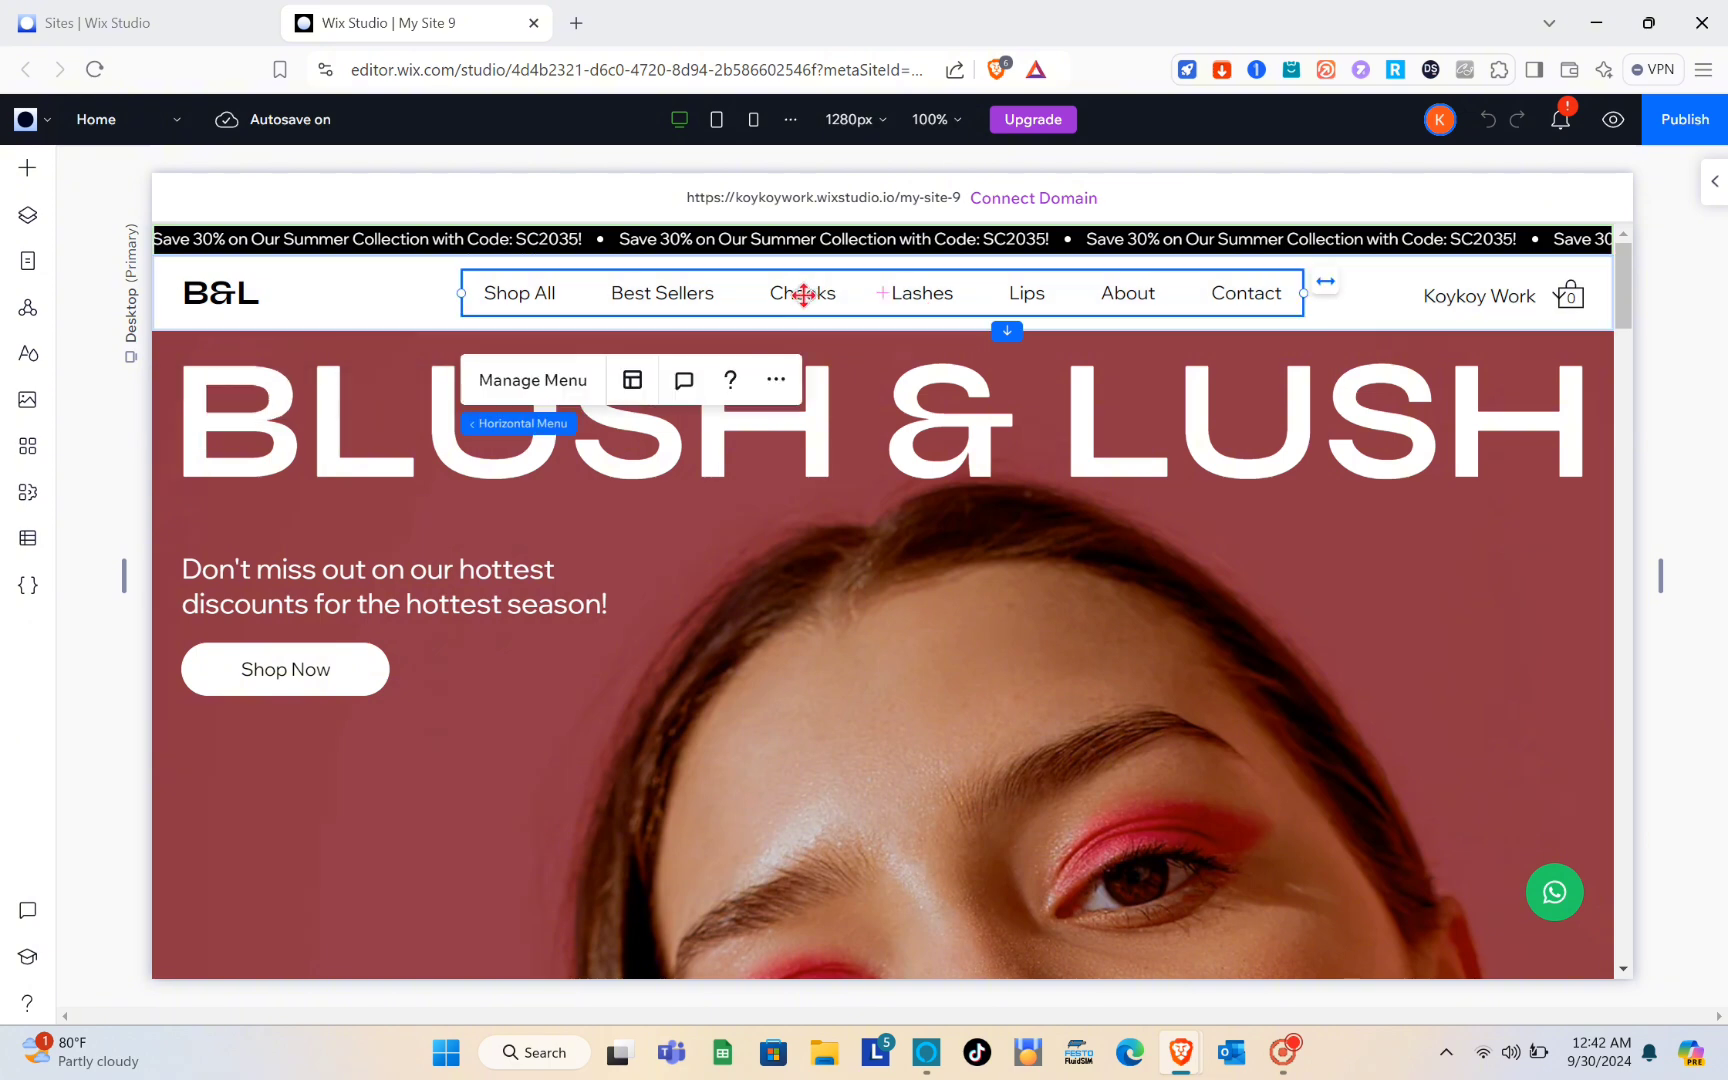
{"action": "left_click", "coordinate": [567, 380]}
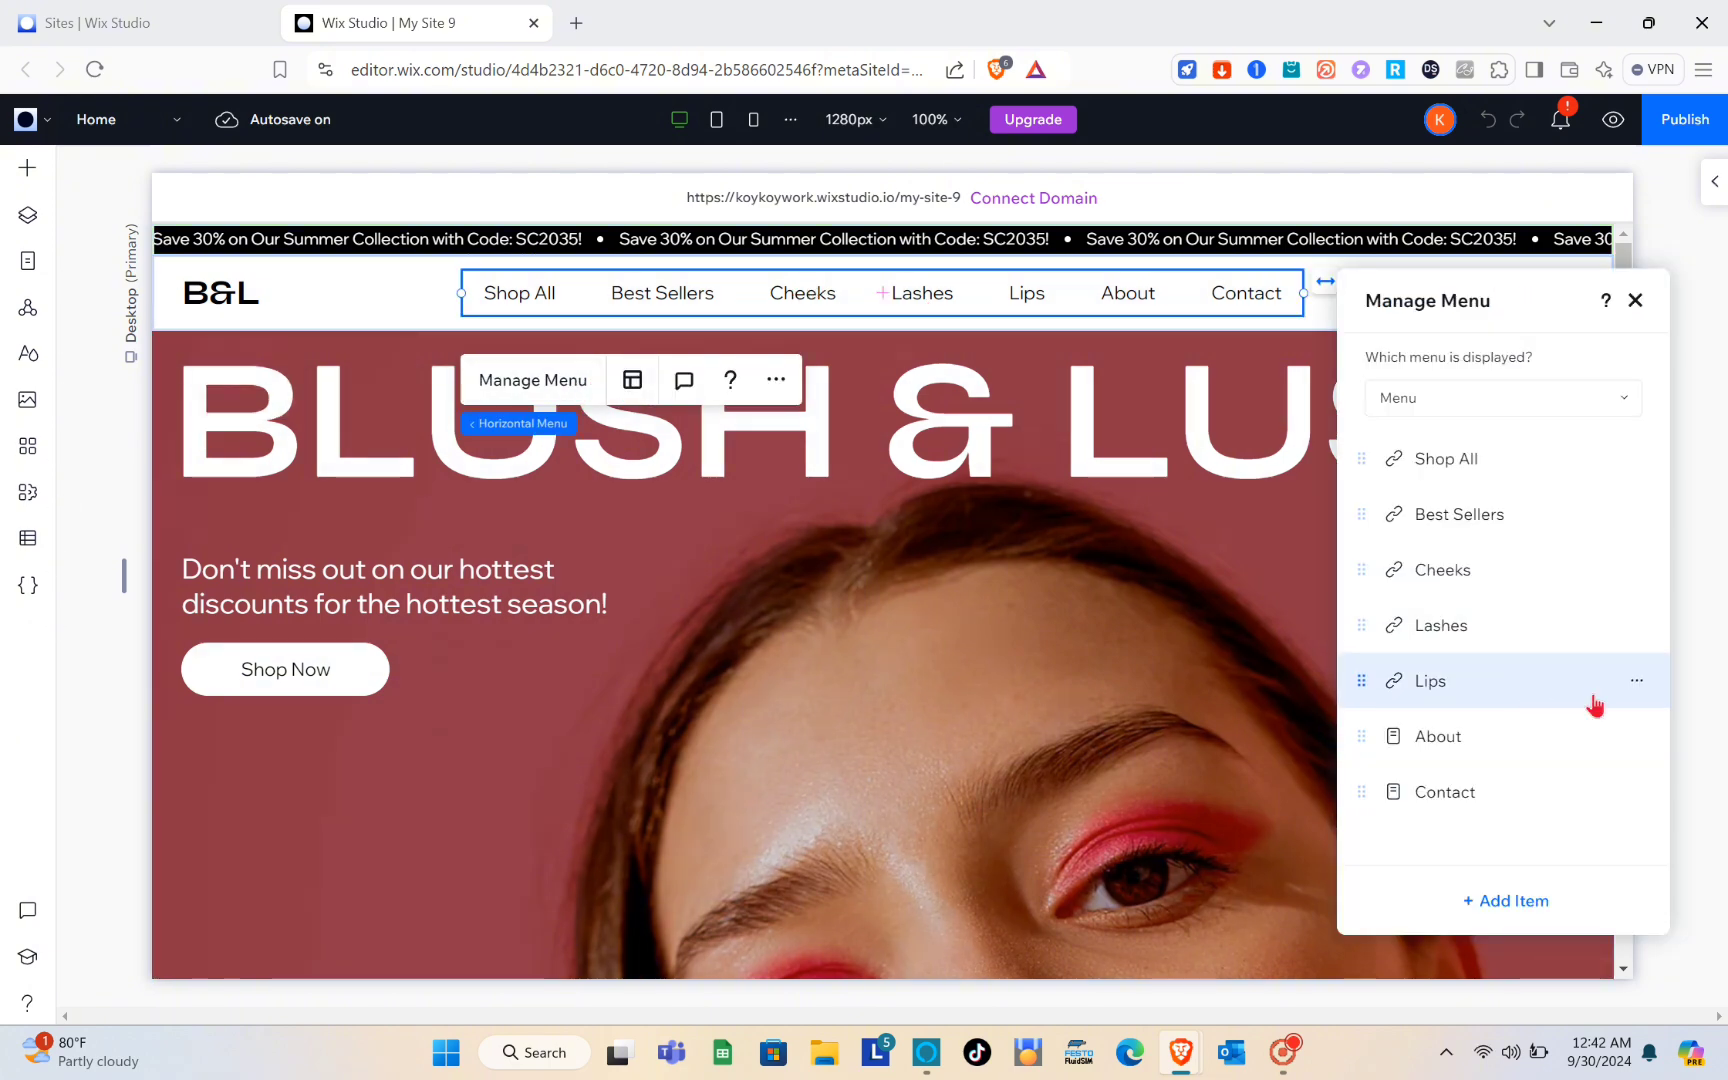
{"action": "left_click", "coordinate": [1636, 688]}
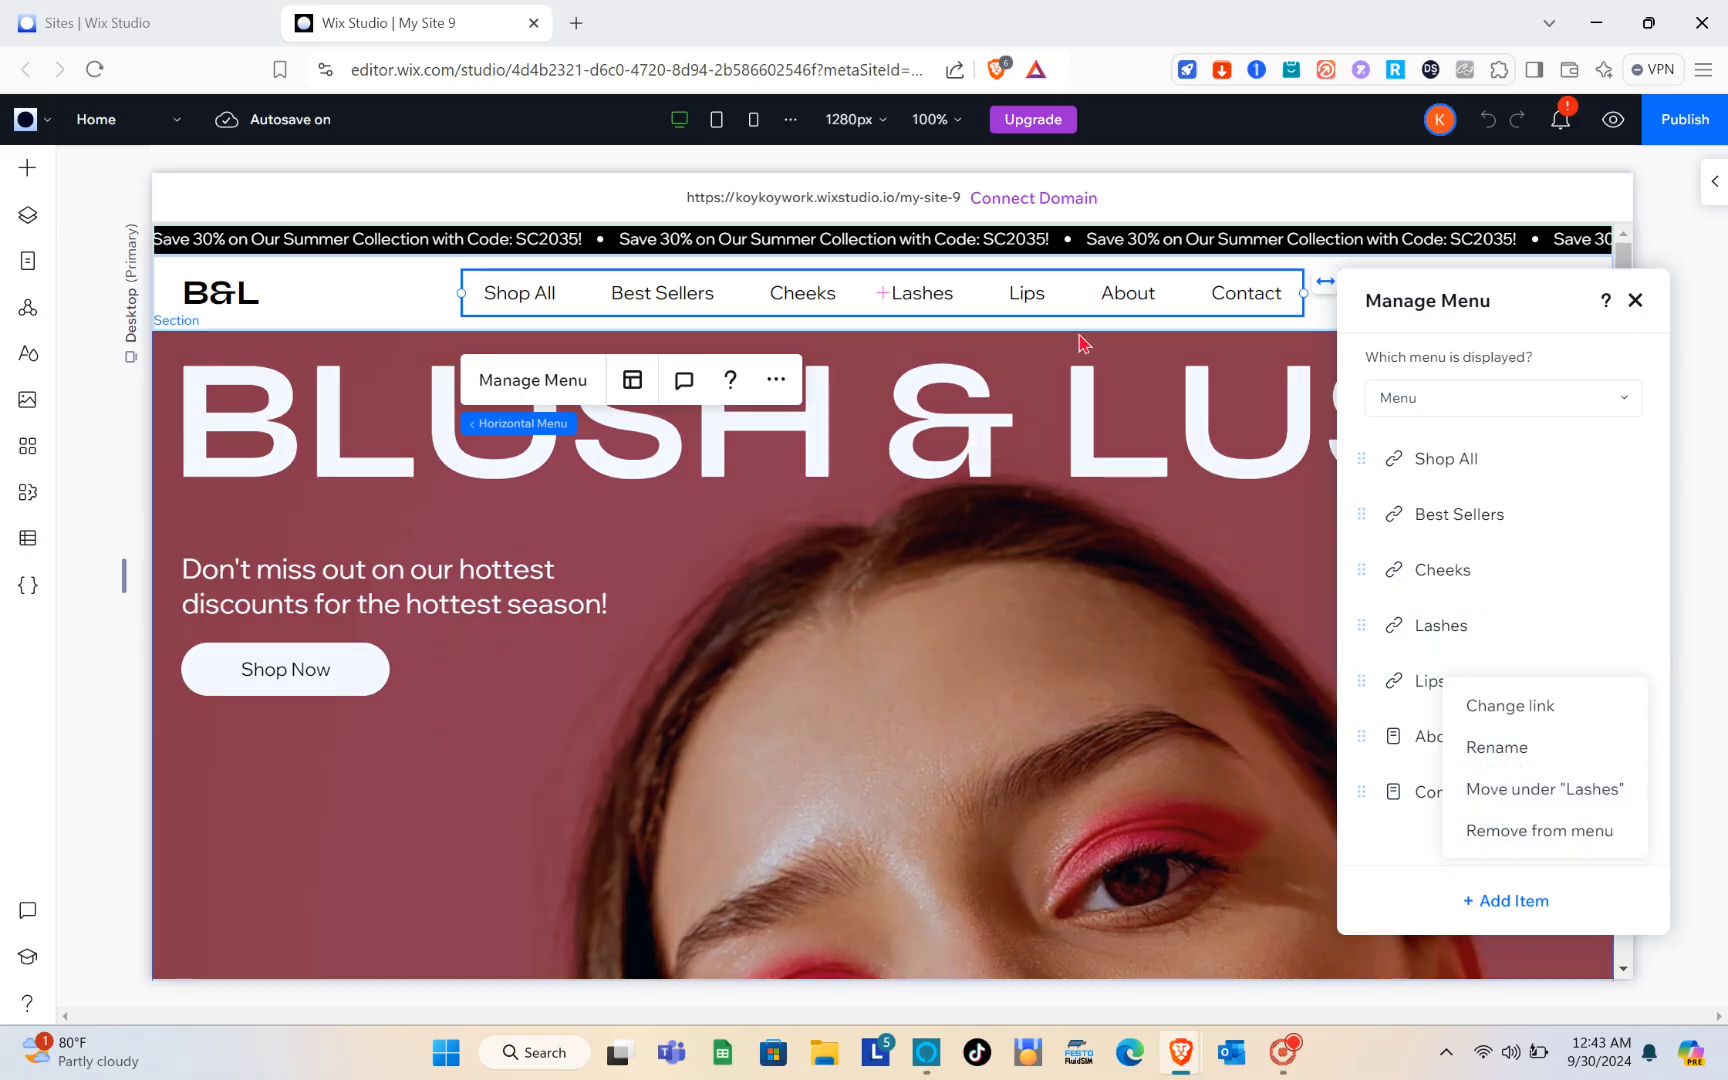
{"action": "left_click", "coordinate": [1510, 832]}
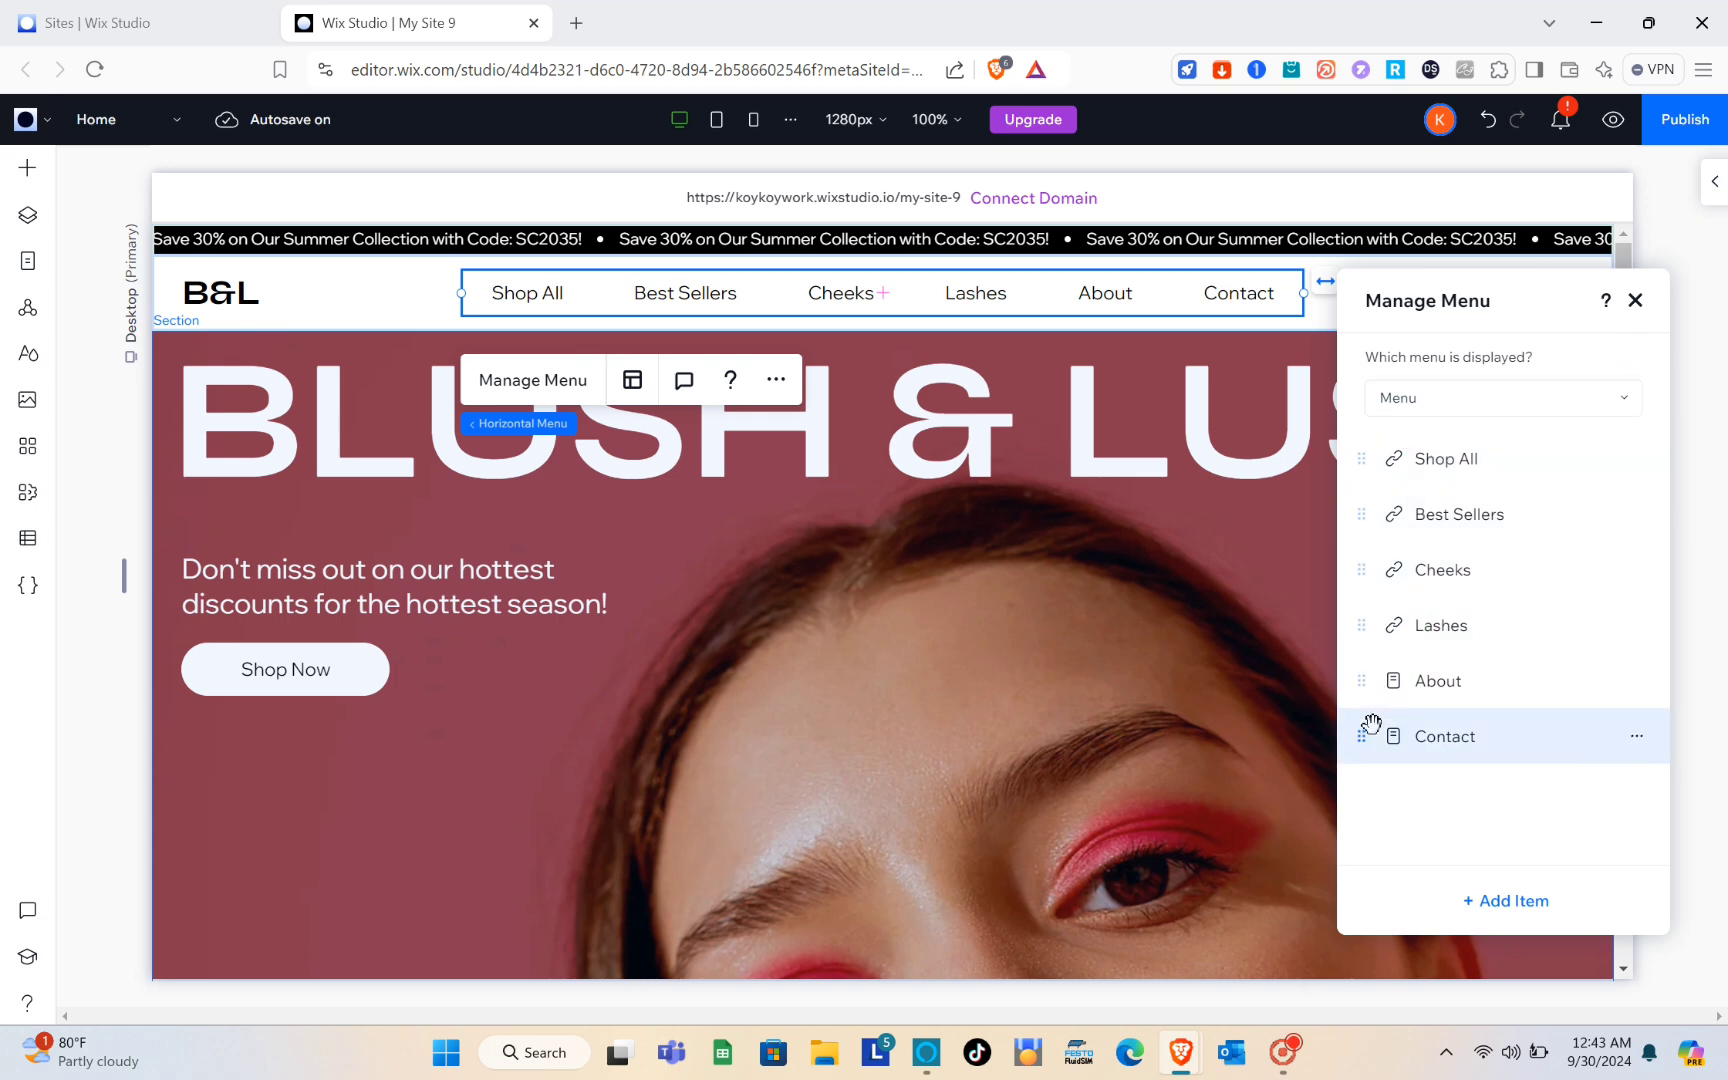
- Reorder the menu items, moving Contact directly after Cheeks and About to the first position
{"action": "left_click_drag", "start_coordinate": [1365, 738], "coordinate": [1378, 635]}
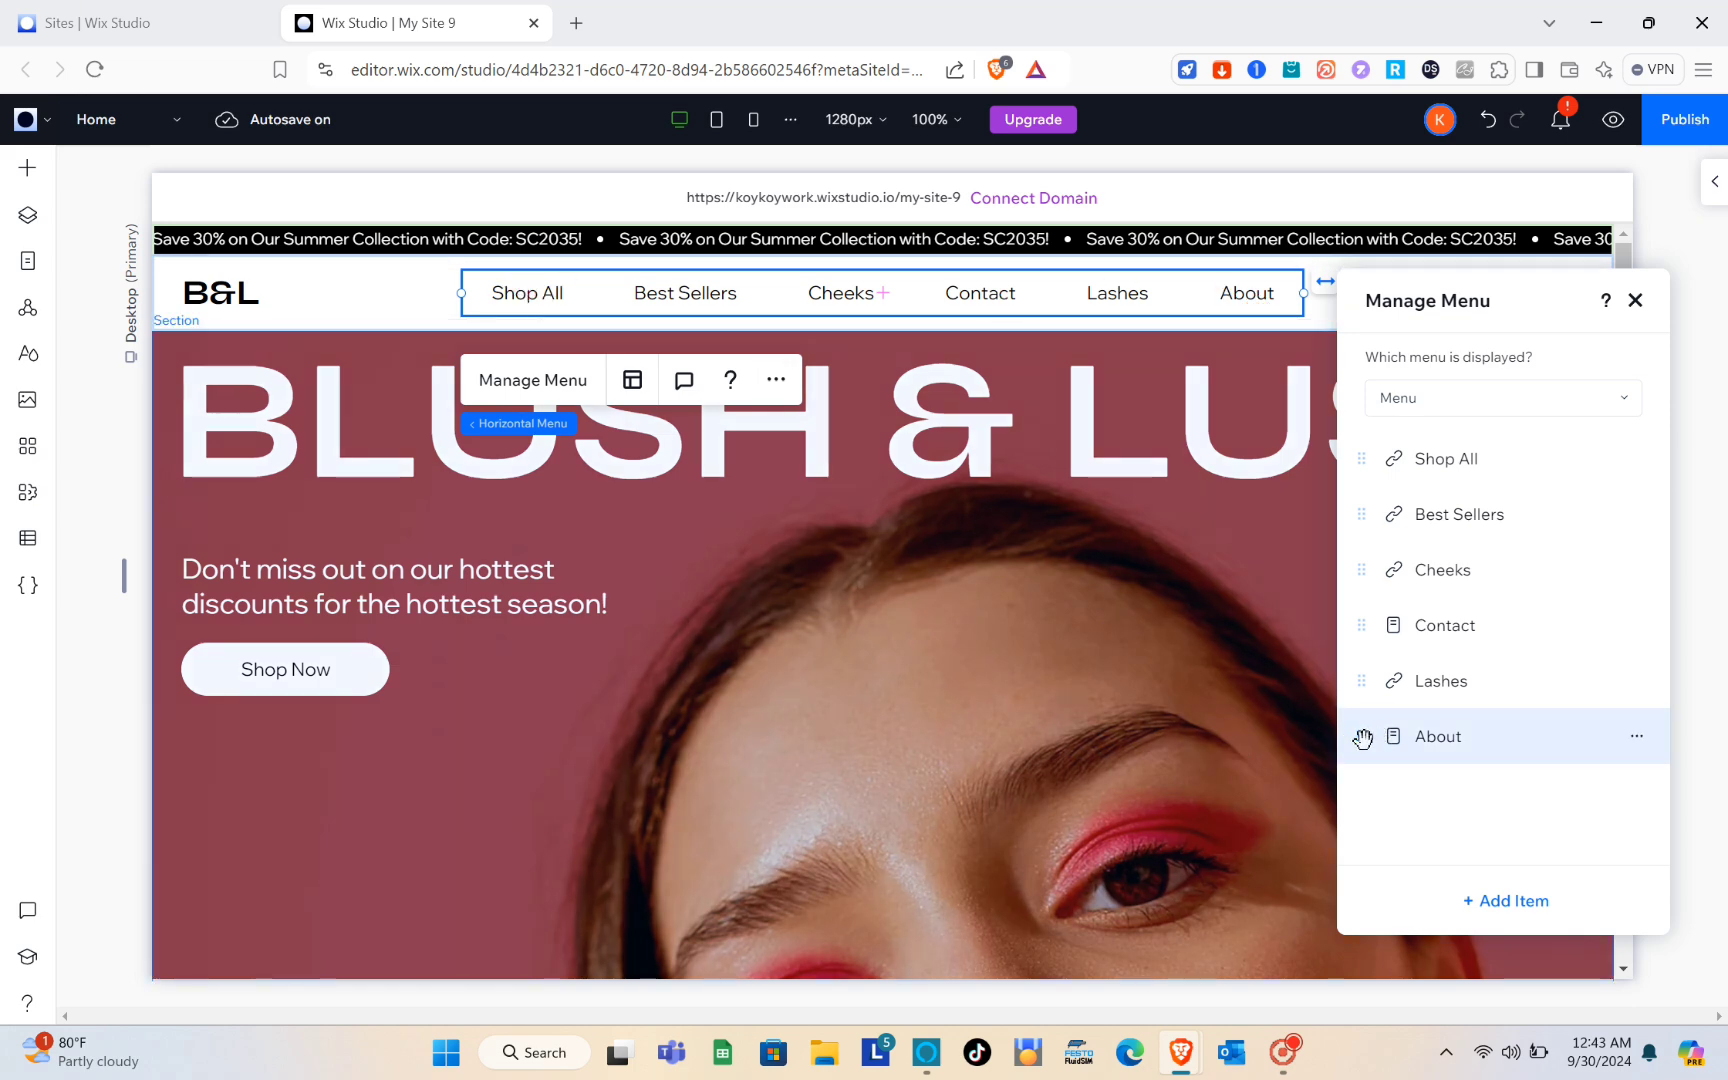
{"action": "left_click_drag", "start_coordinate": [1362, 738], "coordinate": [1360, 458]}
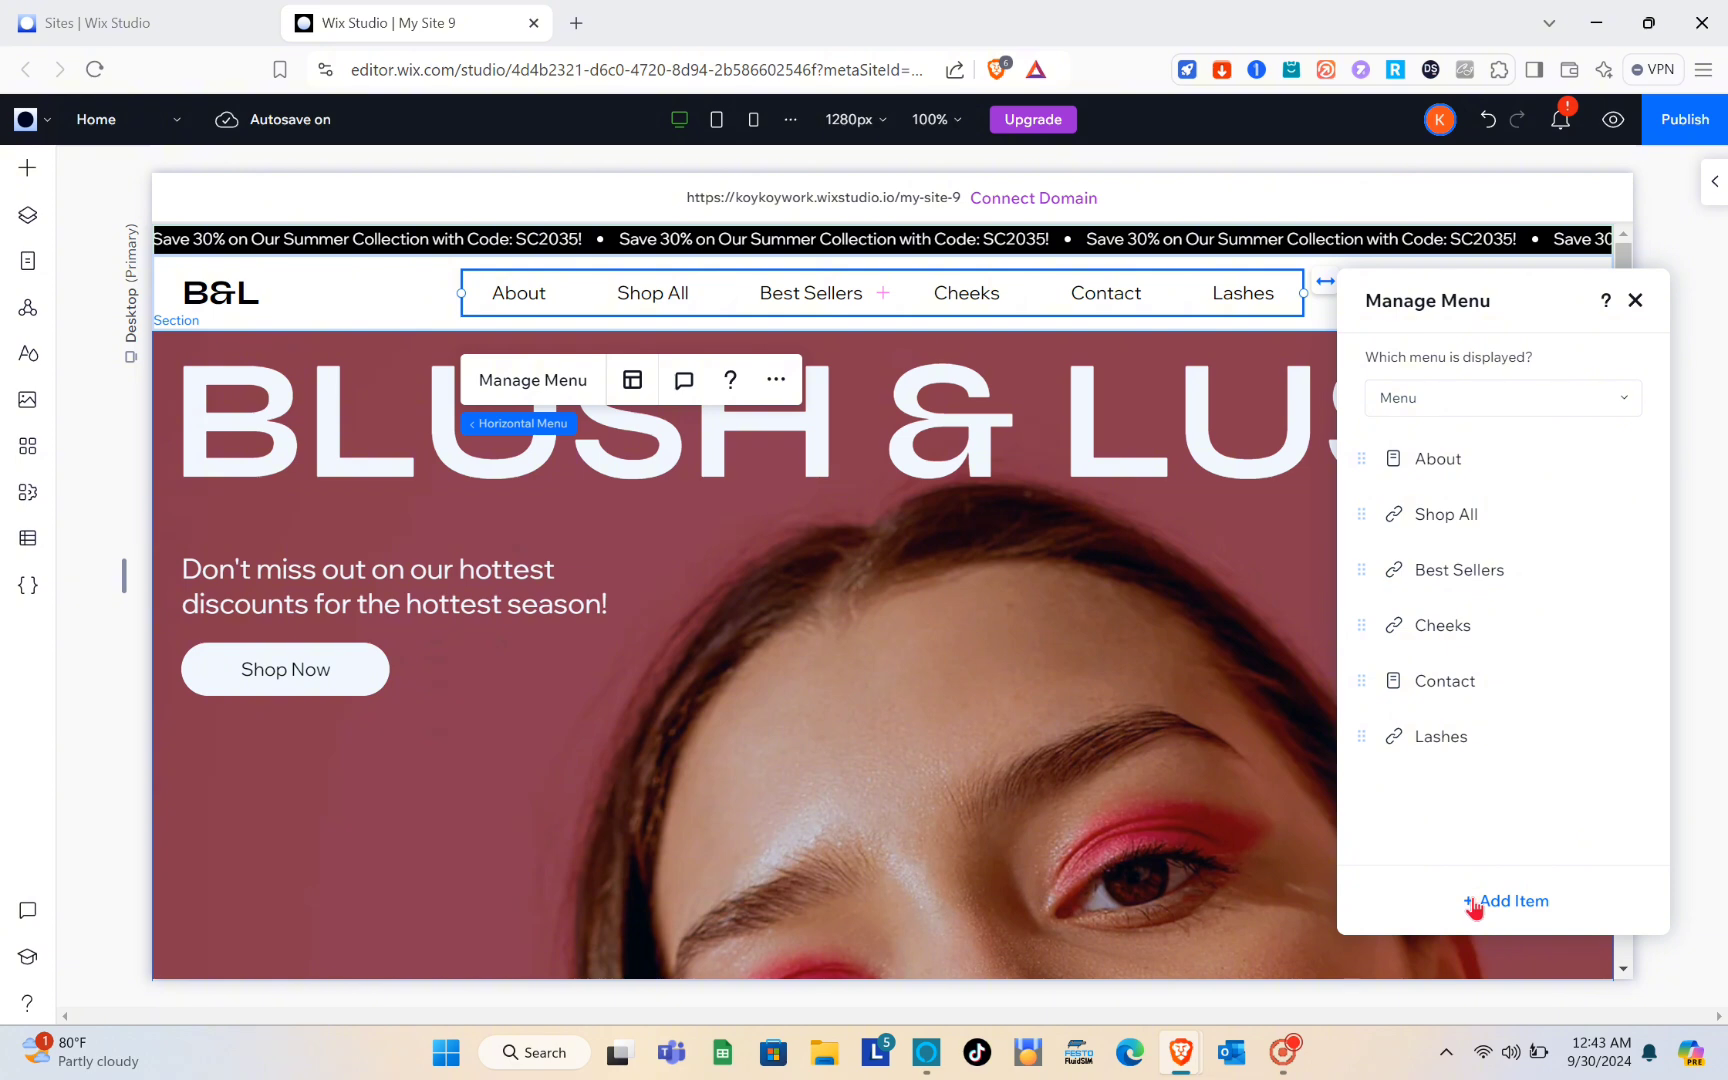
- Add the main pages Member Page and Refund Policy to the header menu
{"action": "left_click", "coordinate": [1474, 903]}
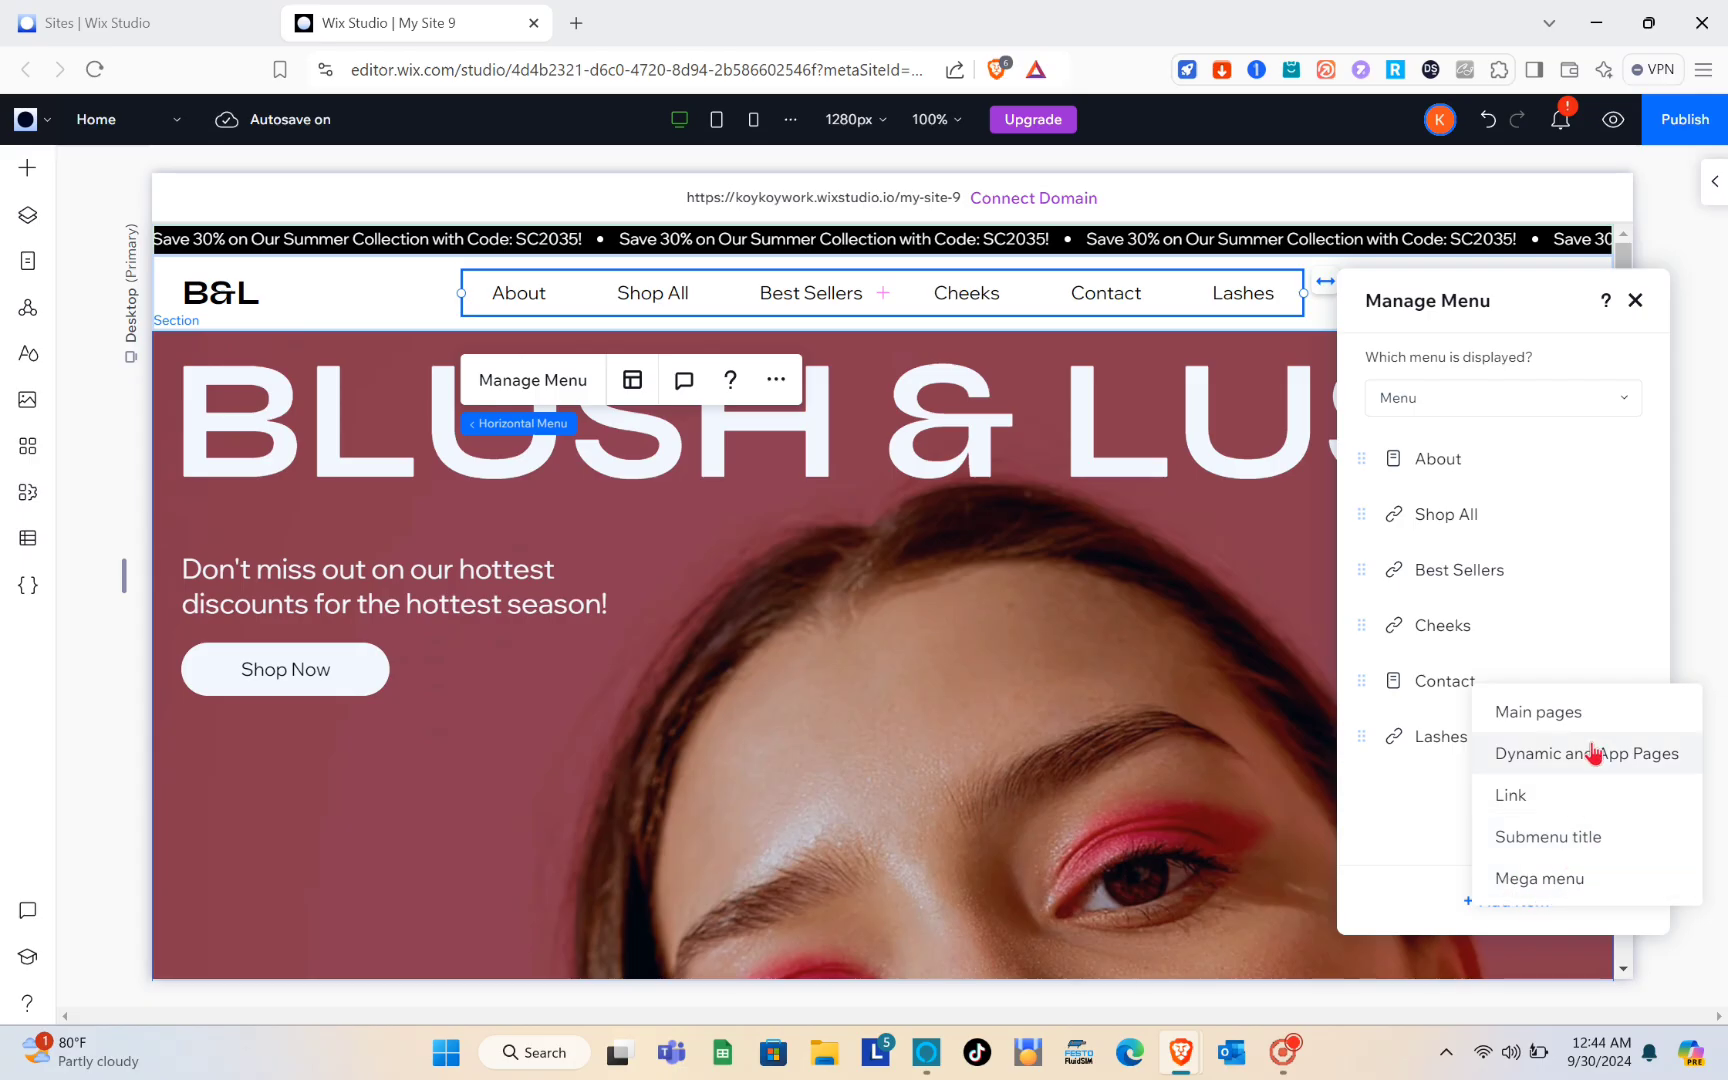
{"action": "left_click", "coordinate": [1535, 710]}
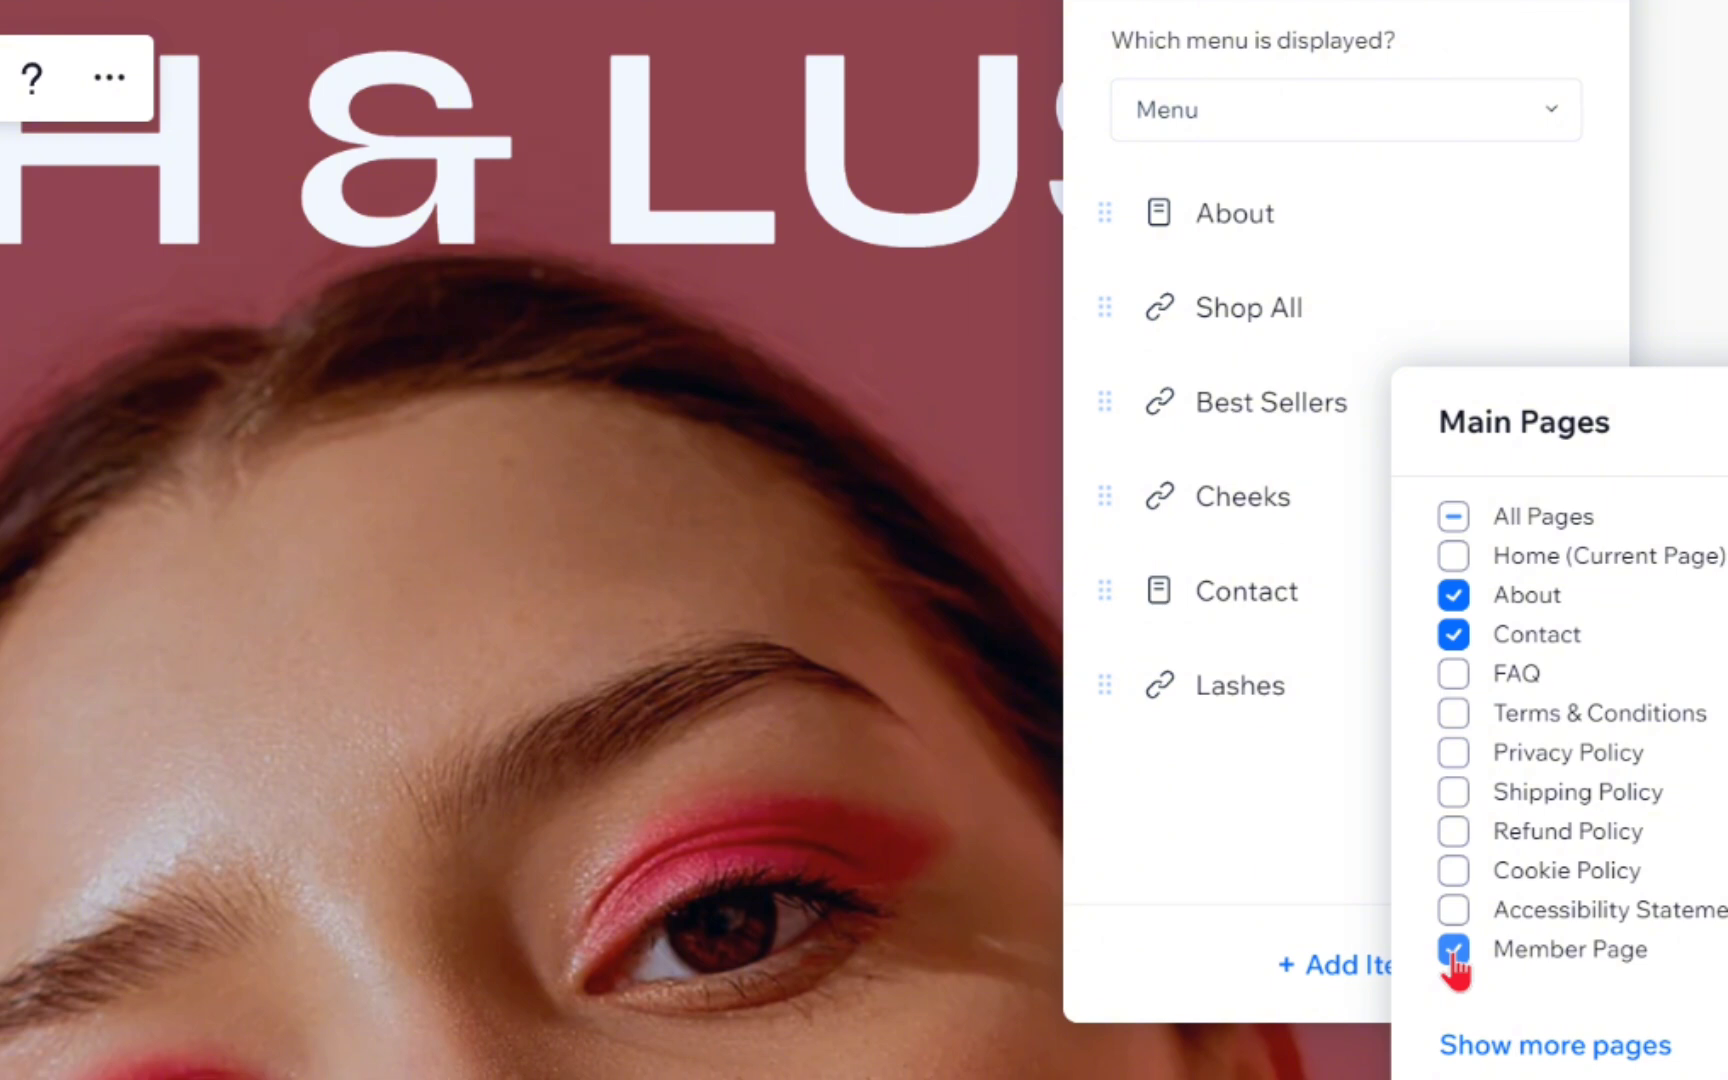
{"action": "left_click", "coordinate": [1455, 833]}
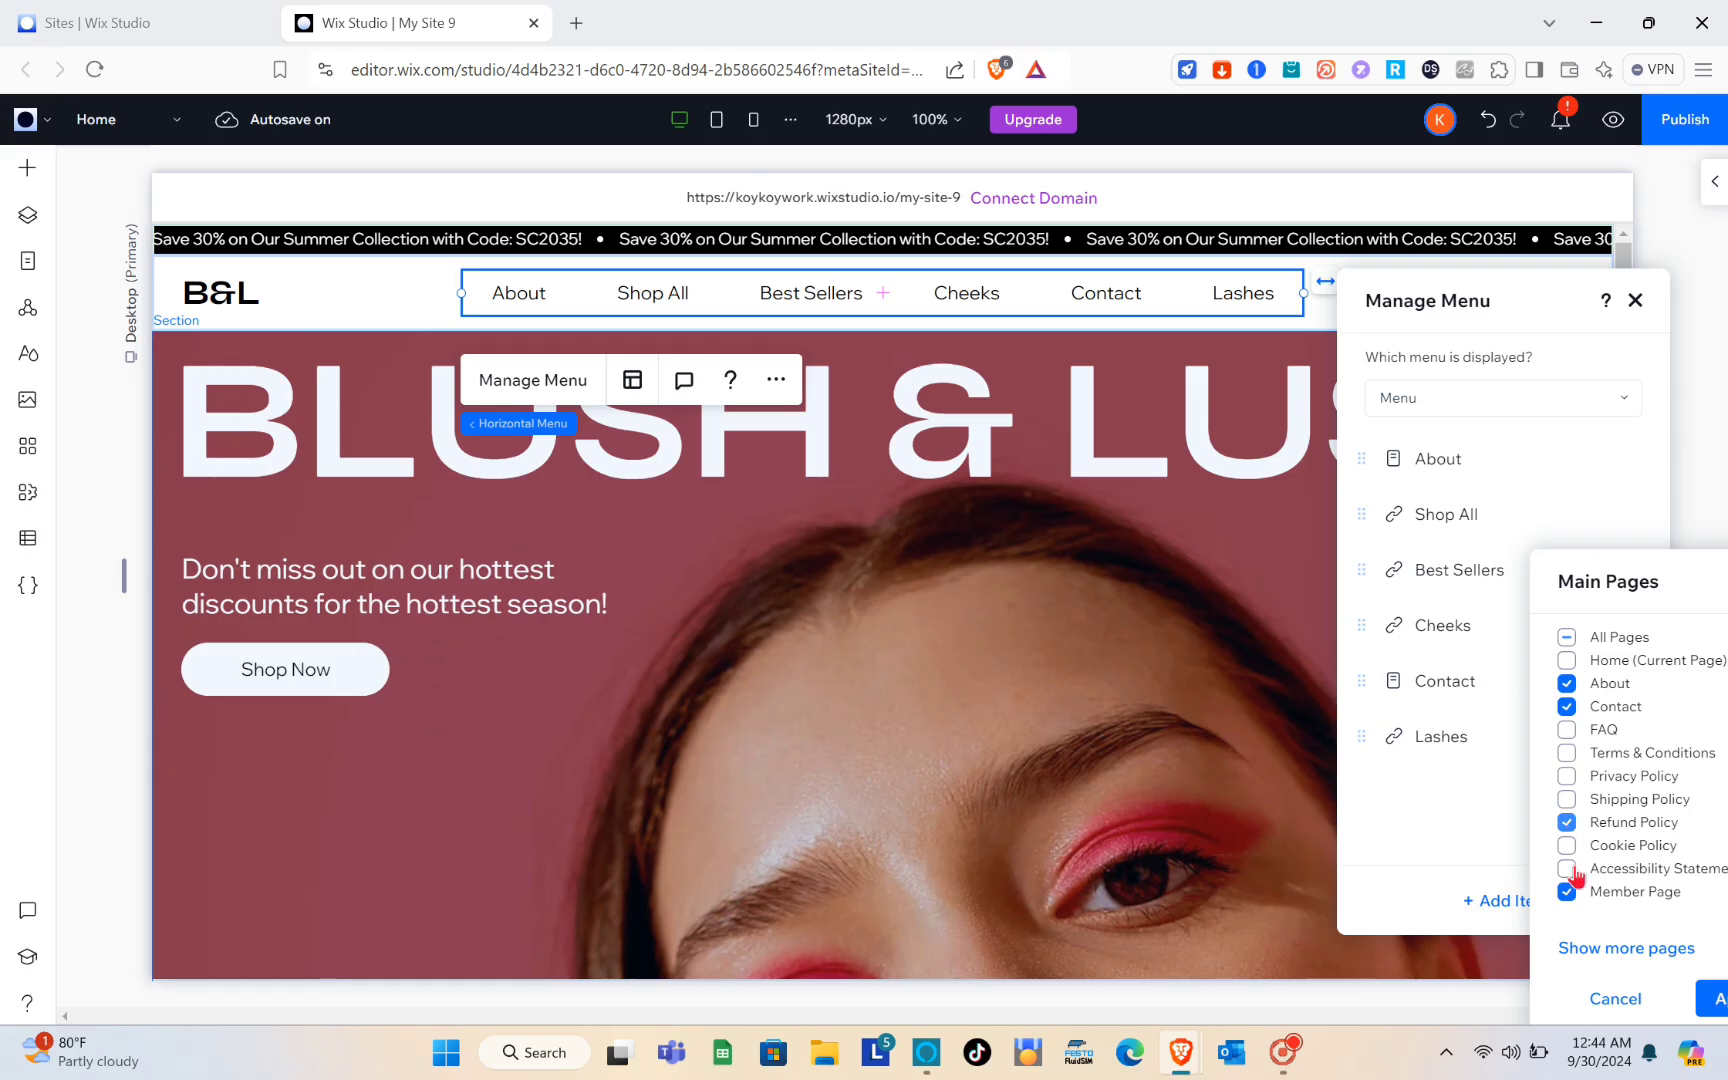
{"action": "left_click", "coordinate": [1720, 998]}
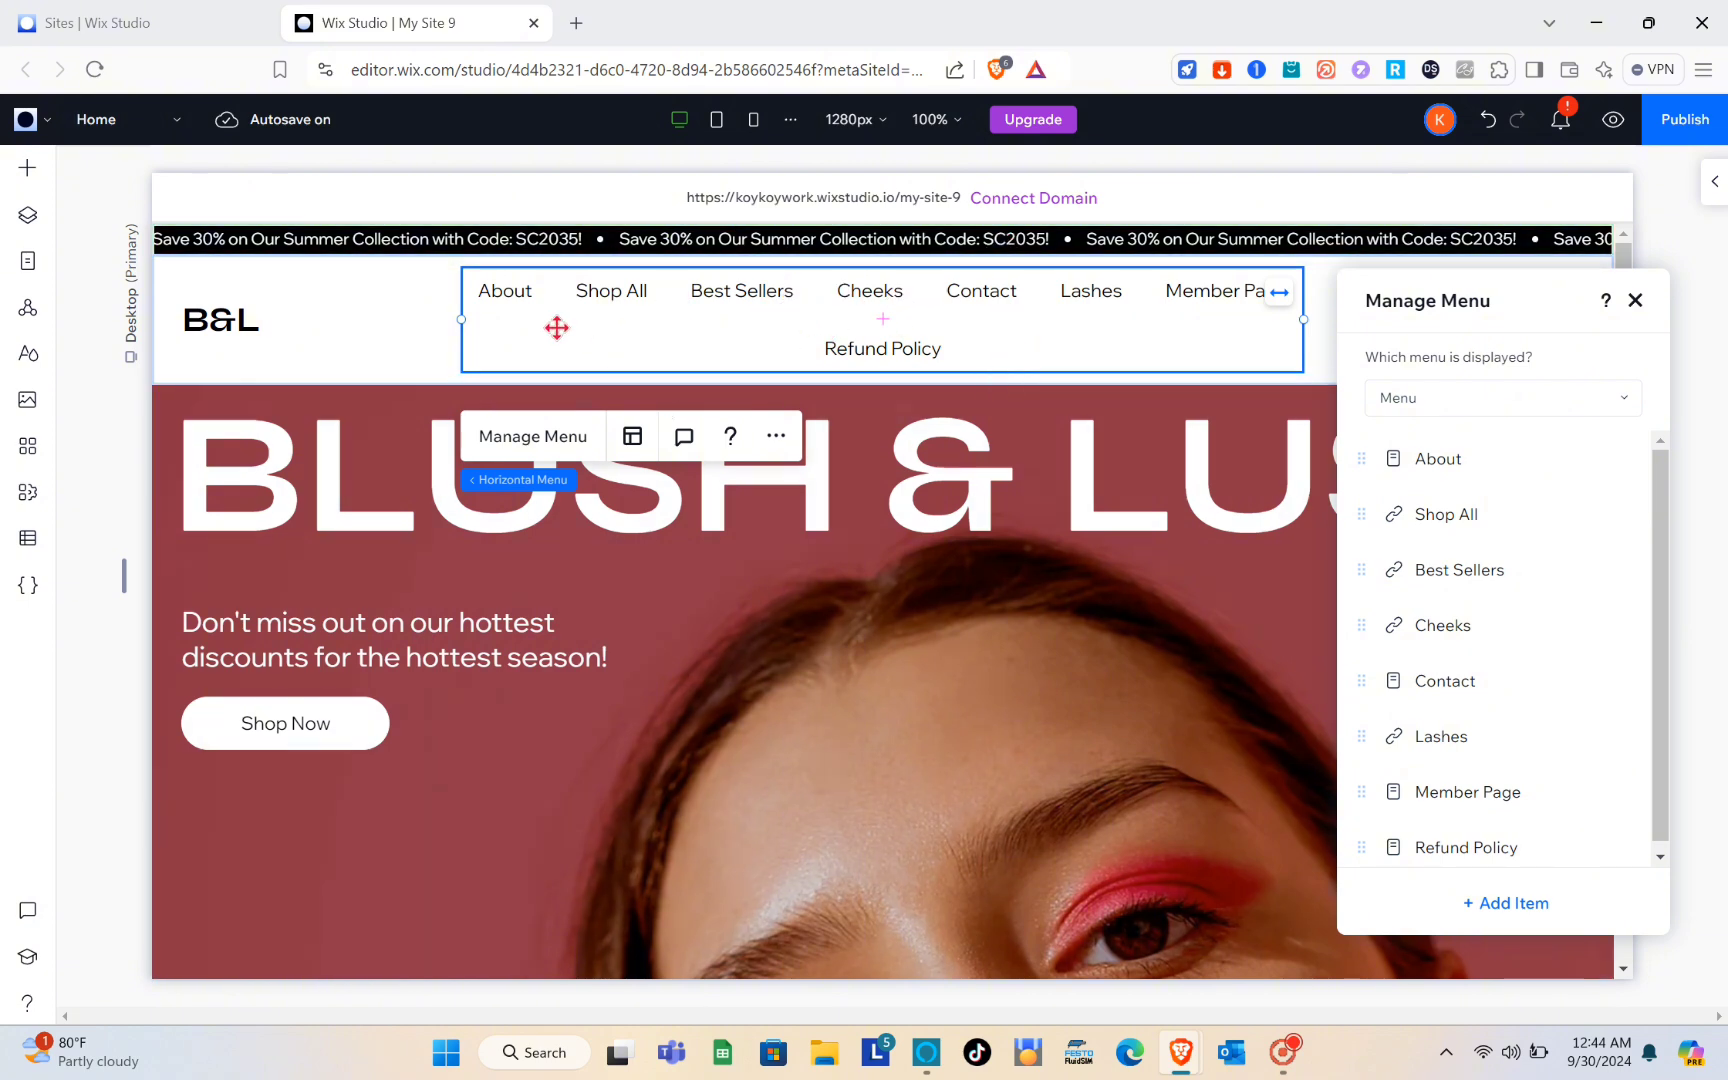
- Widen the horizontal menu toward the logo so all items fit in one row, and shift it slightly to the right
{"action": "left_click_drag", "start_coordinate": [463, 319], "coordinate": [340, 316]}
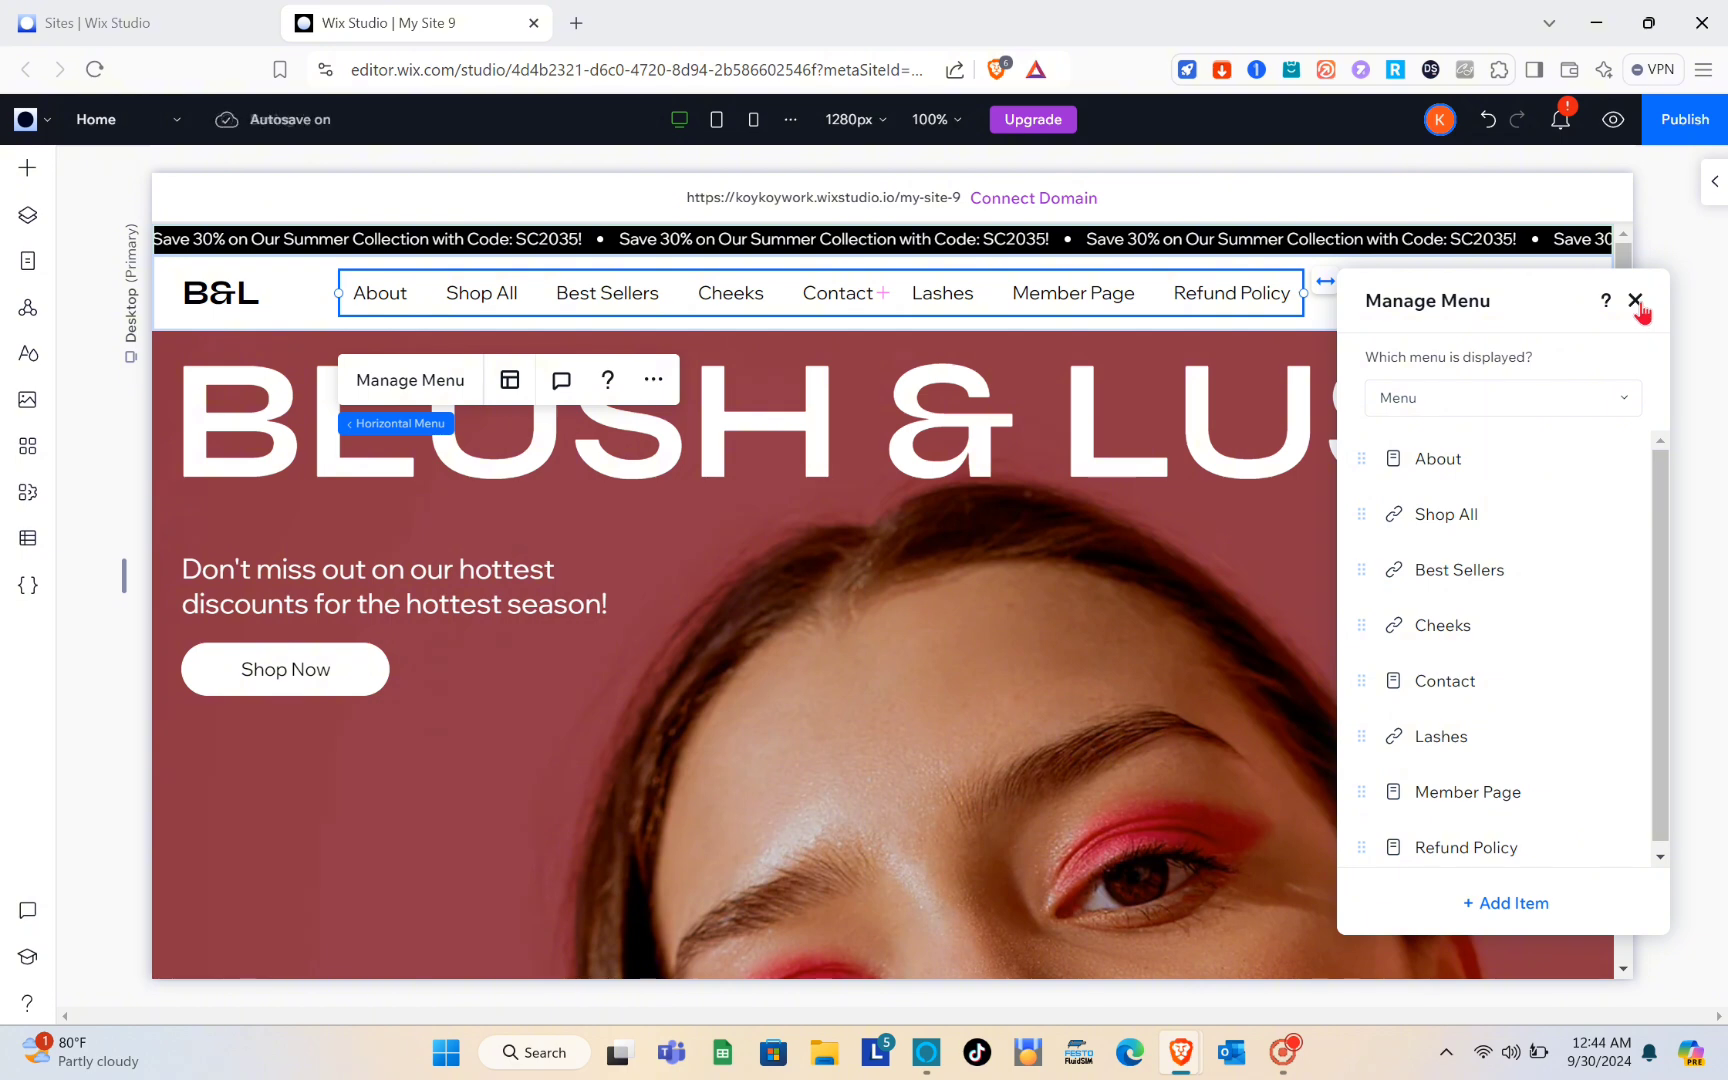
{"action": "left_click", "coordinate": [1636, 304]}
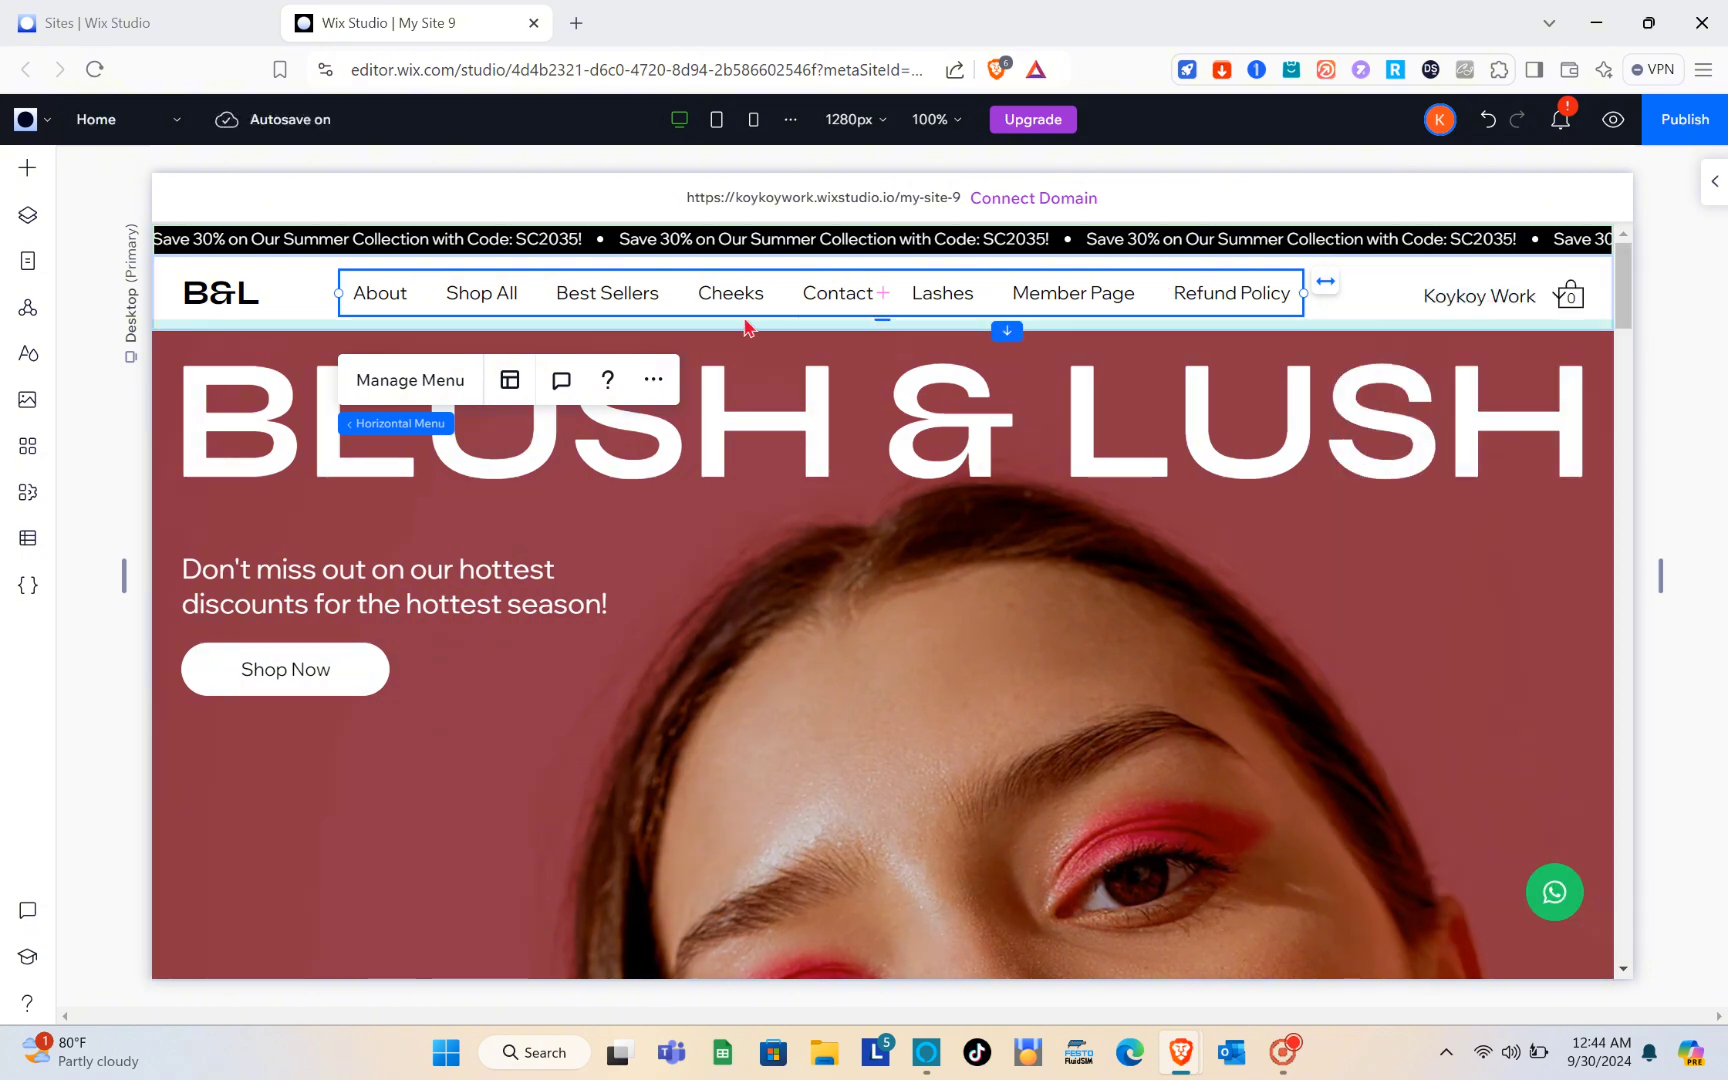
{"action": "left_click_drag", "start_coordinate": [641, 291], "coordinate": [686, 298]}
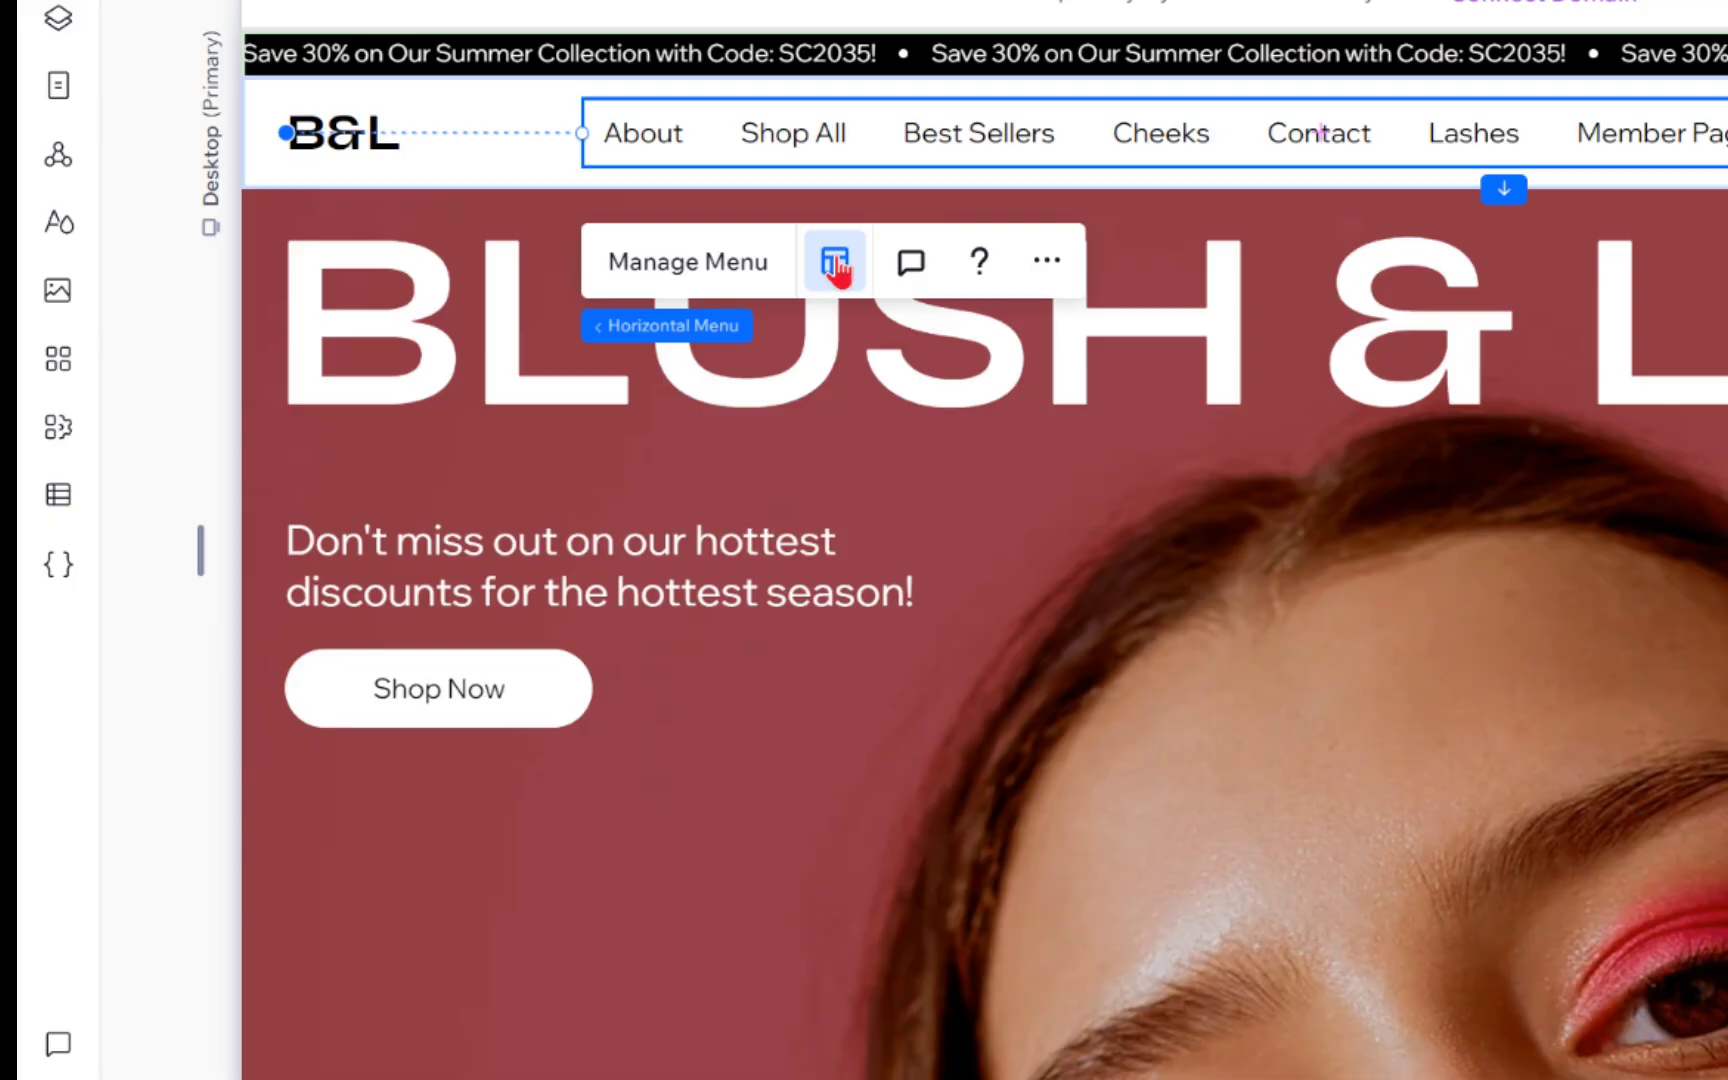
- Open the horizontal menu's layout settings, try Scroll for overflow items and set it back to Wrap
{"action": "left_click", "coordinate": [836, 263]}
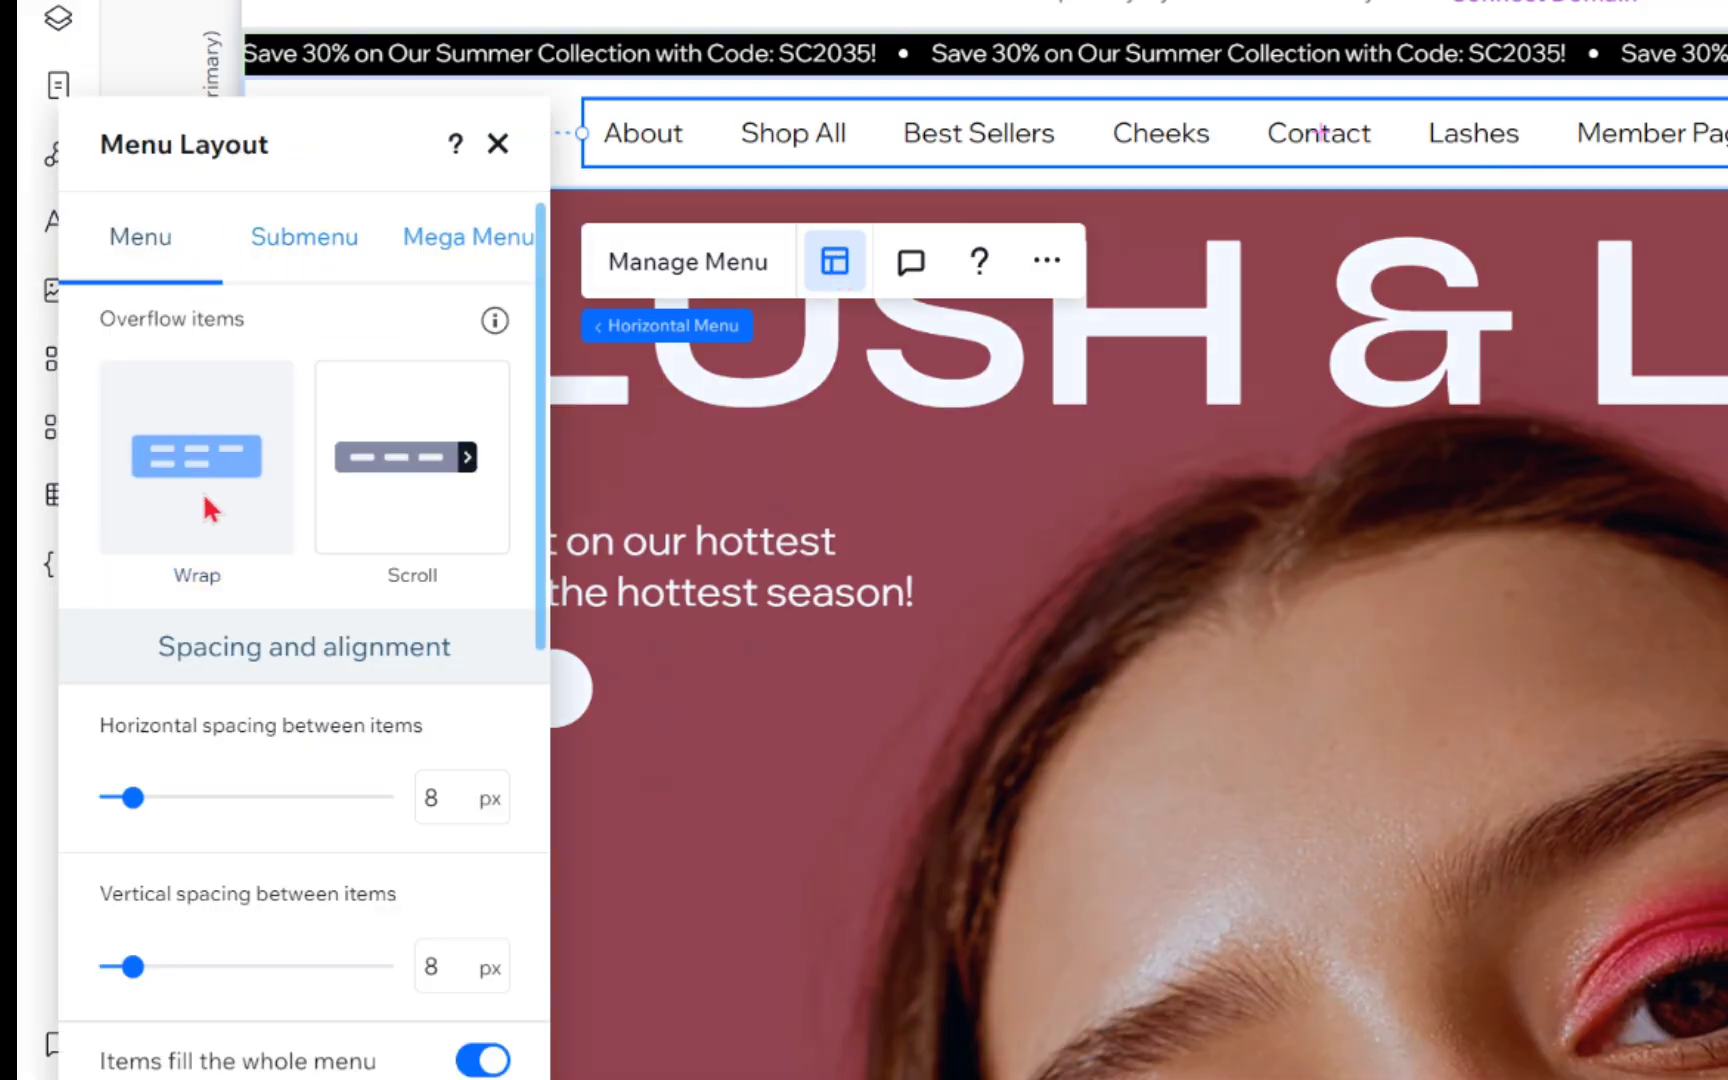
{"action": "left_click", "coordinate": [325, 495]}
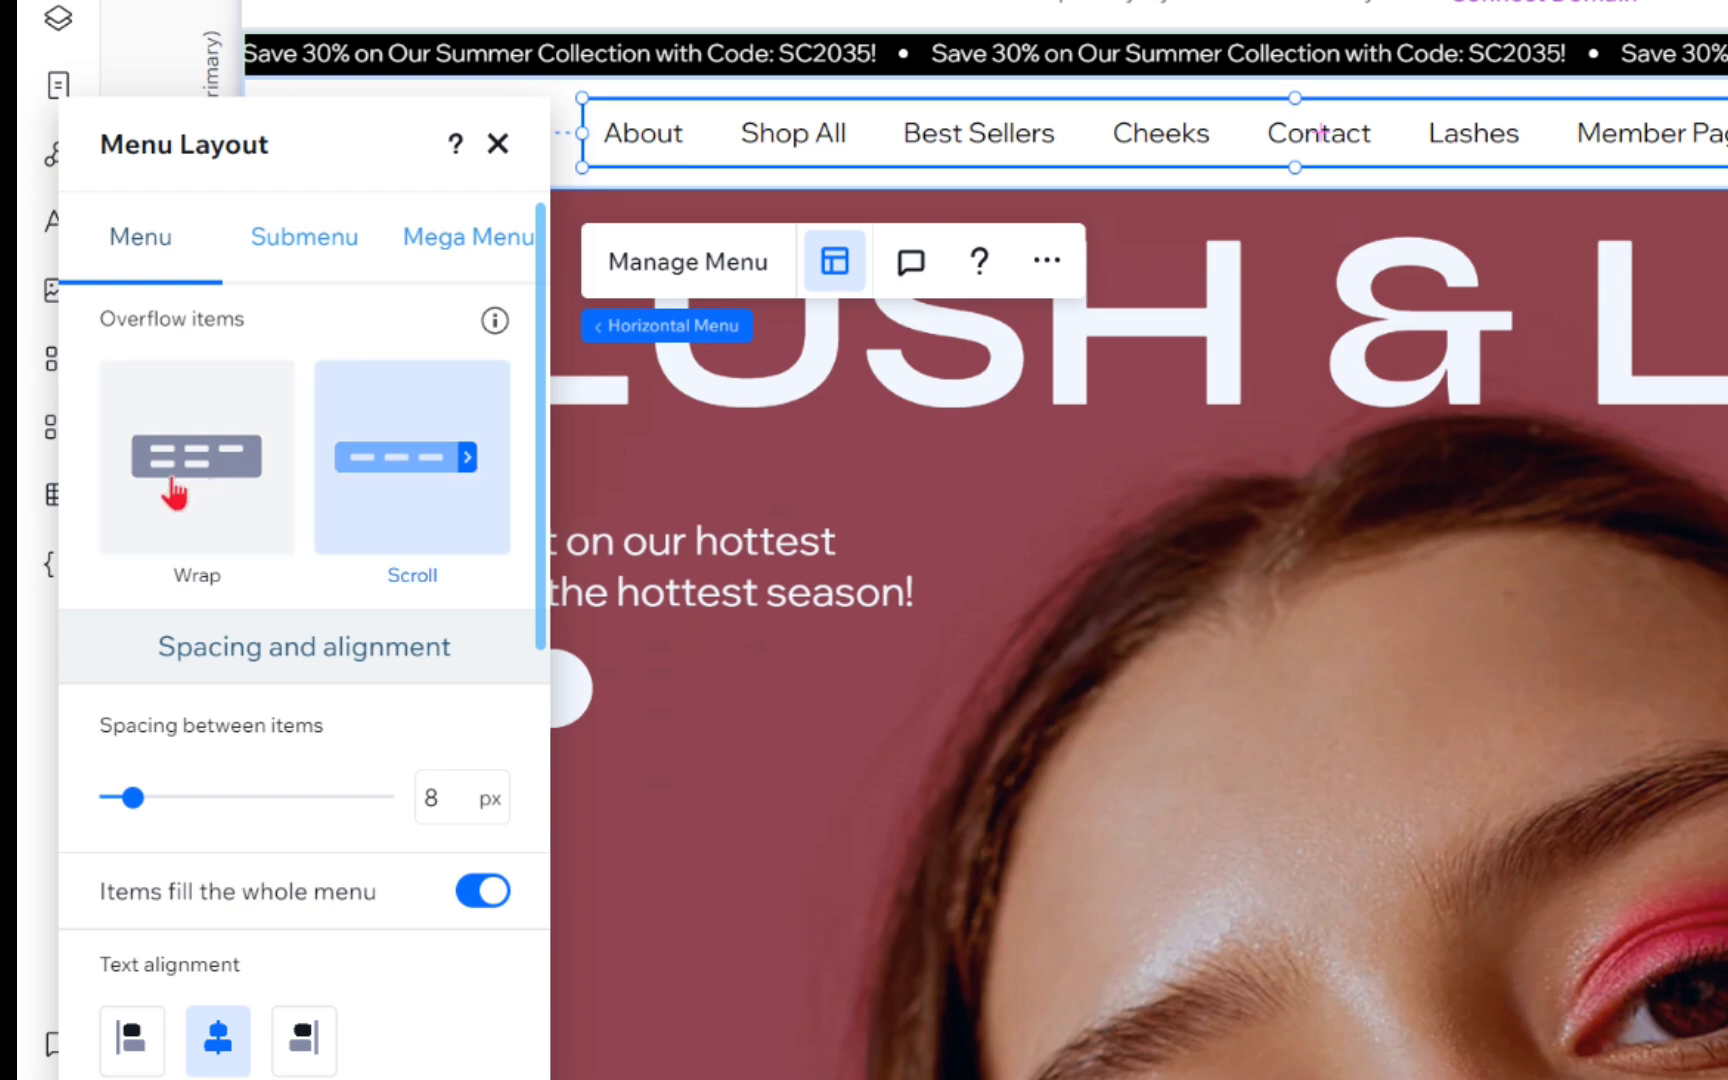
{"action": "left_click", "coordinate": [173, 490]}
- Turn off the option that makes items fill the whole menu
{"action": "scroll", "coordinate": [224, 751], "scroll_direction": "down", "scroll_amount": 2}
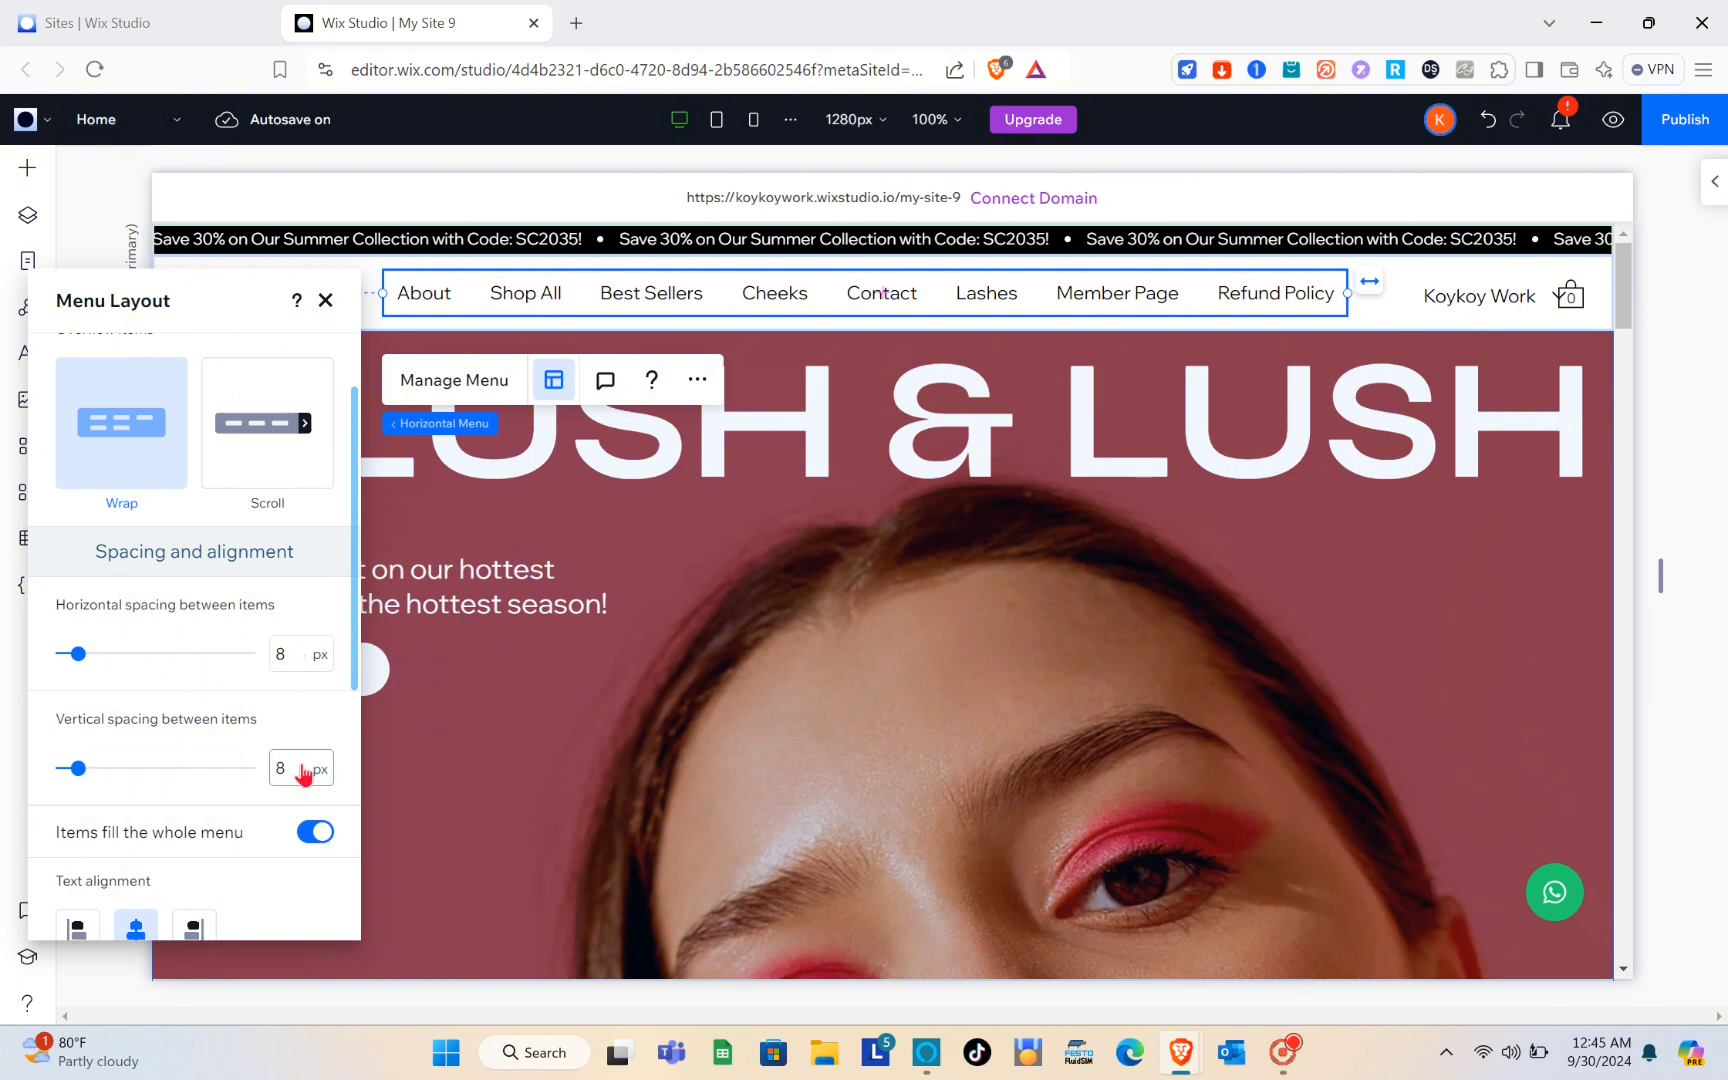
{"action": "scroll", "coordinate": [298, 772], "scroll_direction": "down", "scroll_amount": 2}
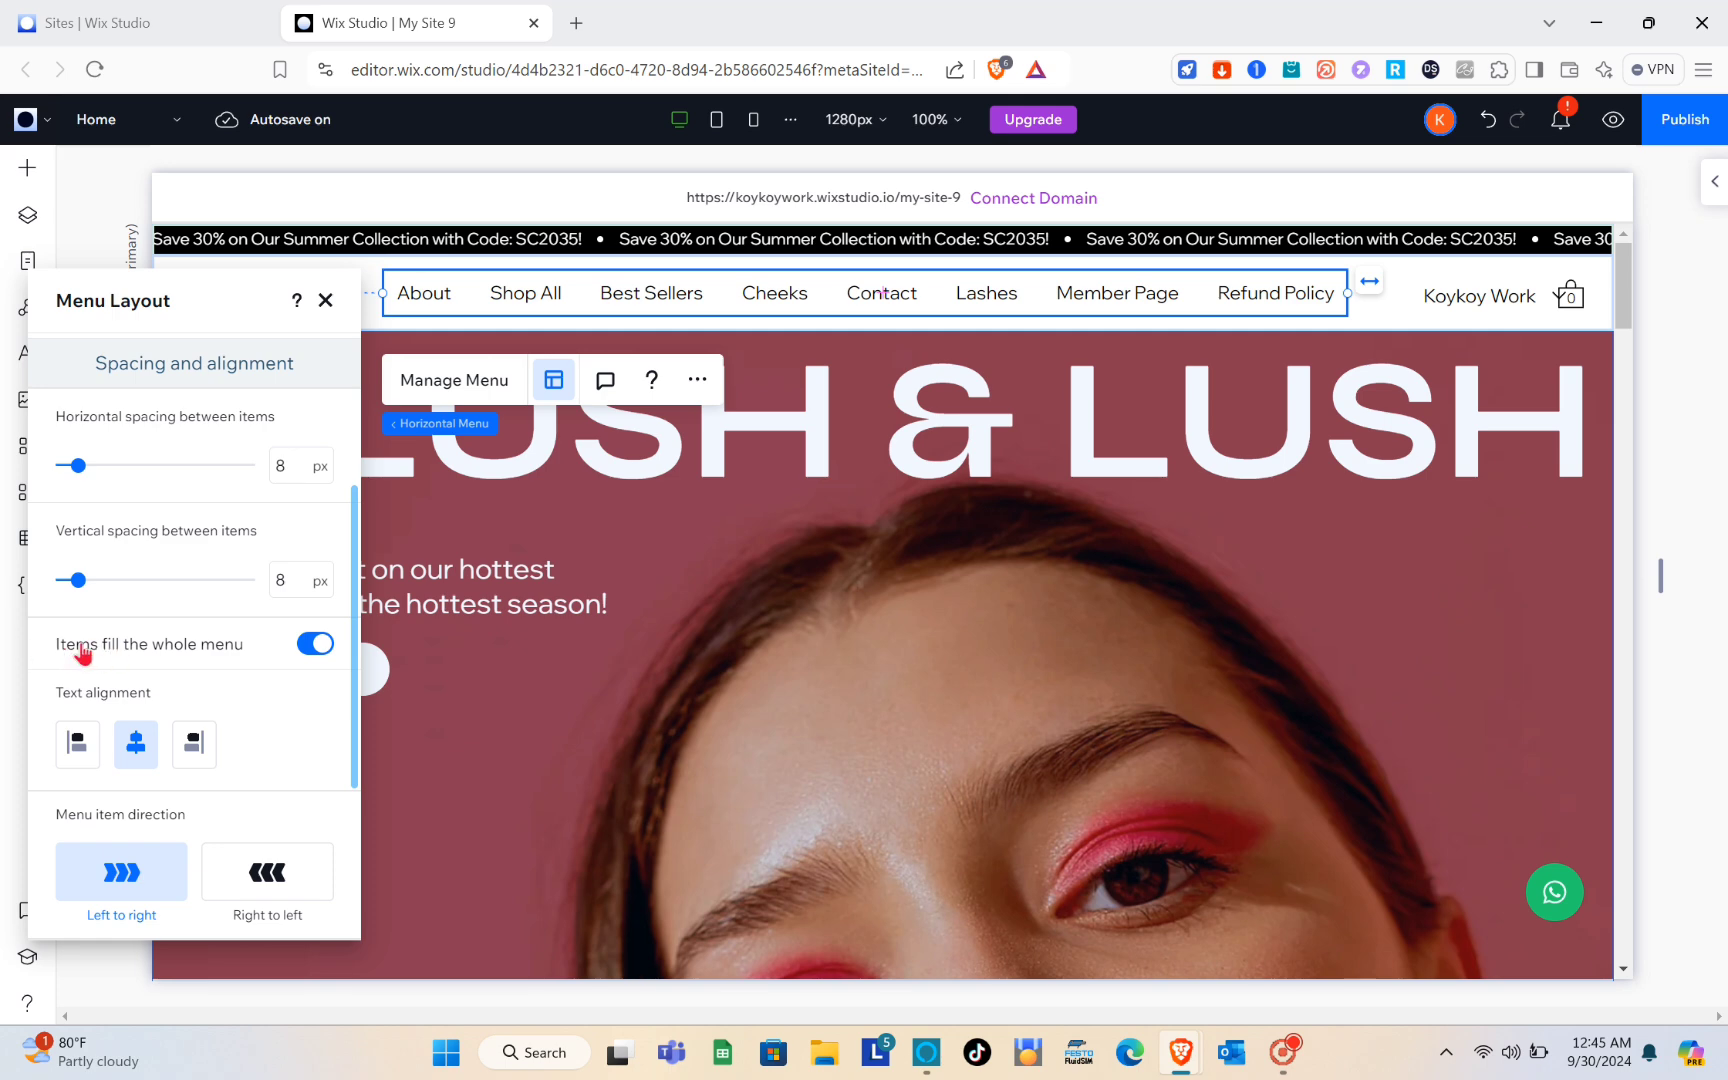
{"action": "left_click", "coordinate": [318, 646]}
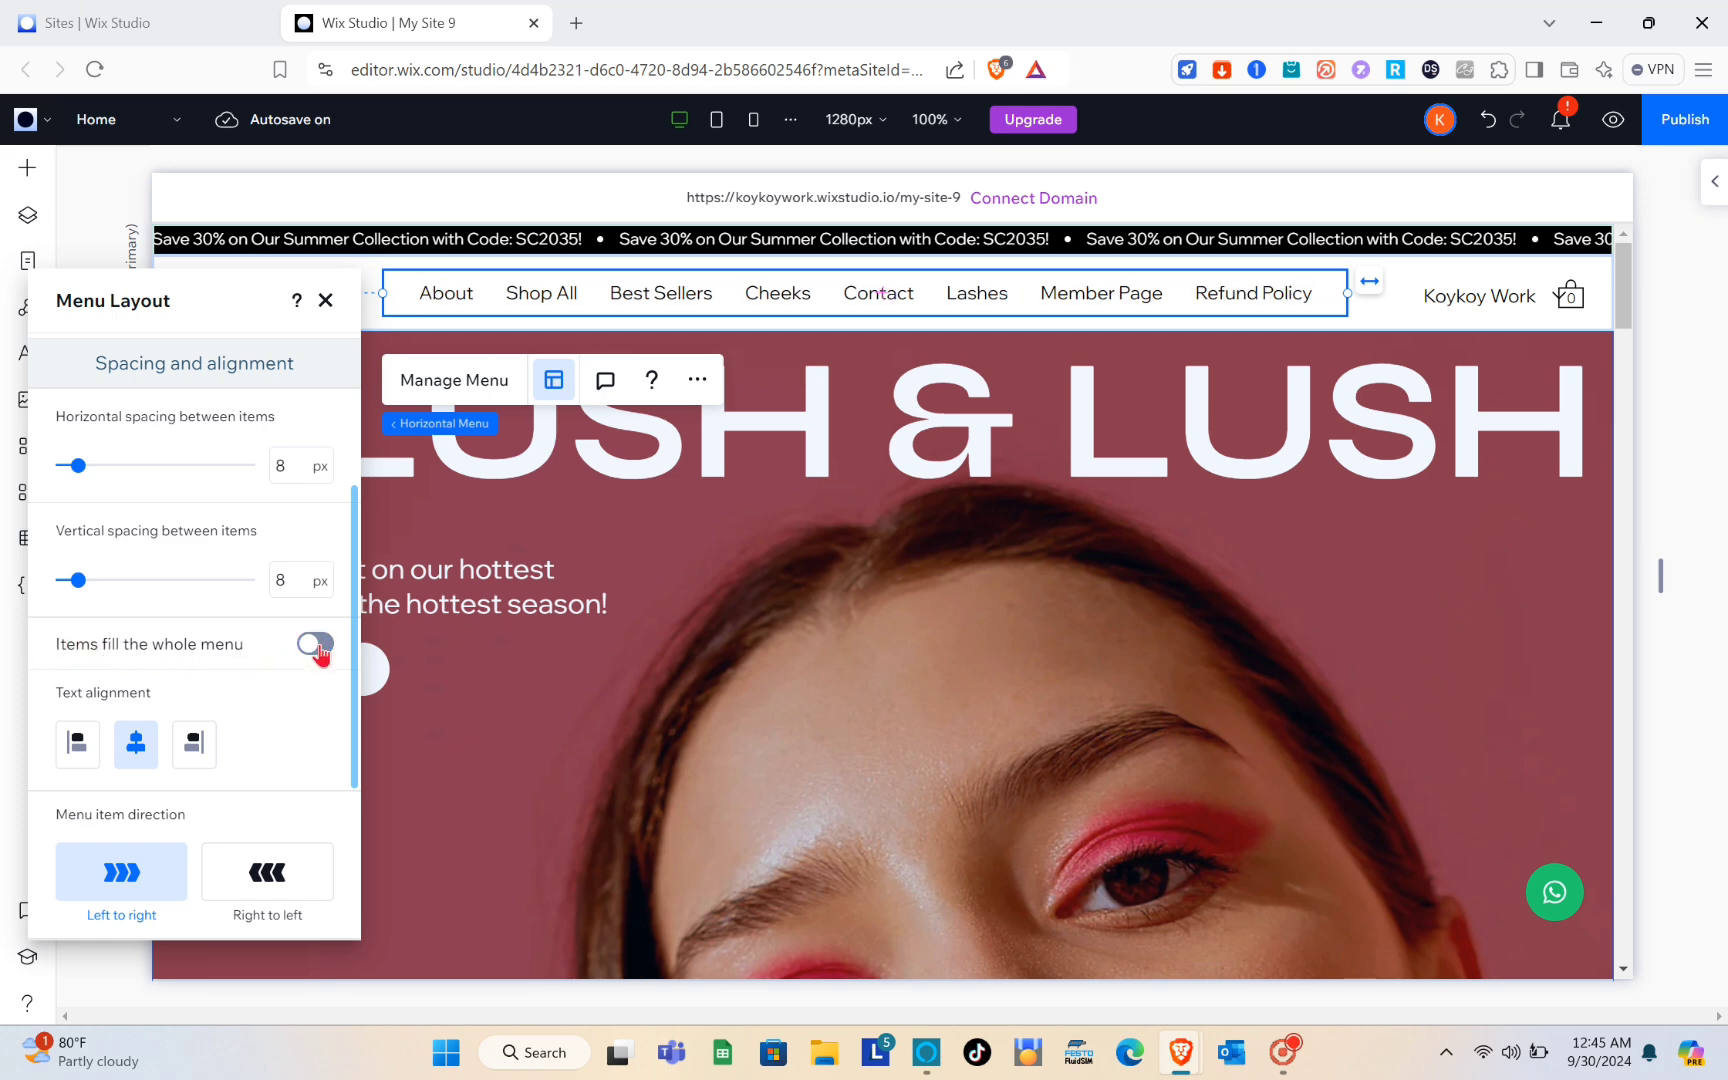
{"action": "left_click", "coordinate": [318, 646]}
{"action": "left_click", "coordinate": [318, 646]}
- Try the Right to left menu item direction, restore Left to right and close the layout settings
{"action": "scroll", "coordinate": [134, 672], "scroll_direction": "down", "scroll_amount": 3}
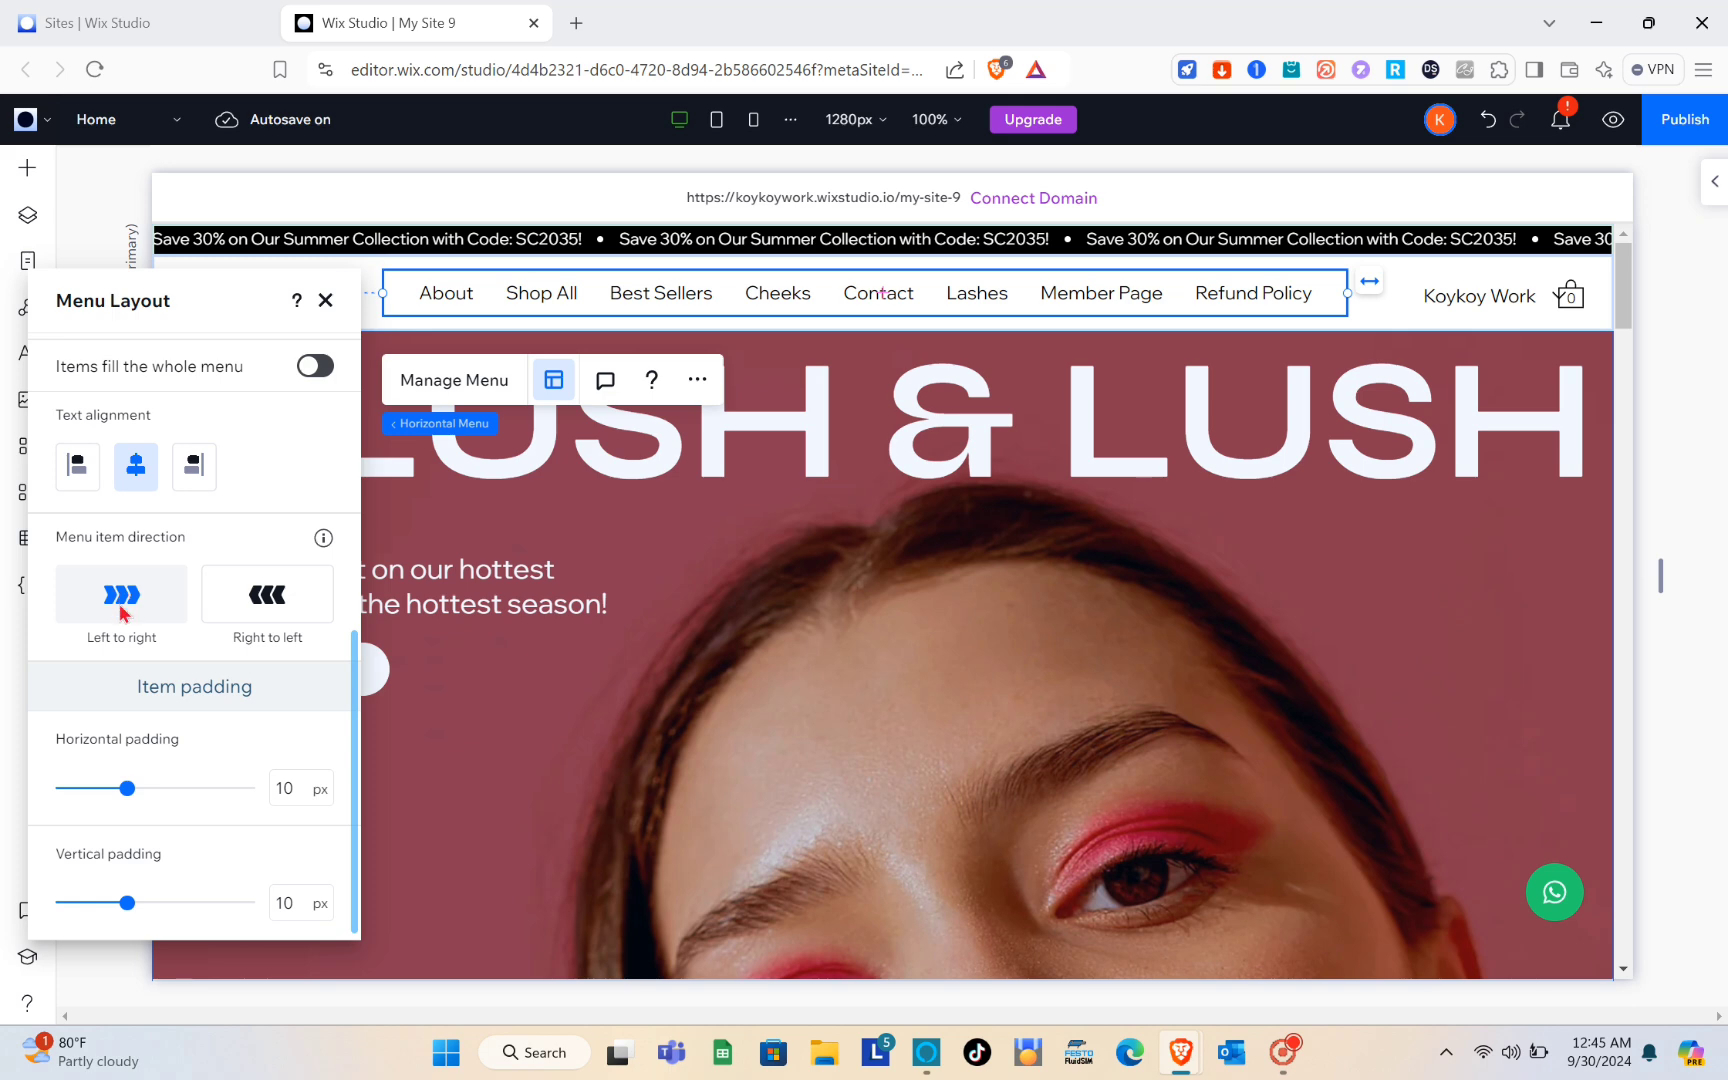
{"action": "left_click", "coordinate": [281, 622]}
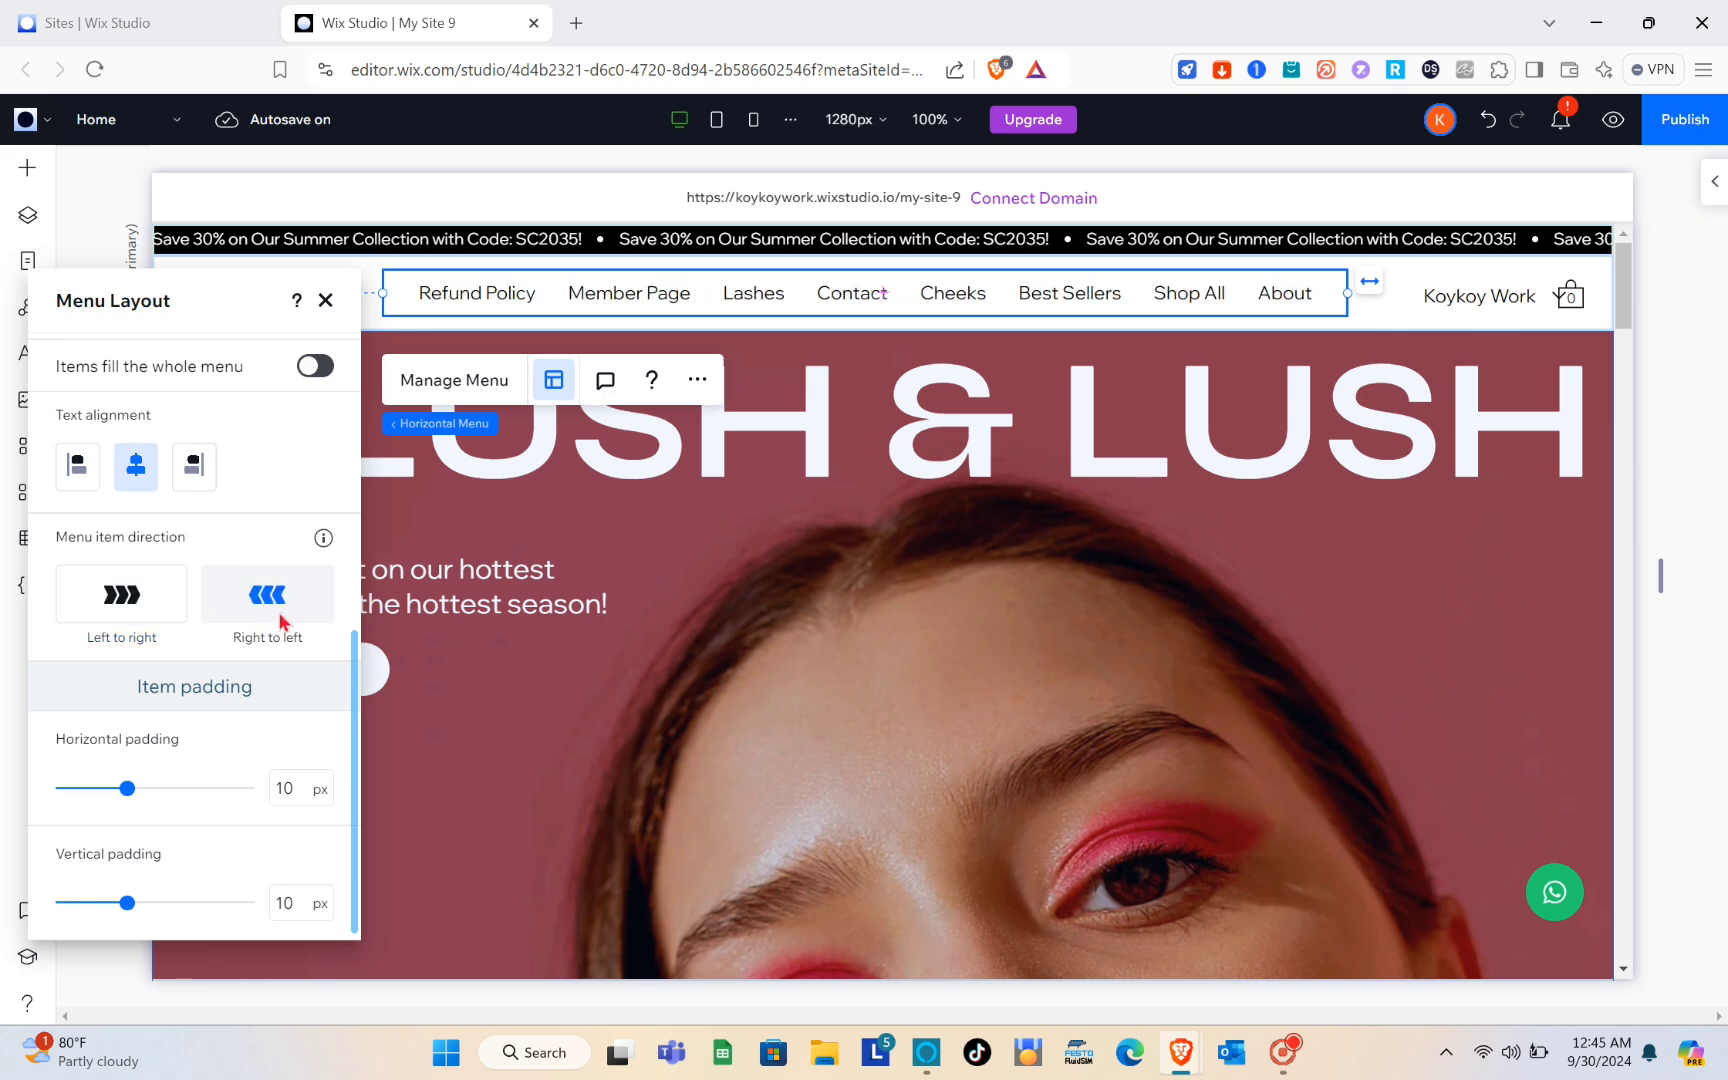
{"action": "left_click", "coordinate": [160, 613]}
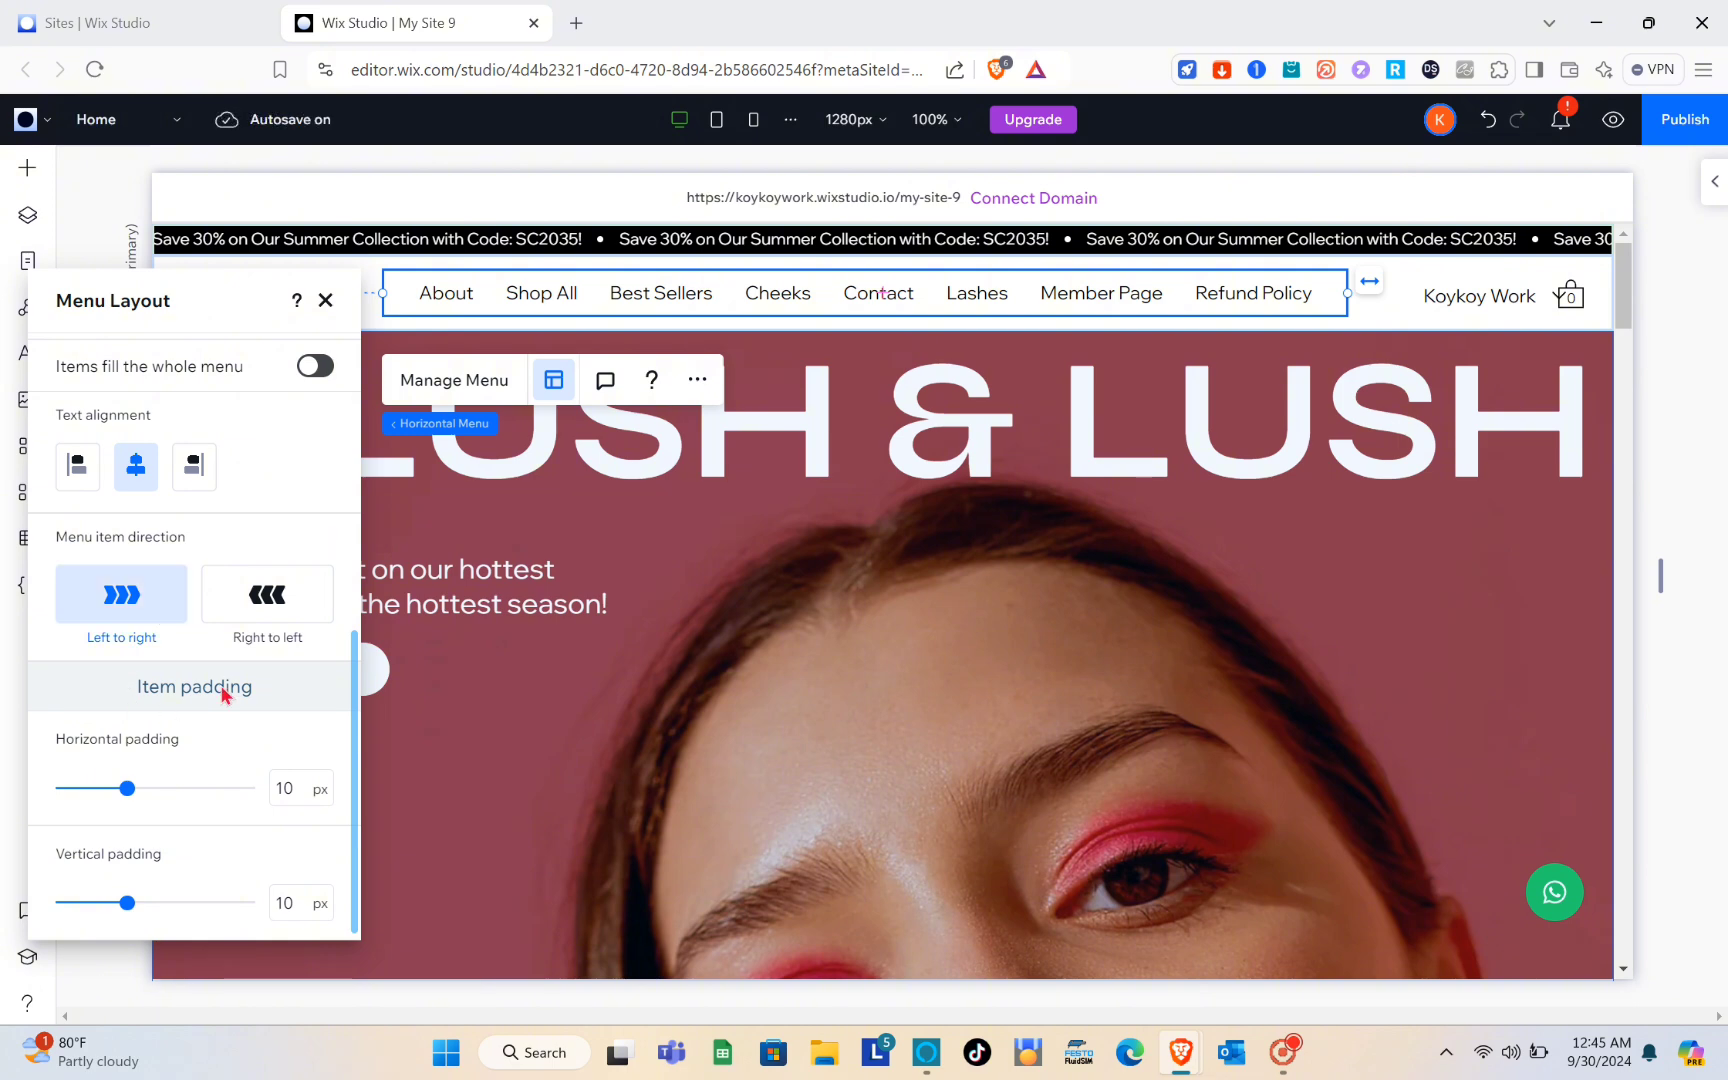
{"action": "left_click", "coordinate": [325, 299]}
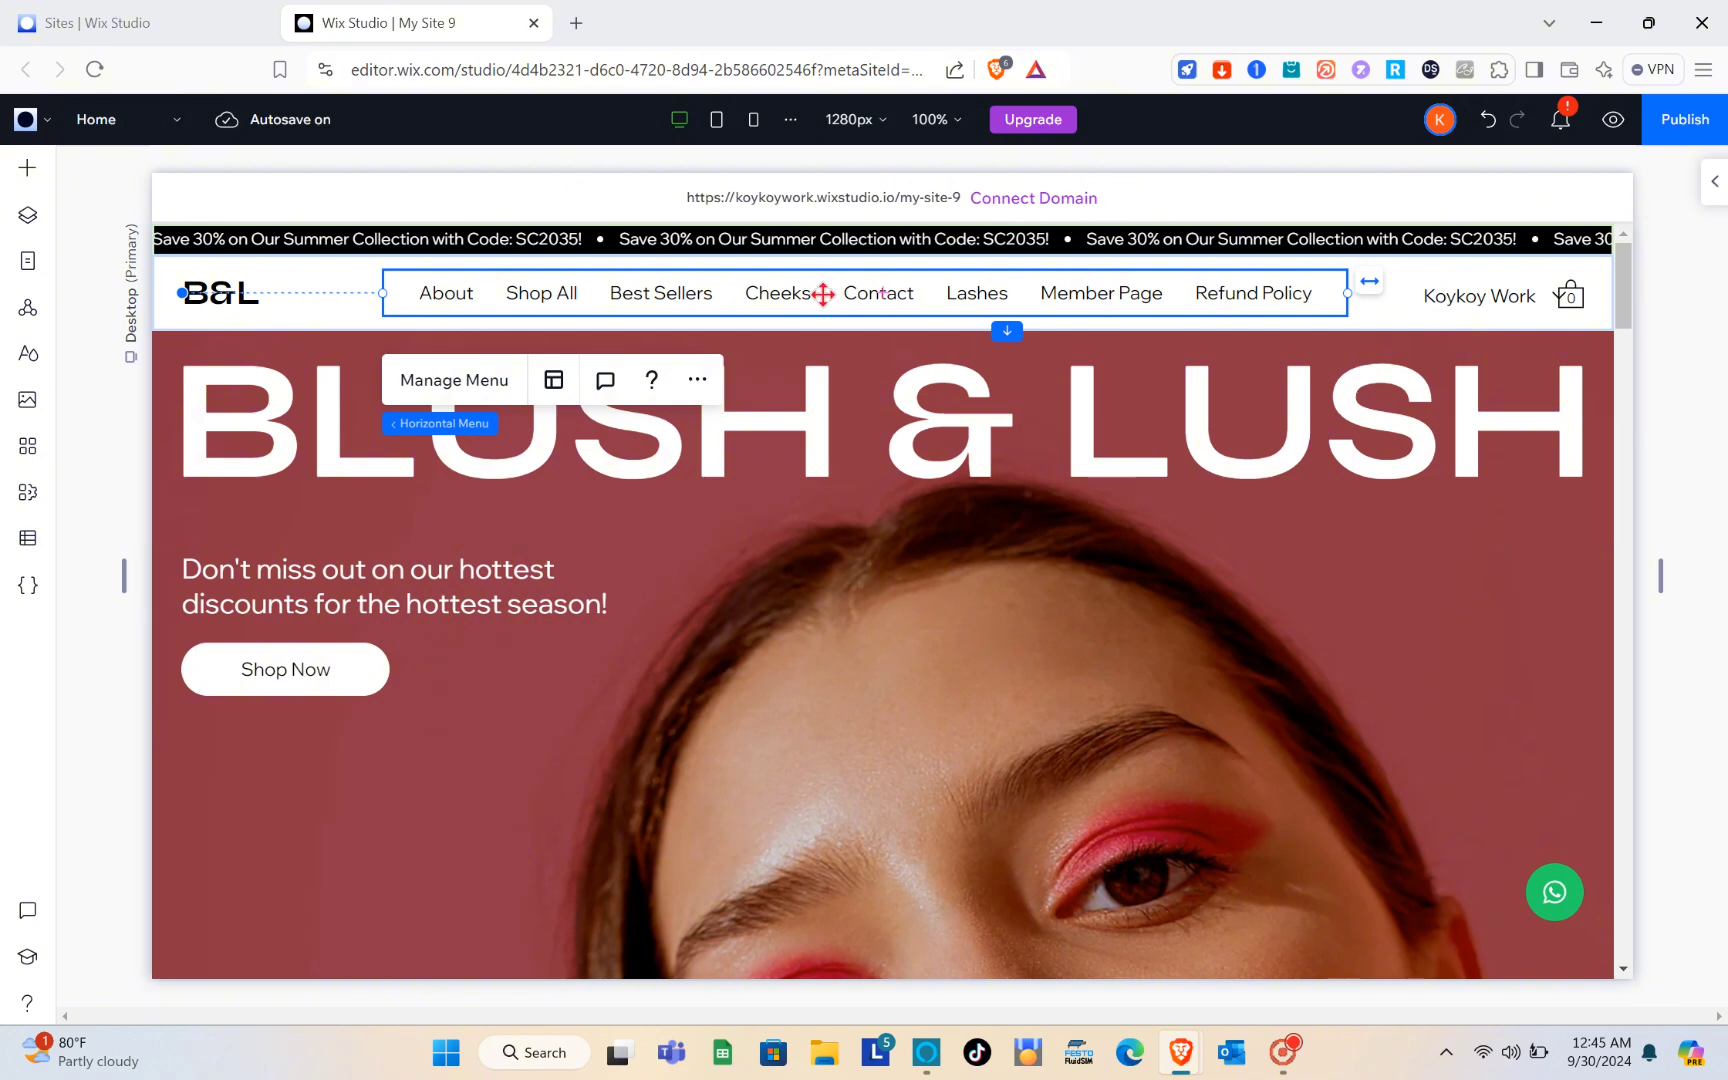
- Open the horizontal menu's inspector settings and change its responsive behavior to Fixed
{"action": "left_click", "coordinate": [1708, 182]}
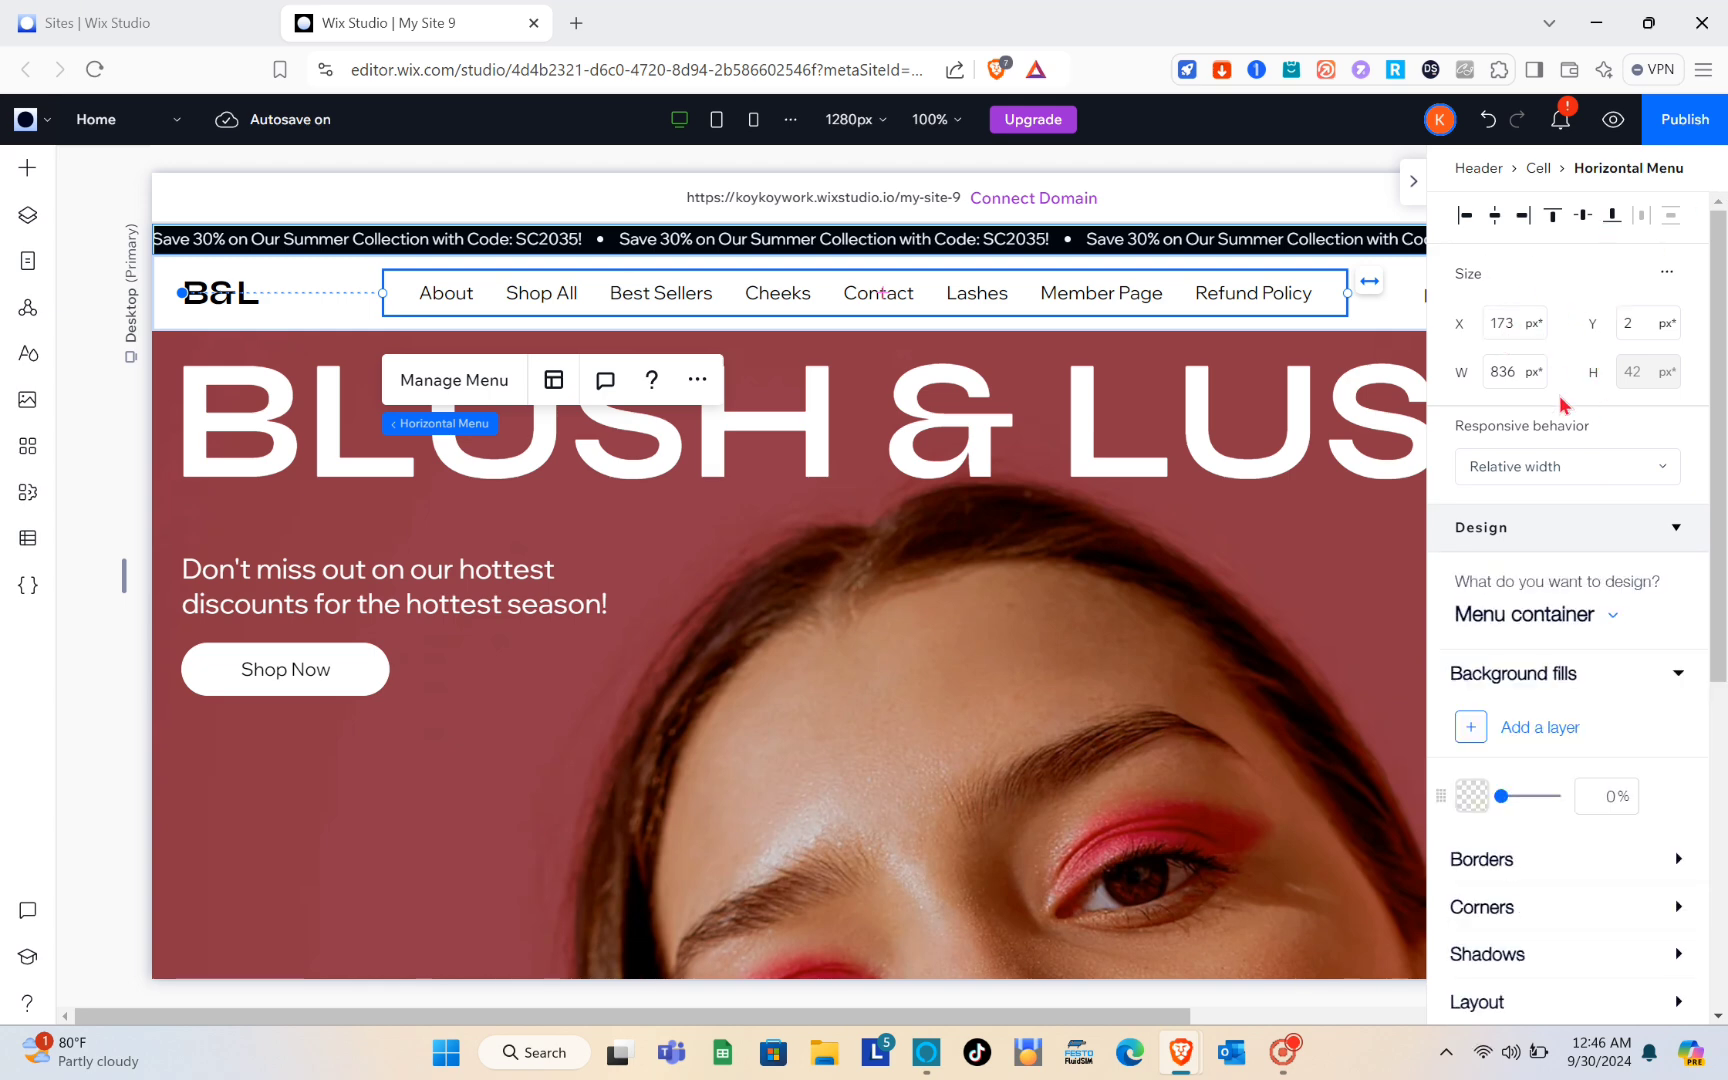
{"action": "scroll", "coordinate": [1563, 405], "scroll_direction": "down", "scroll_amount": 1}
{"action": "scroll", "coordinate": [1563, 405], "scroll_direction": "up", "scroll_amount": 1}
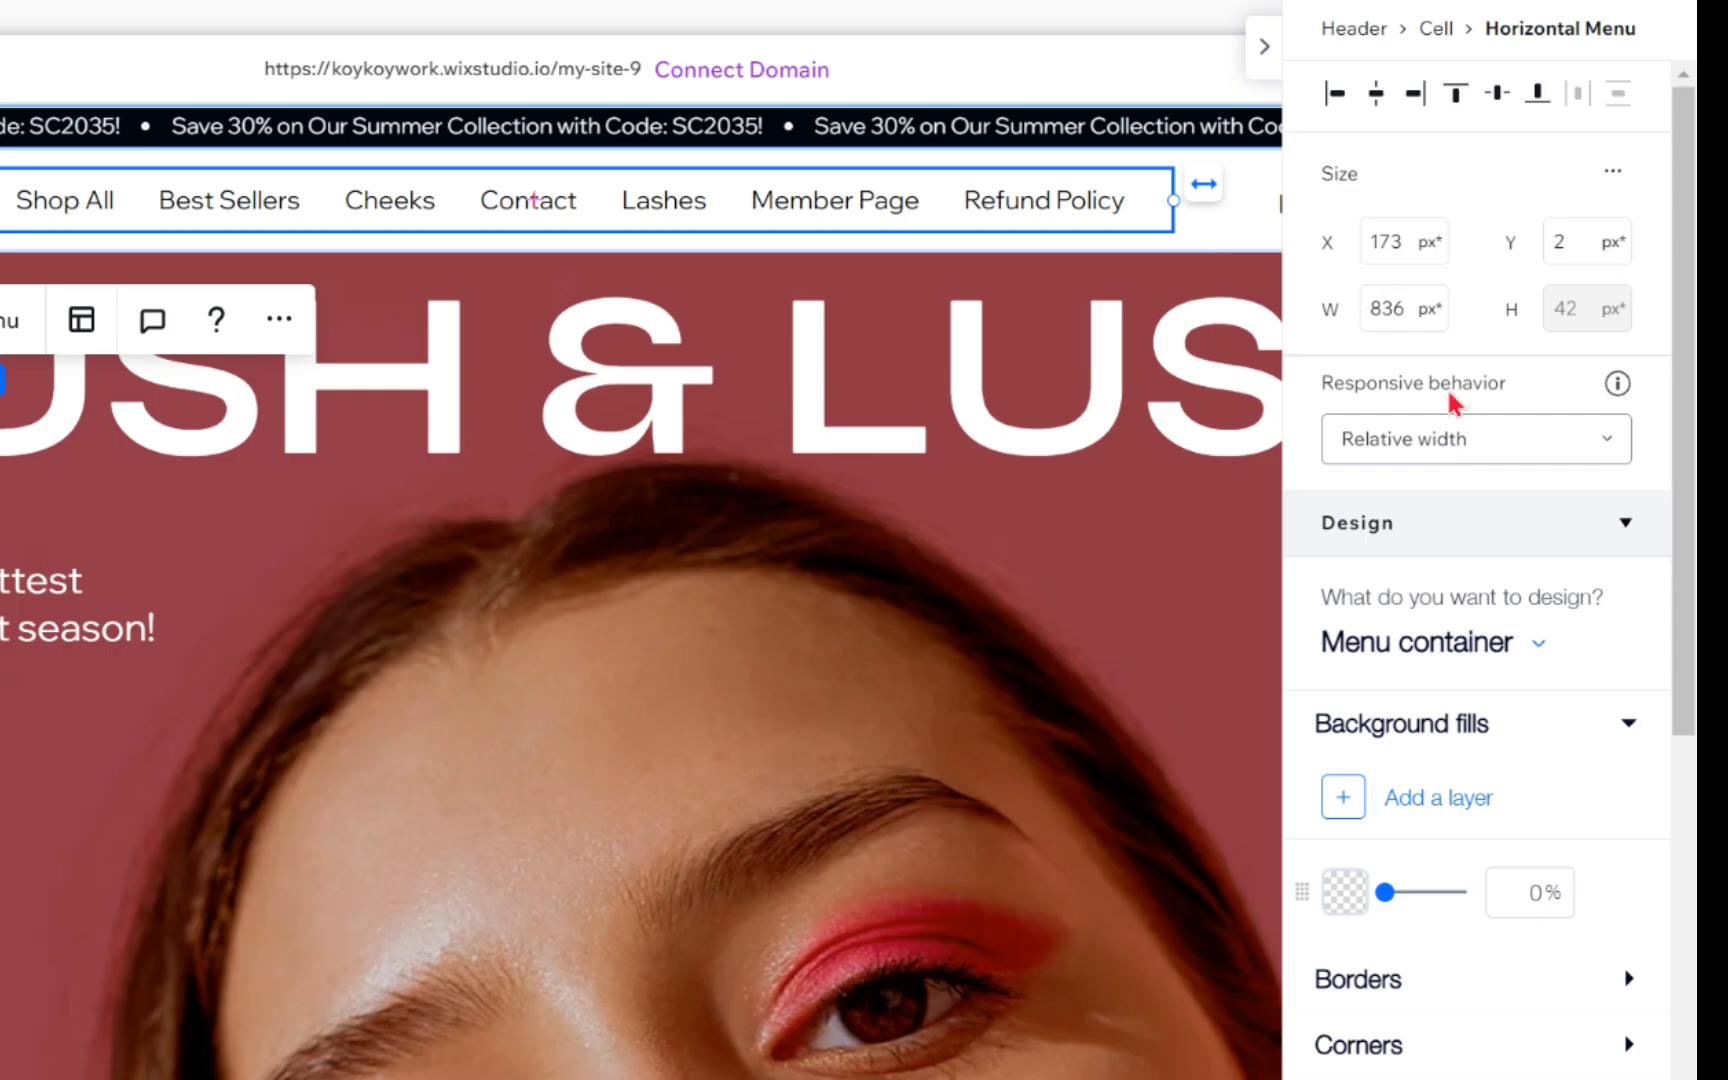
{"action": "left_click", "coordinate": [1497, 440]}
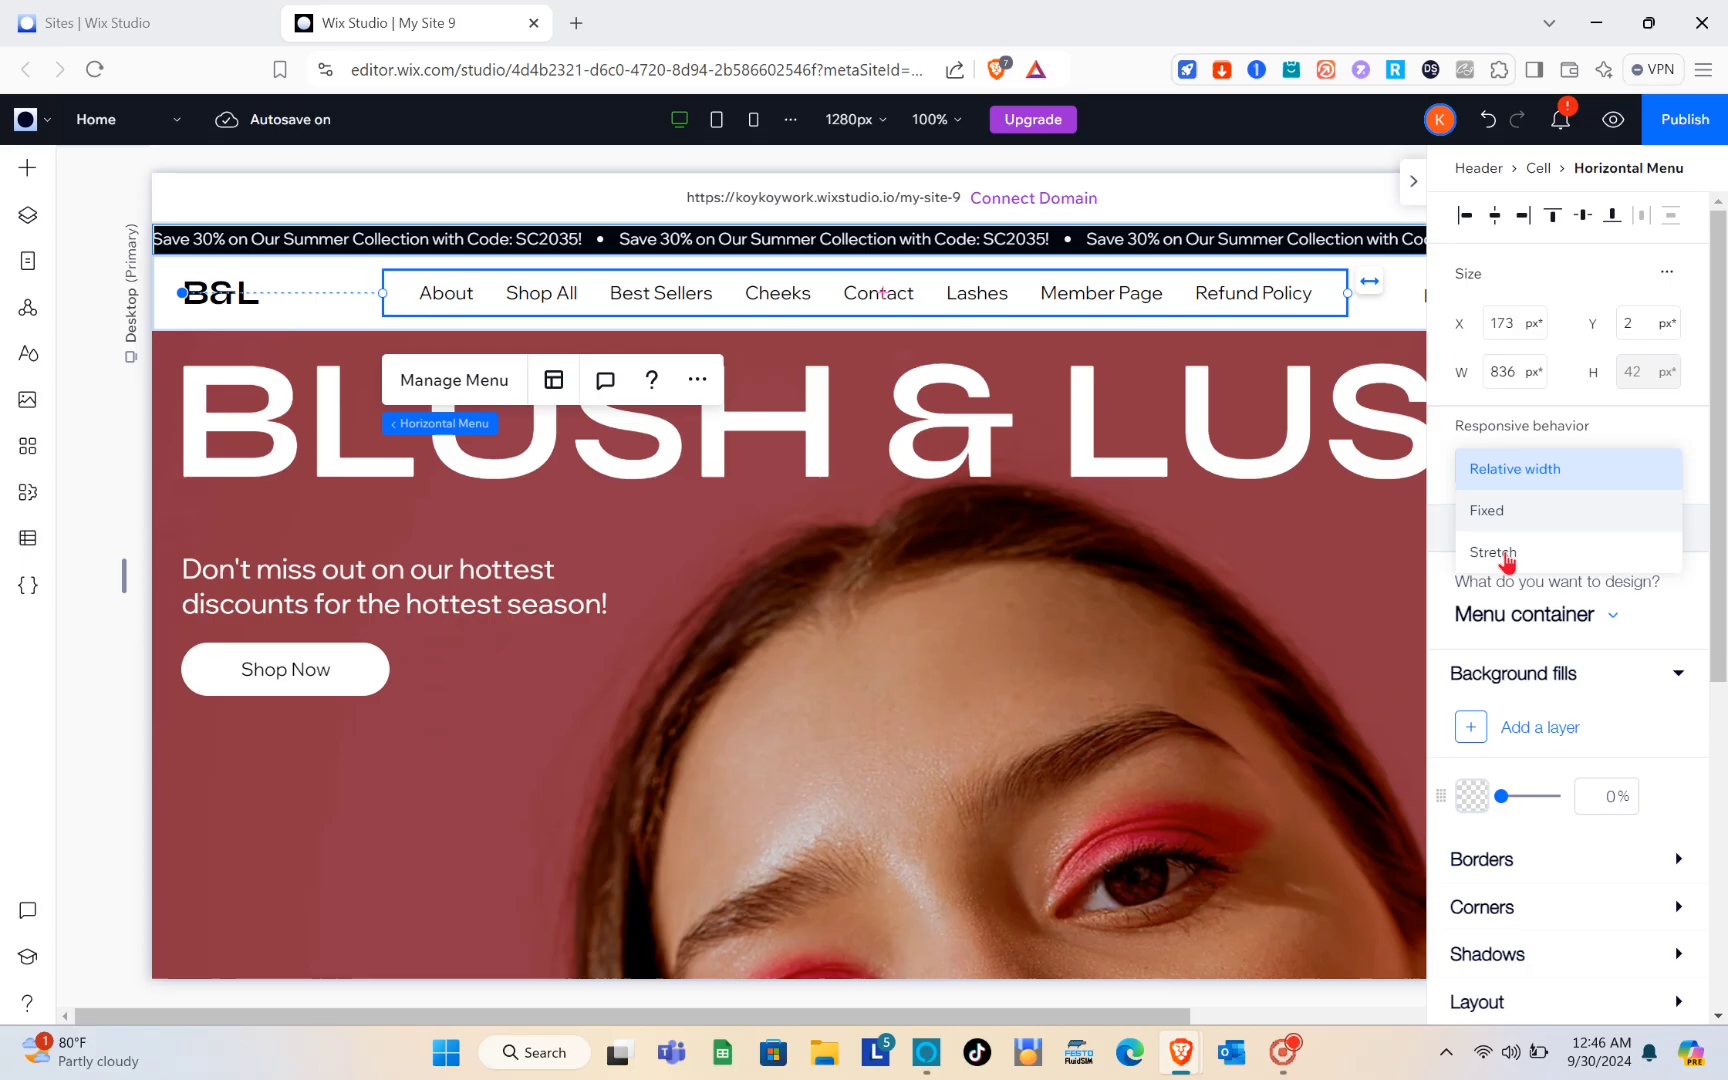
{"action": "left_click", "coordinate": [1535, 511]}
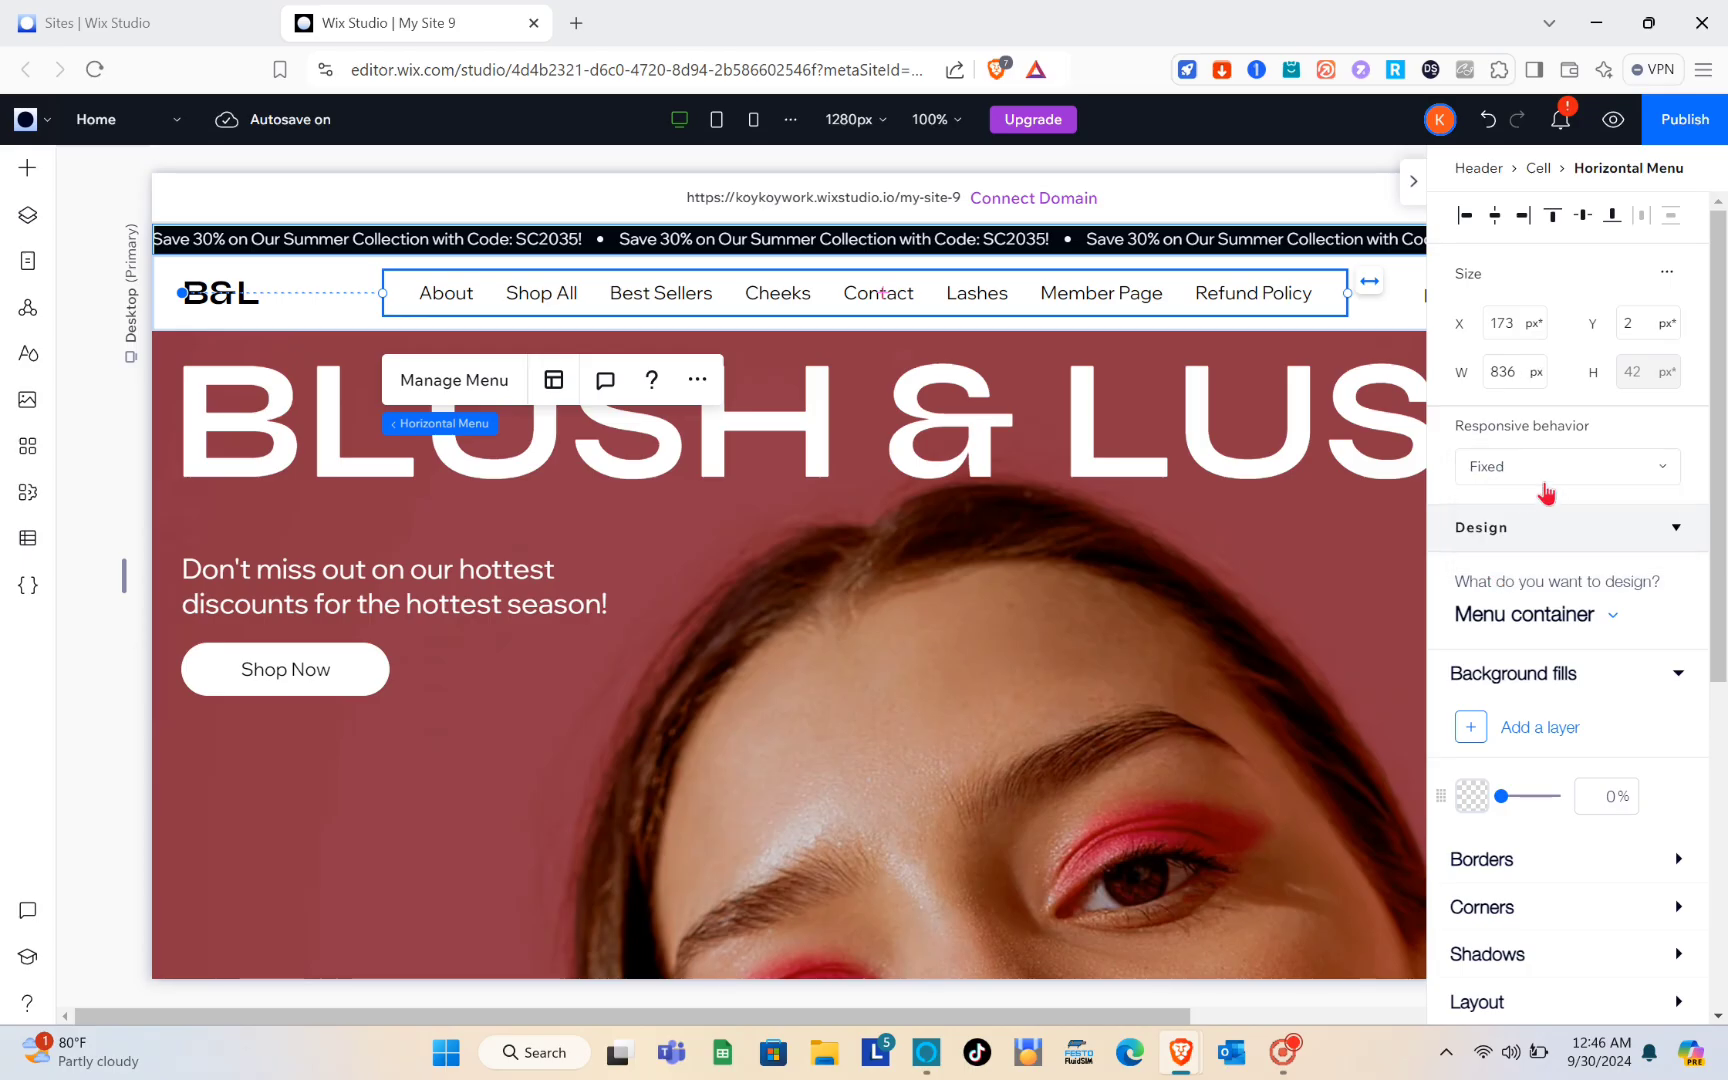
- Choose Menu items as the part to design and raise their regular-state background fill opacity to 46%
{"action": "scroll", "coordinate": [1553, 567], "scroll_direction": "down", "scroll_amount": 1}
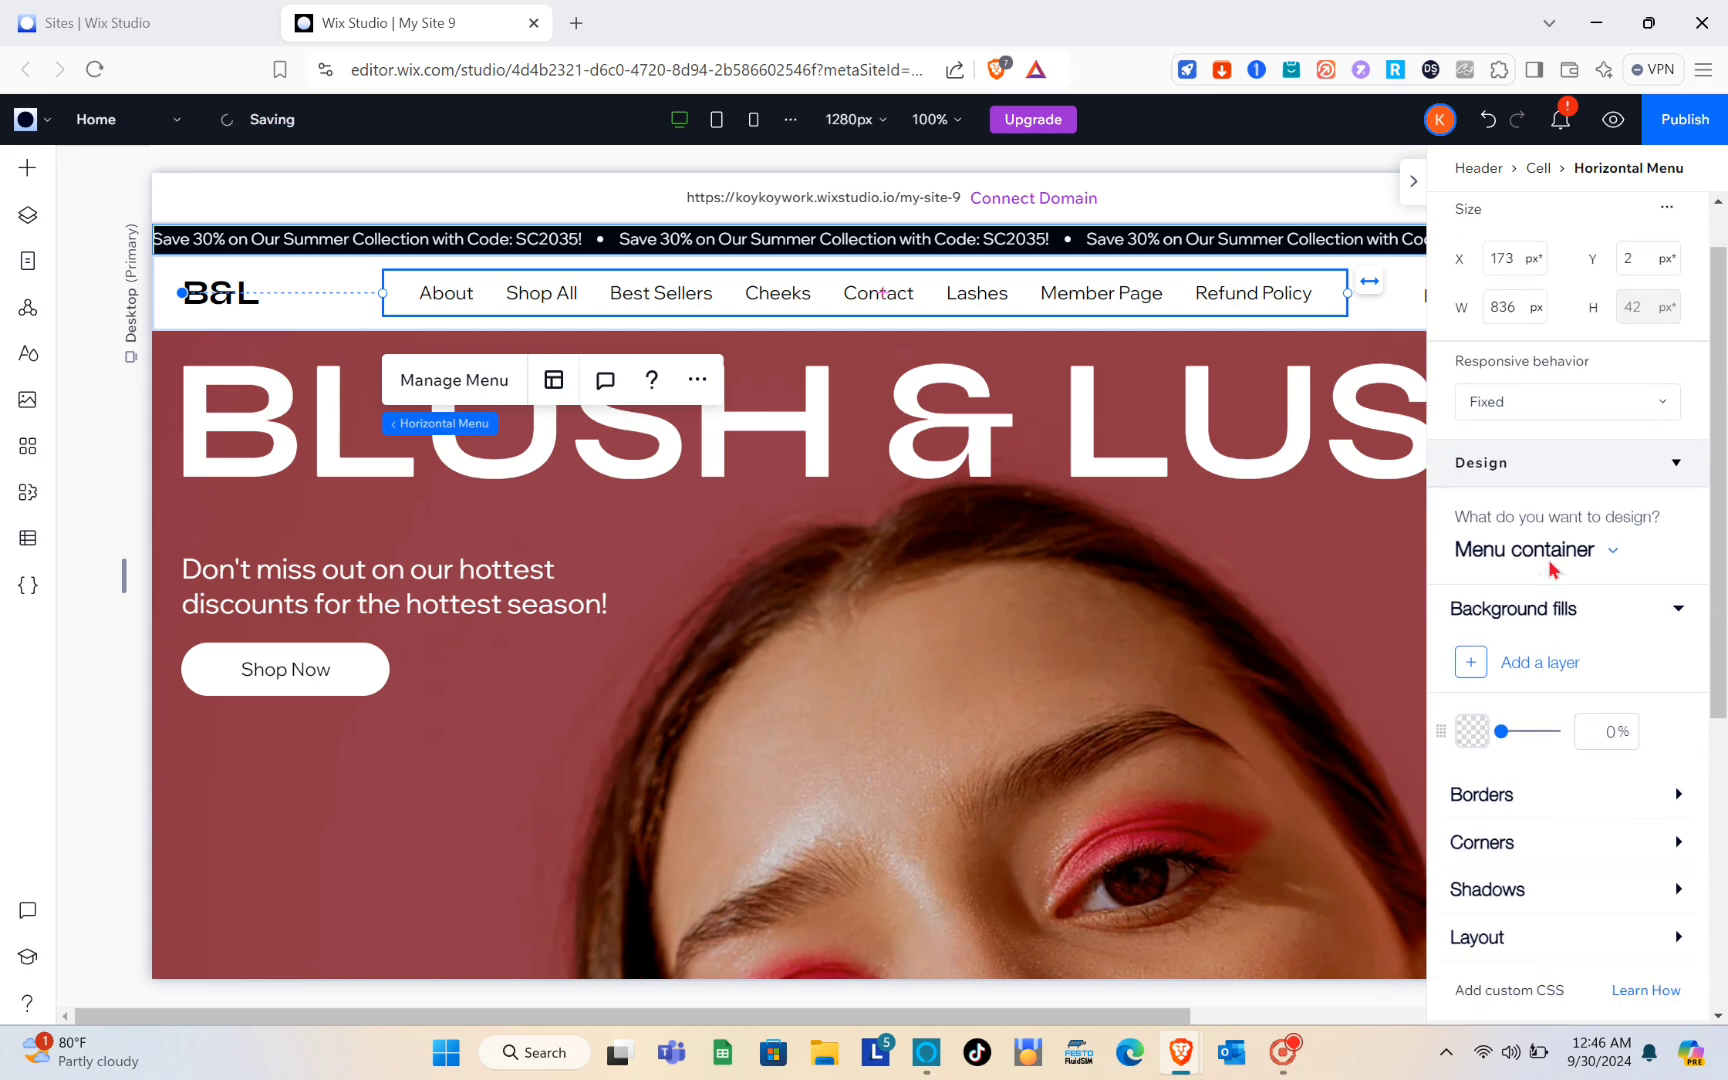
{"action": "scroll", "coordinate": [1553, 567], "scroll_direction": "down", "scroll_amount": 2}
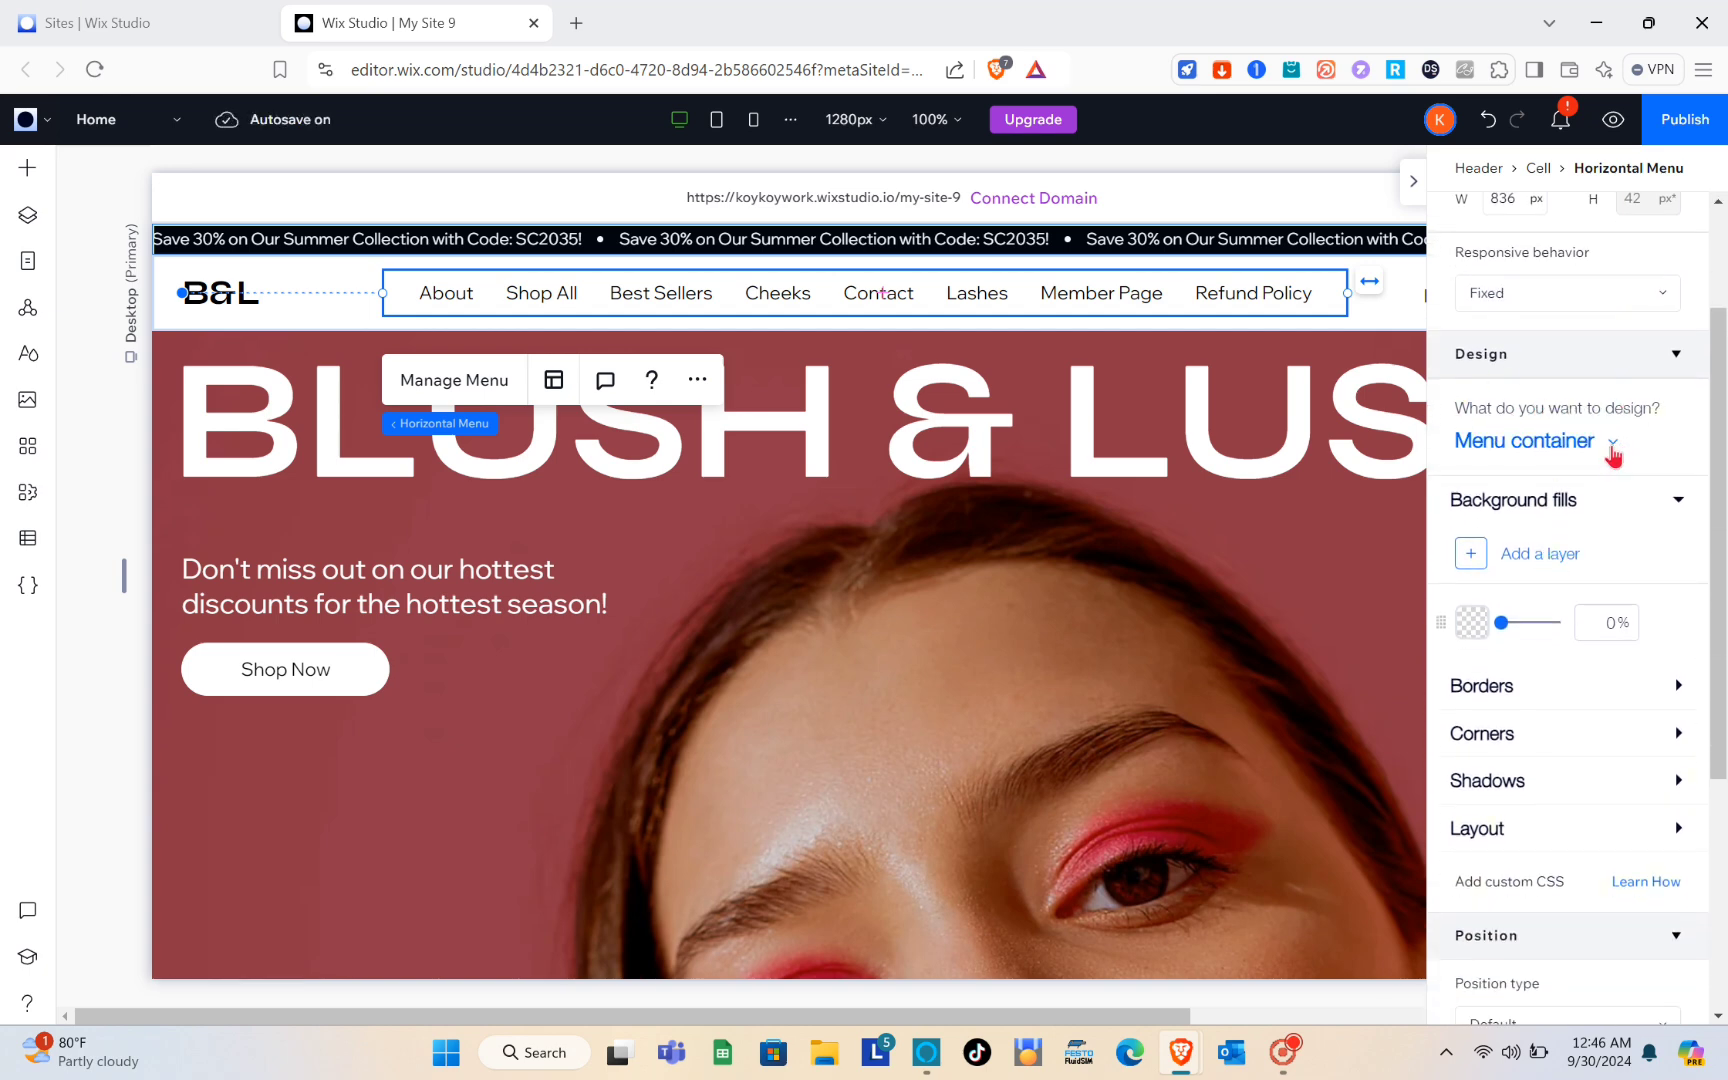
{"action": "left_click", "coordinate": [1612, 448]}
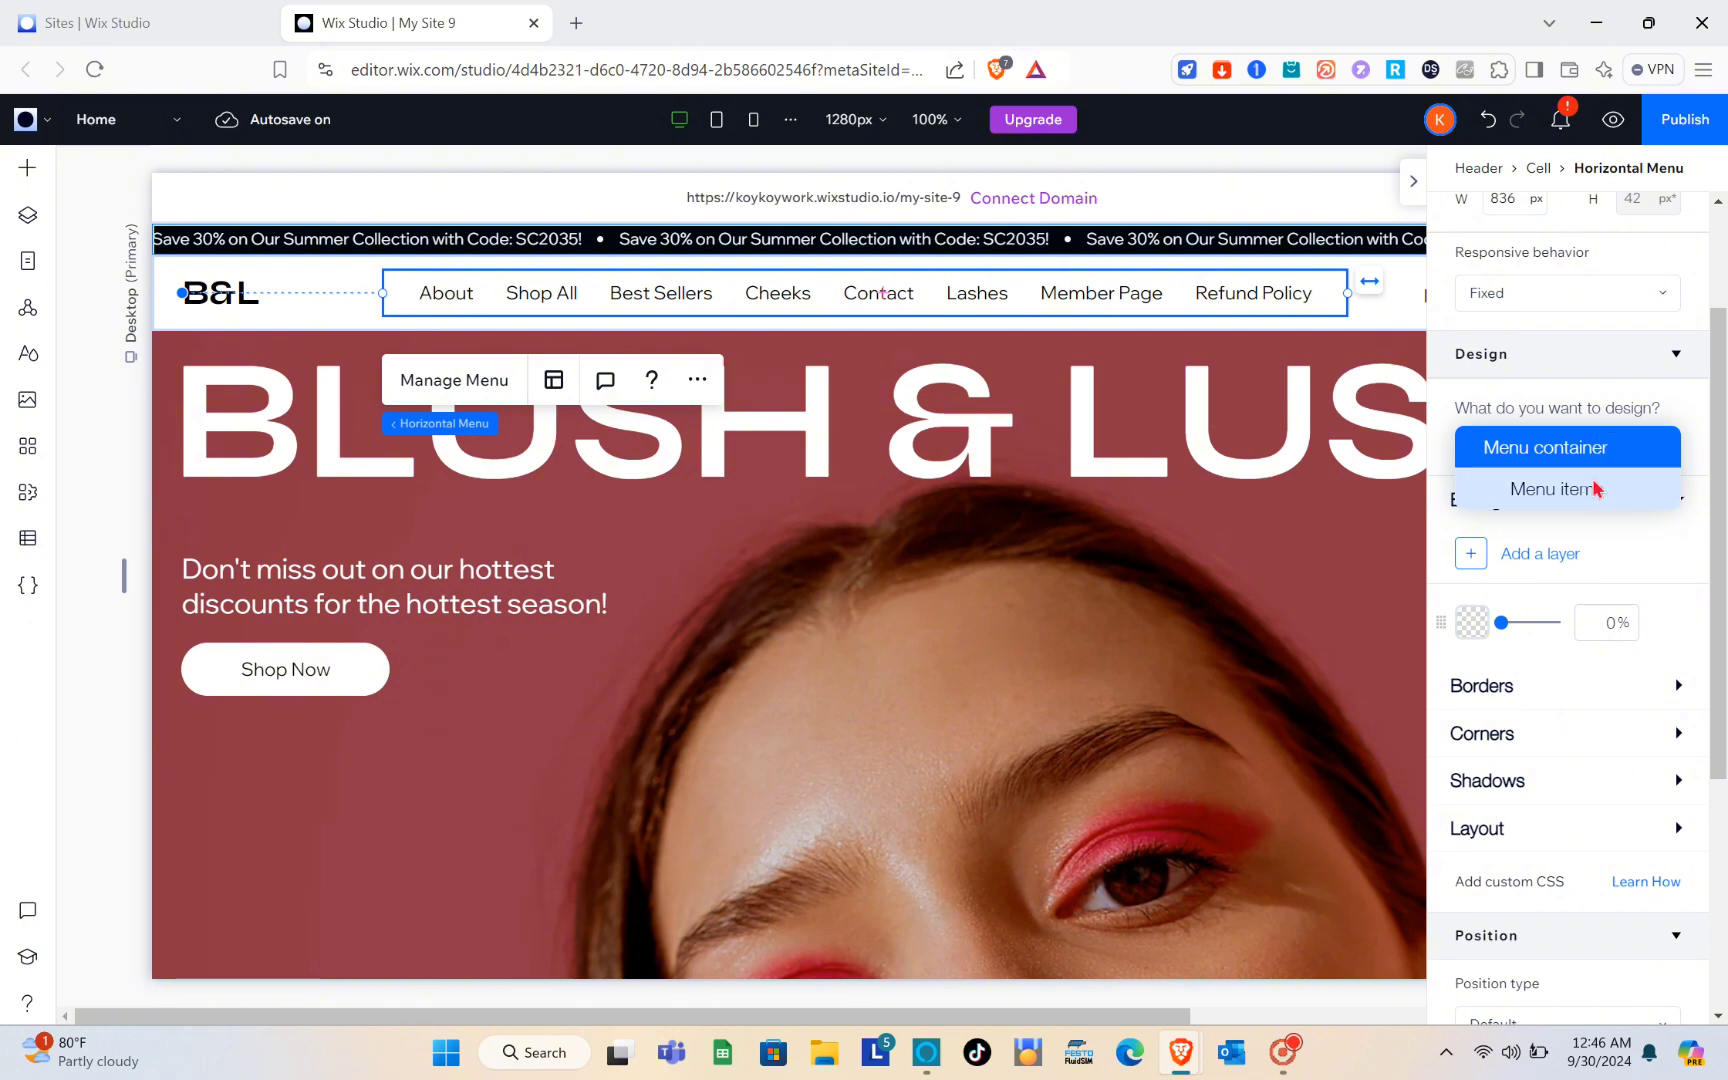
{"action": "left_click", "coordinate": [1597, 489]}
{"action": "scroll", "coordinate": [1562, 525], "scroll_direction": "down", "scroll_amount": 1}
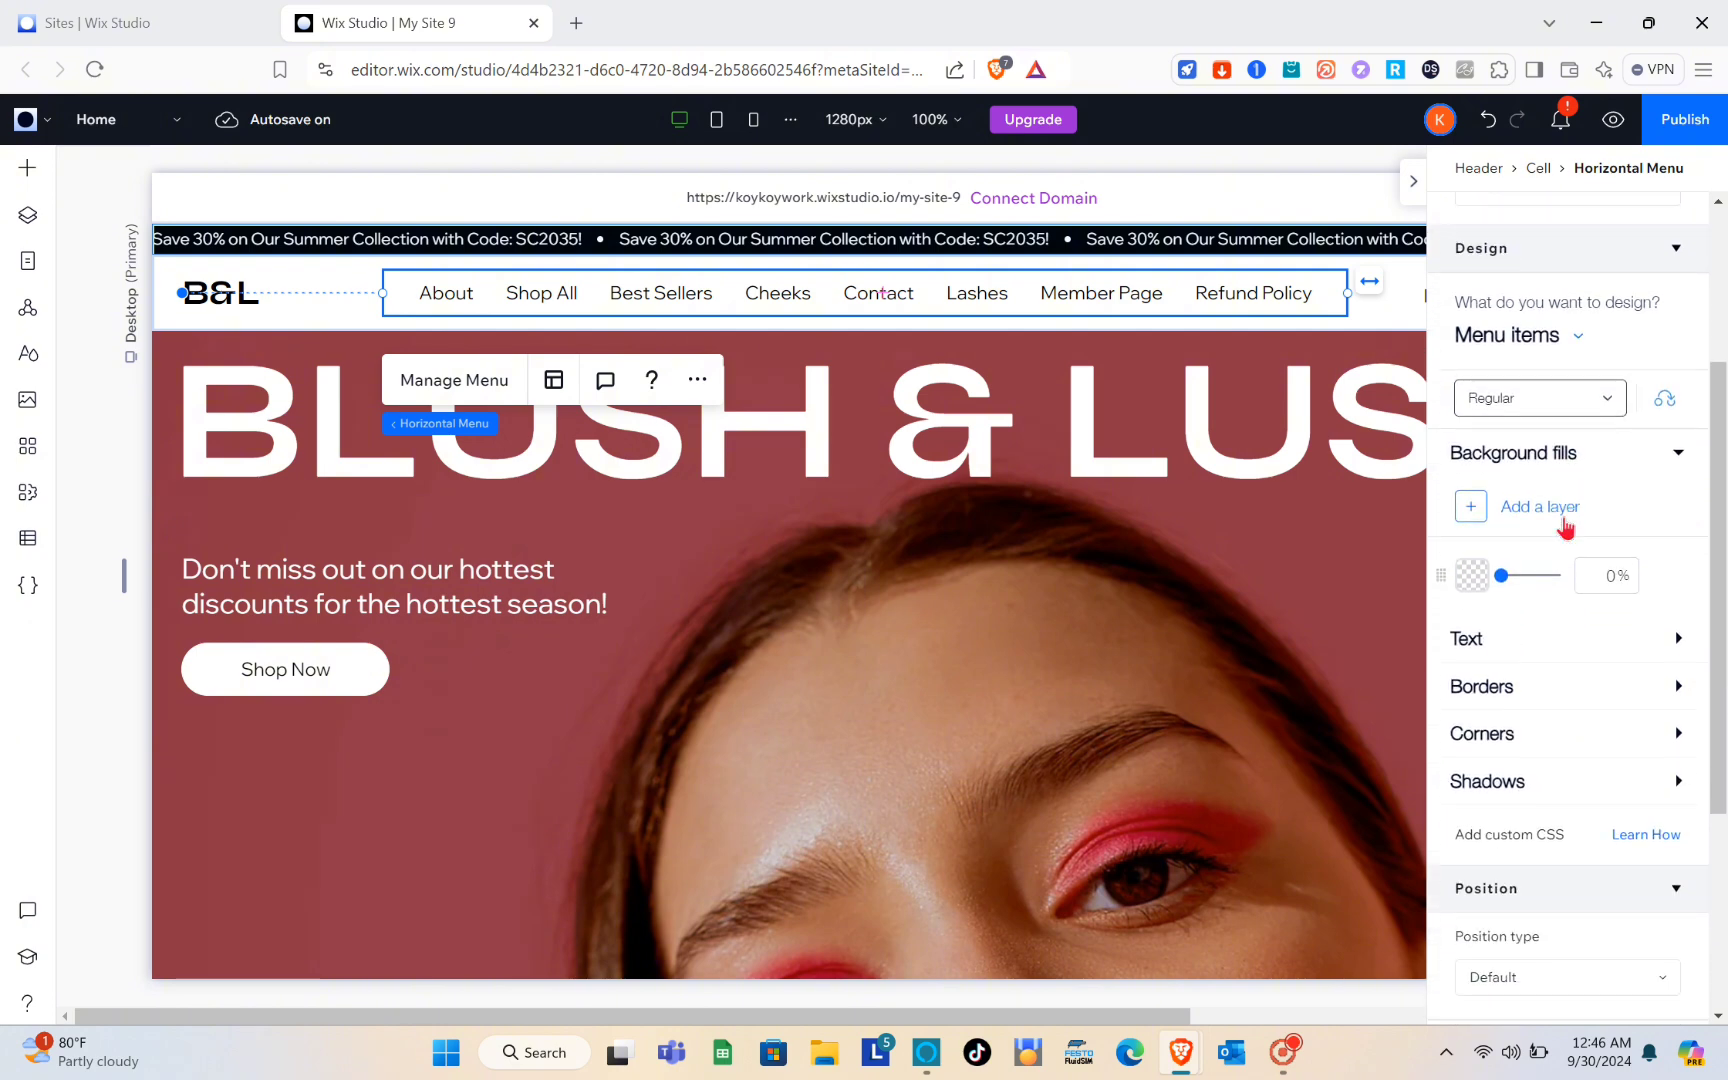
{"action": "scroll", "coordinate": [1530, 497], "scroll_direction": "down", "scroll_amount": 1}
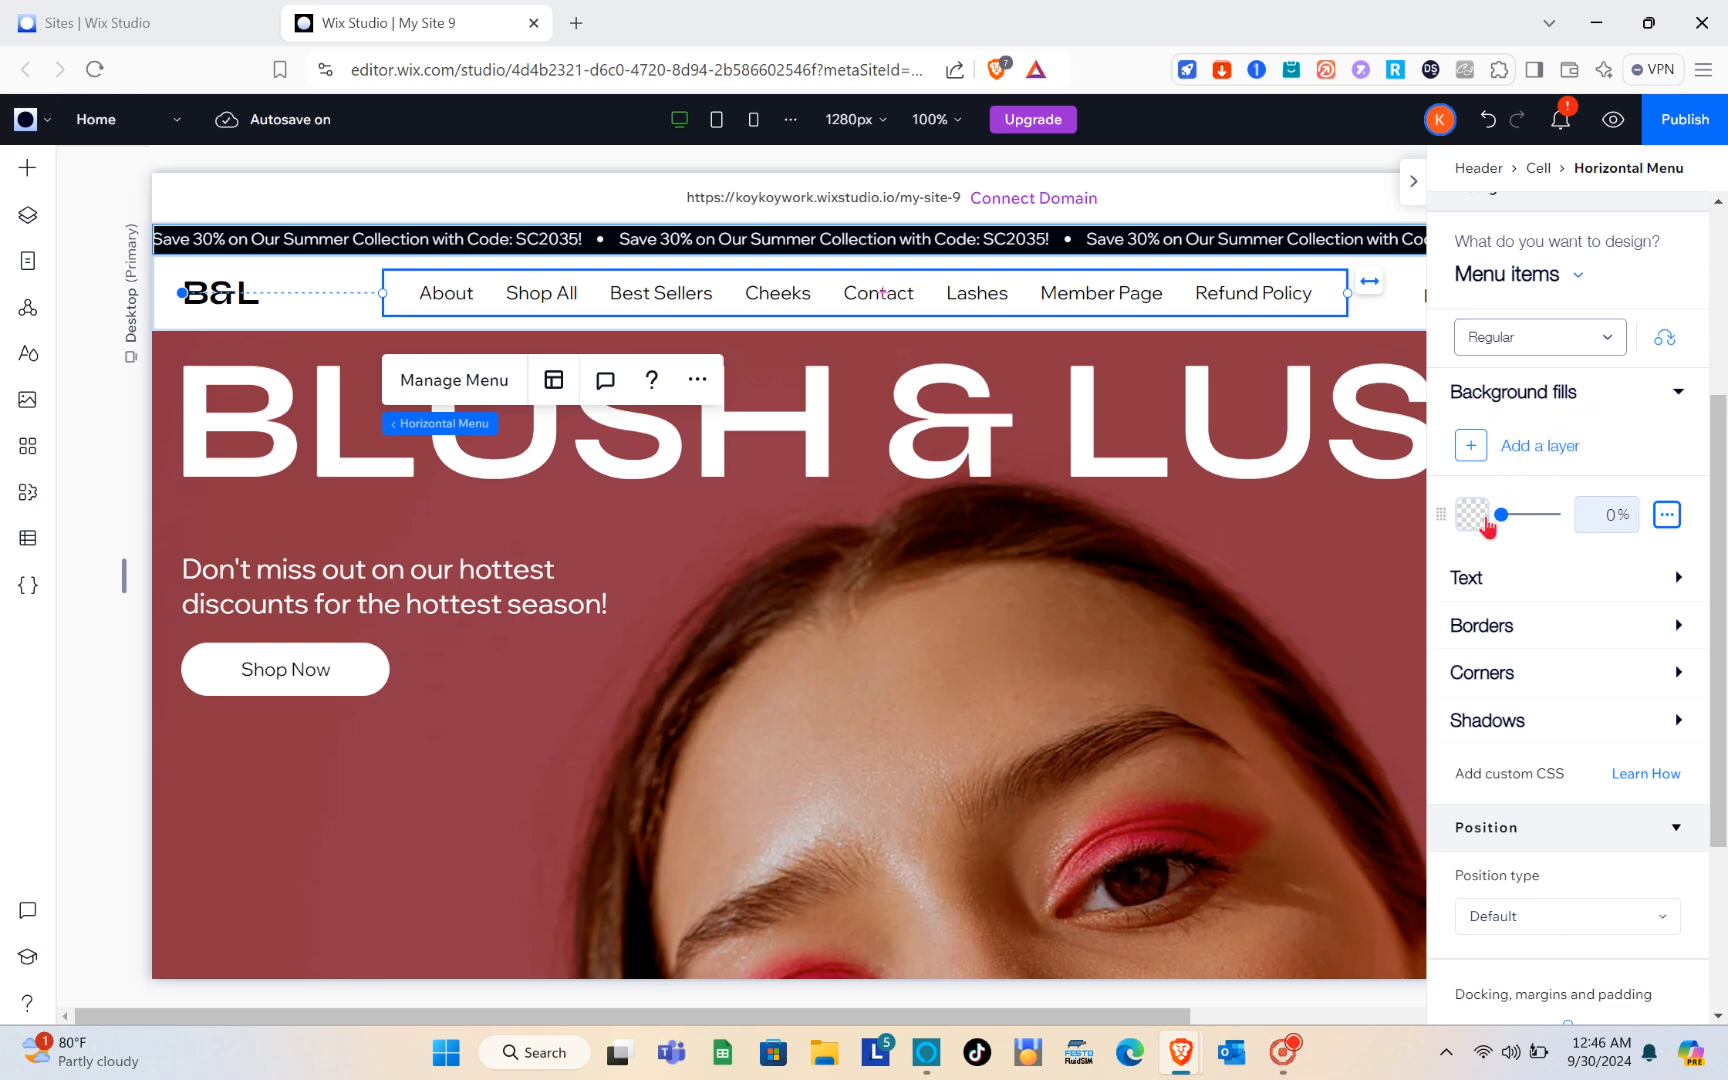
{"action": "left_click_drag", "start_coordinate": [1501, 514], "coordinate": [1527, 515]}
- Open the fill picker for the menu items' background and look through the theme and custom colors
{"action": "left_click", "coordinate": [1474, 516]}
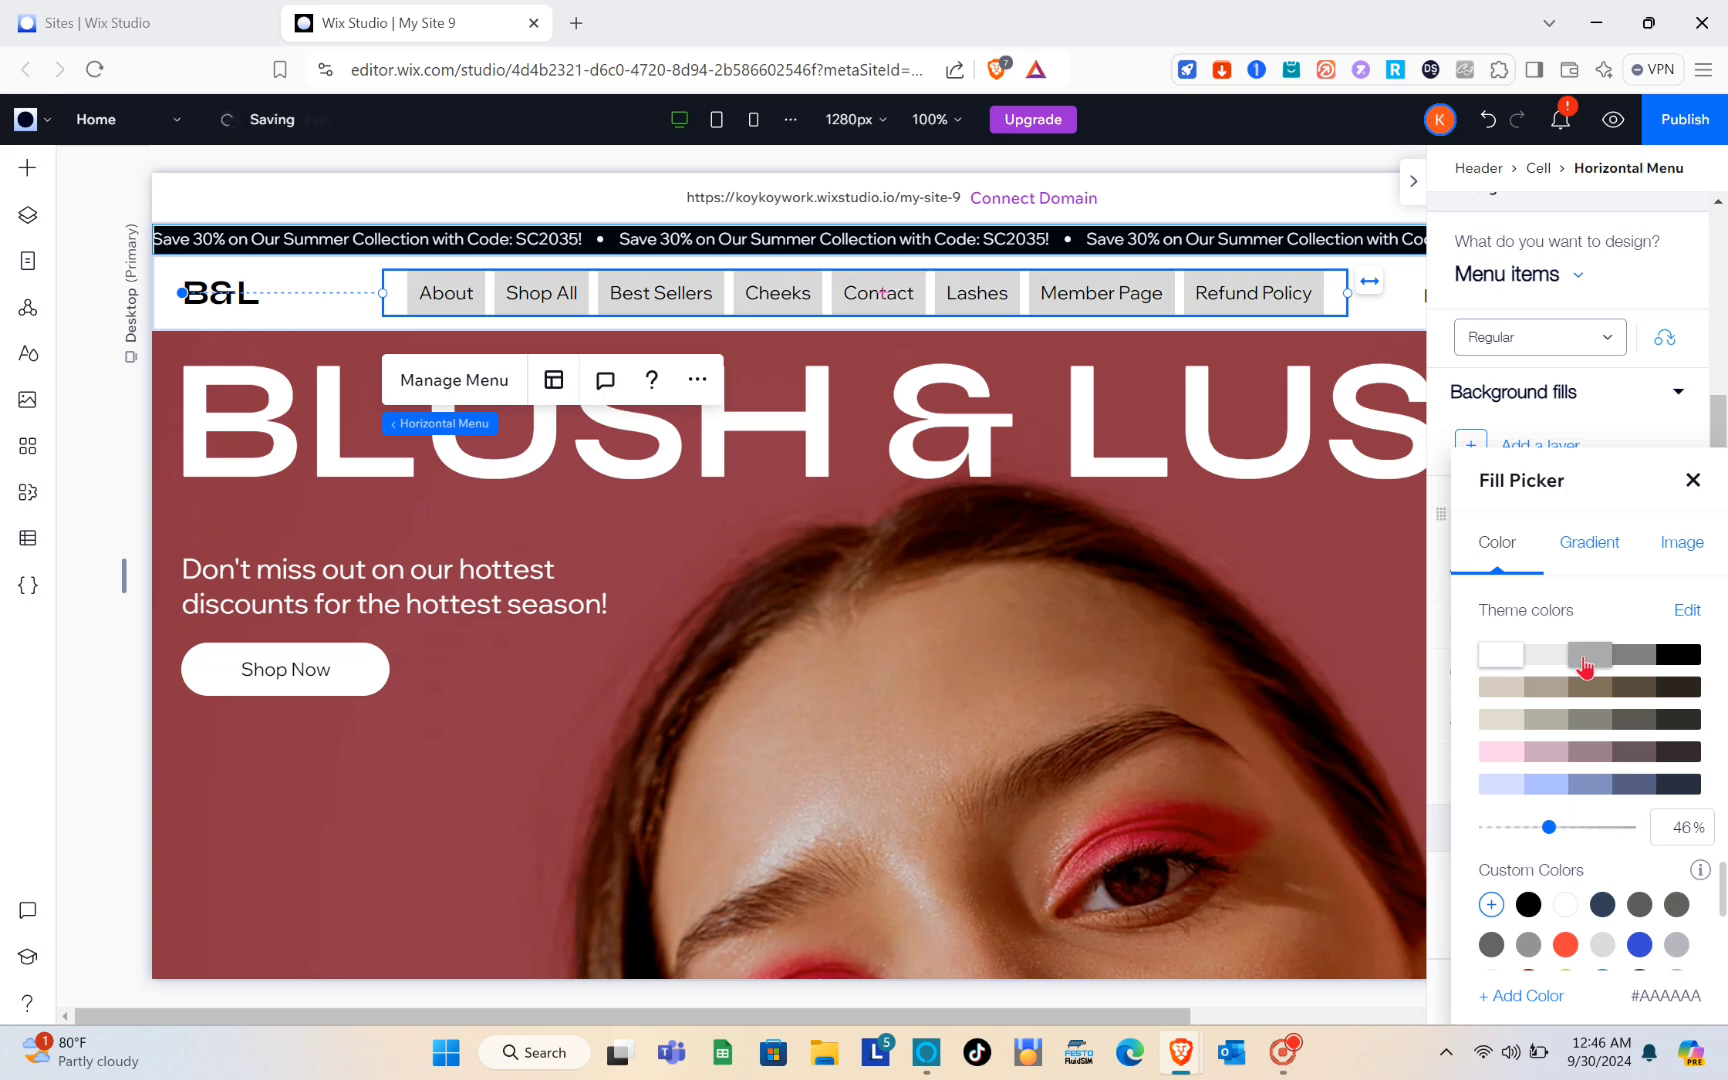
{"action": "left_click", "coordinate": [1550, 720]}
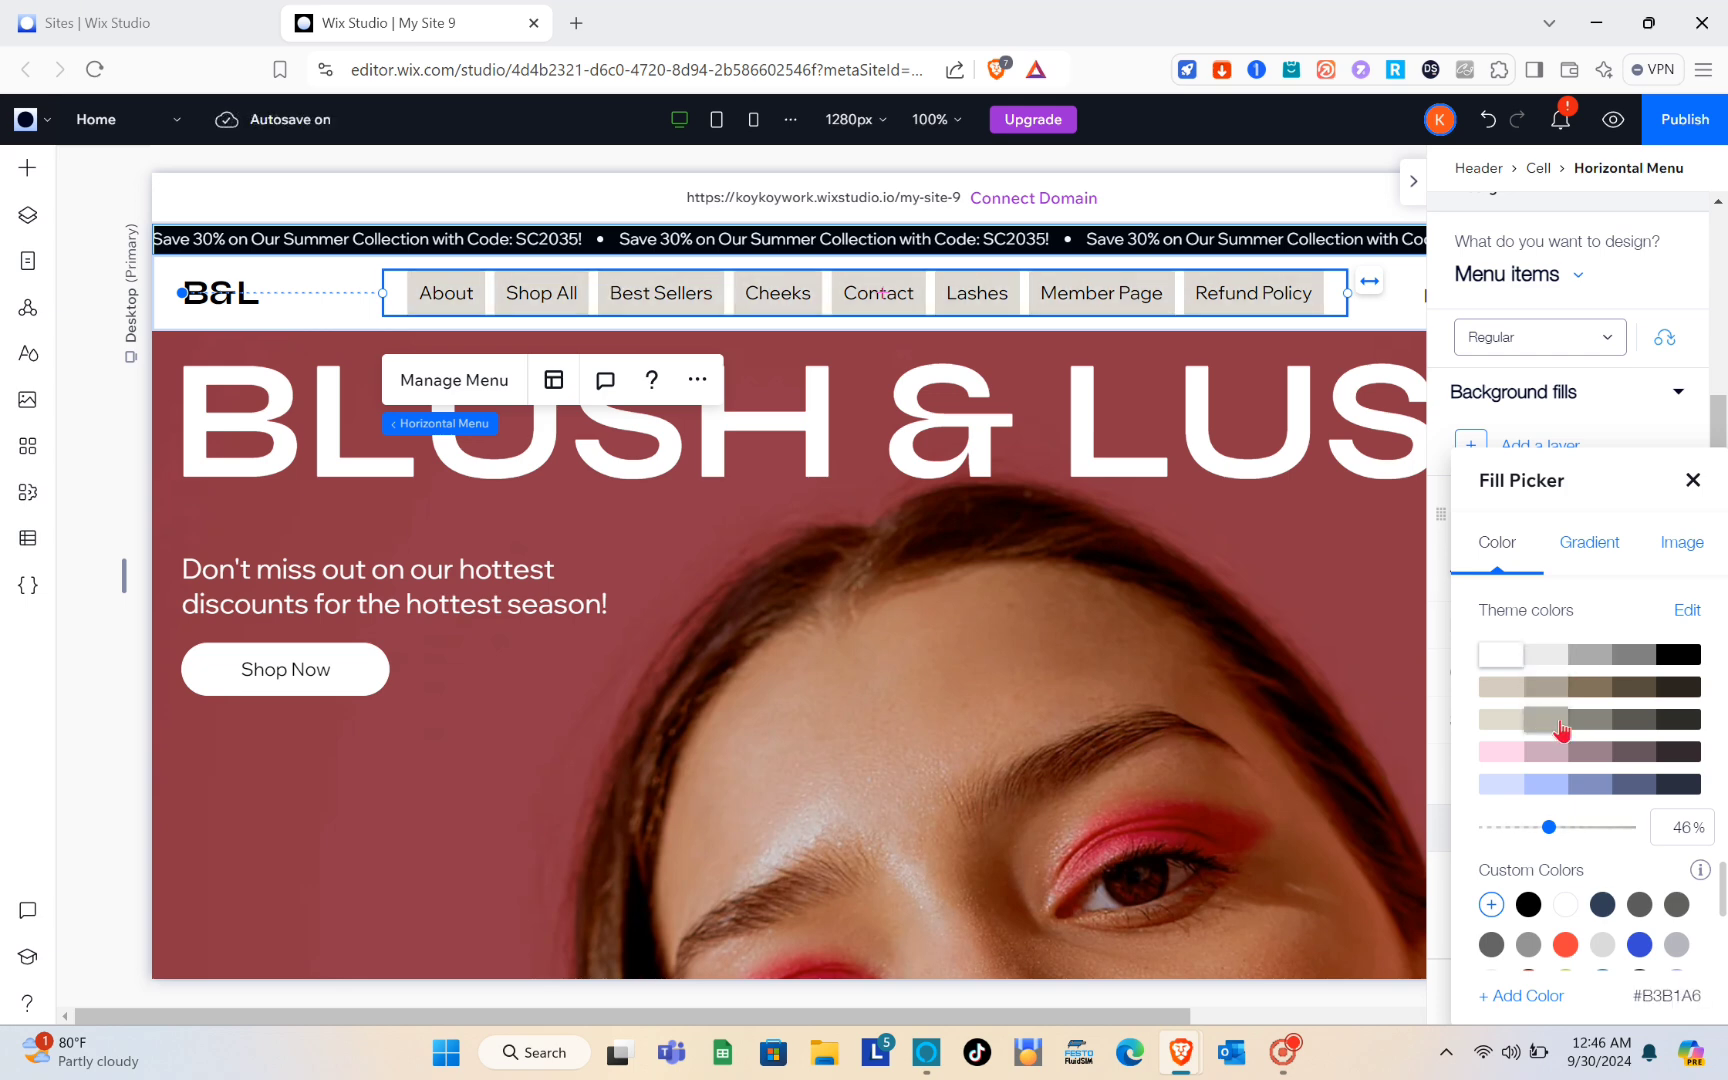
{"action": "scroll", "coordinate": [1568, 872], "scroll_direction": "down", "scroll_amount": 2}
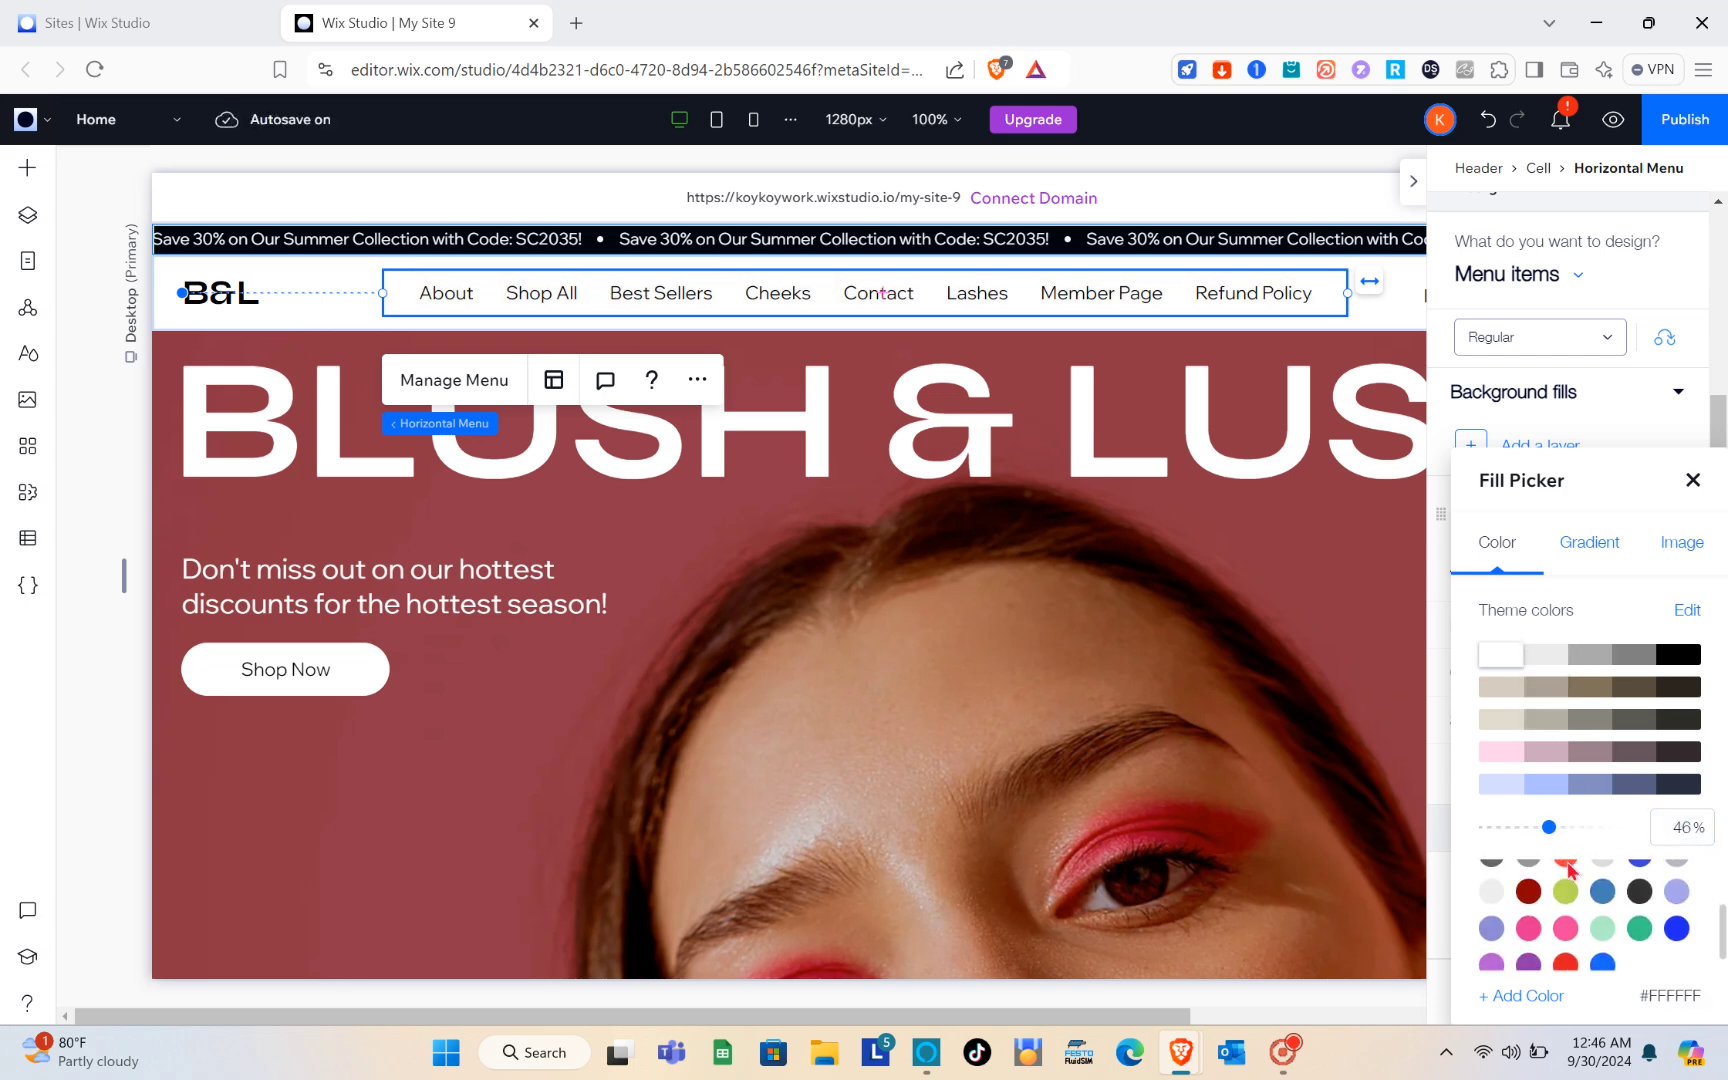
{"action": "scroll", "coordinate": [1513, 945], "scroll_direction": "up", "scroll_amount": 2}
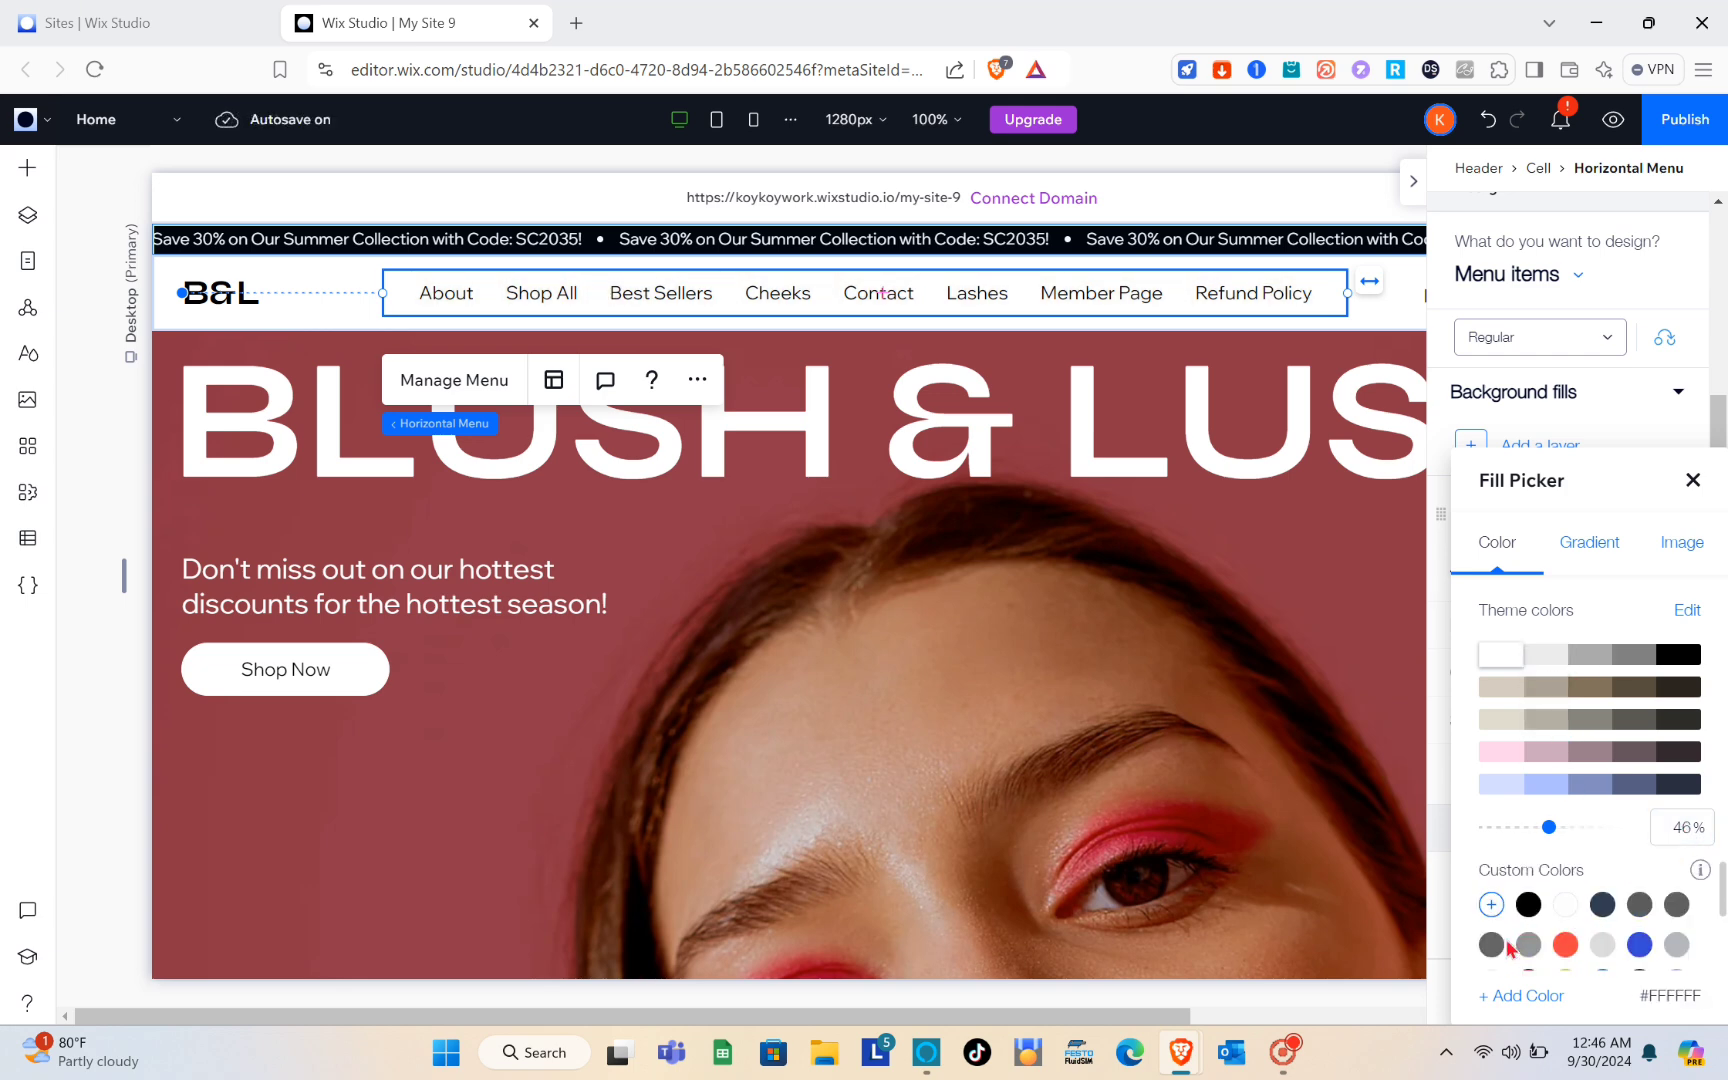
- Mix a yellow custom color, D8DC4C, add it as the menu items' background fill, and close the fill picker
{"action": "left_click", "coordinate": [1510, 1000]}
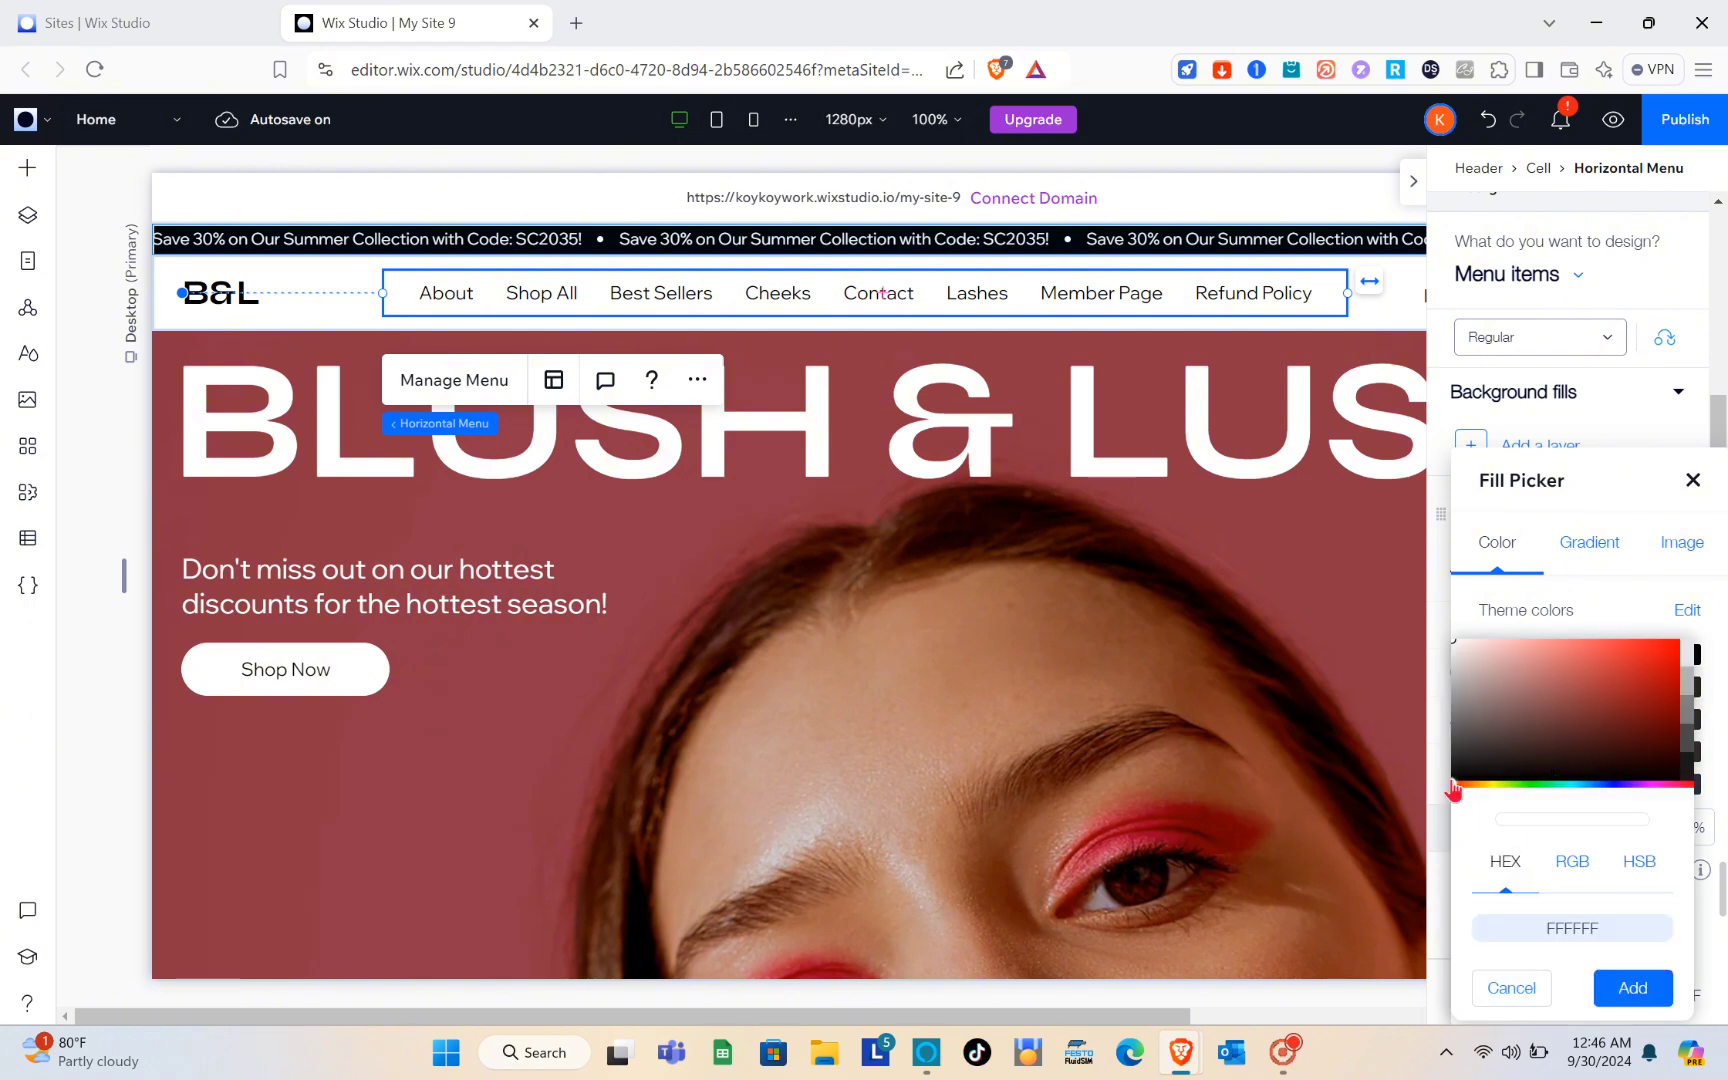
{"action": "left_click", "coordinate": [1567, 679]}
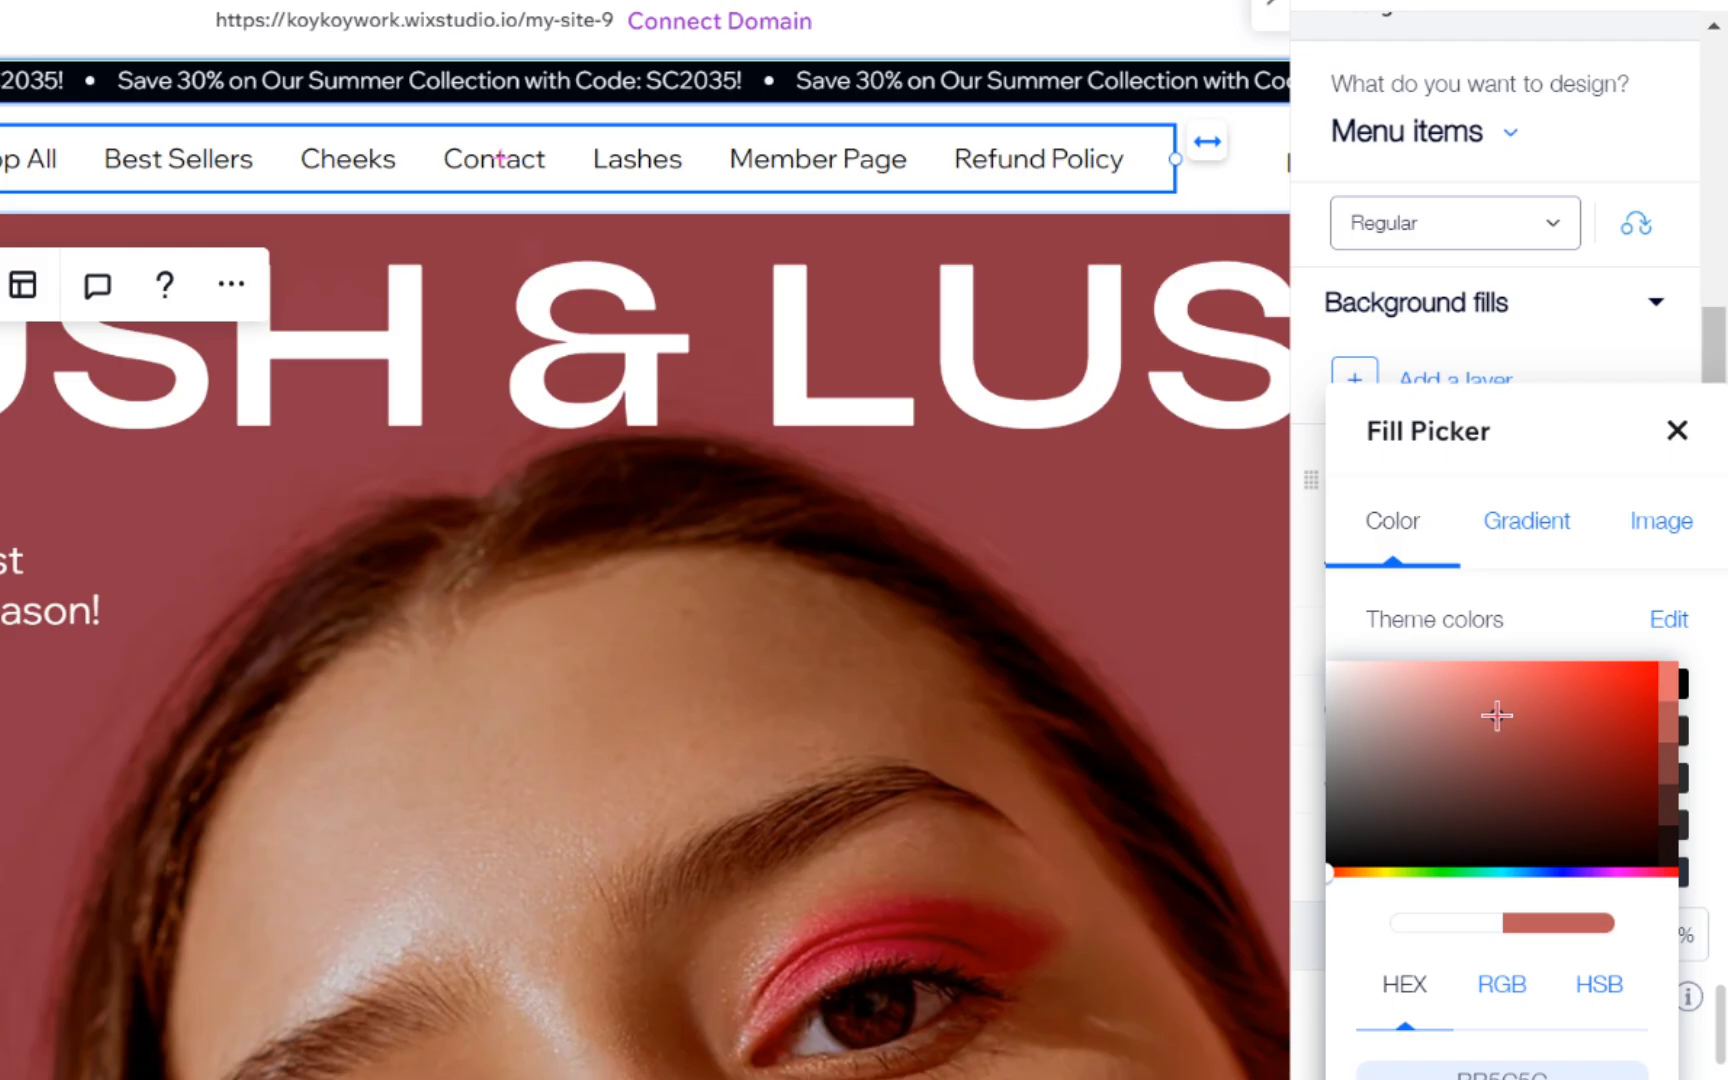
{"action": "left_click", "coordinate": [1581, 692]}
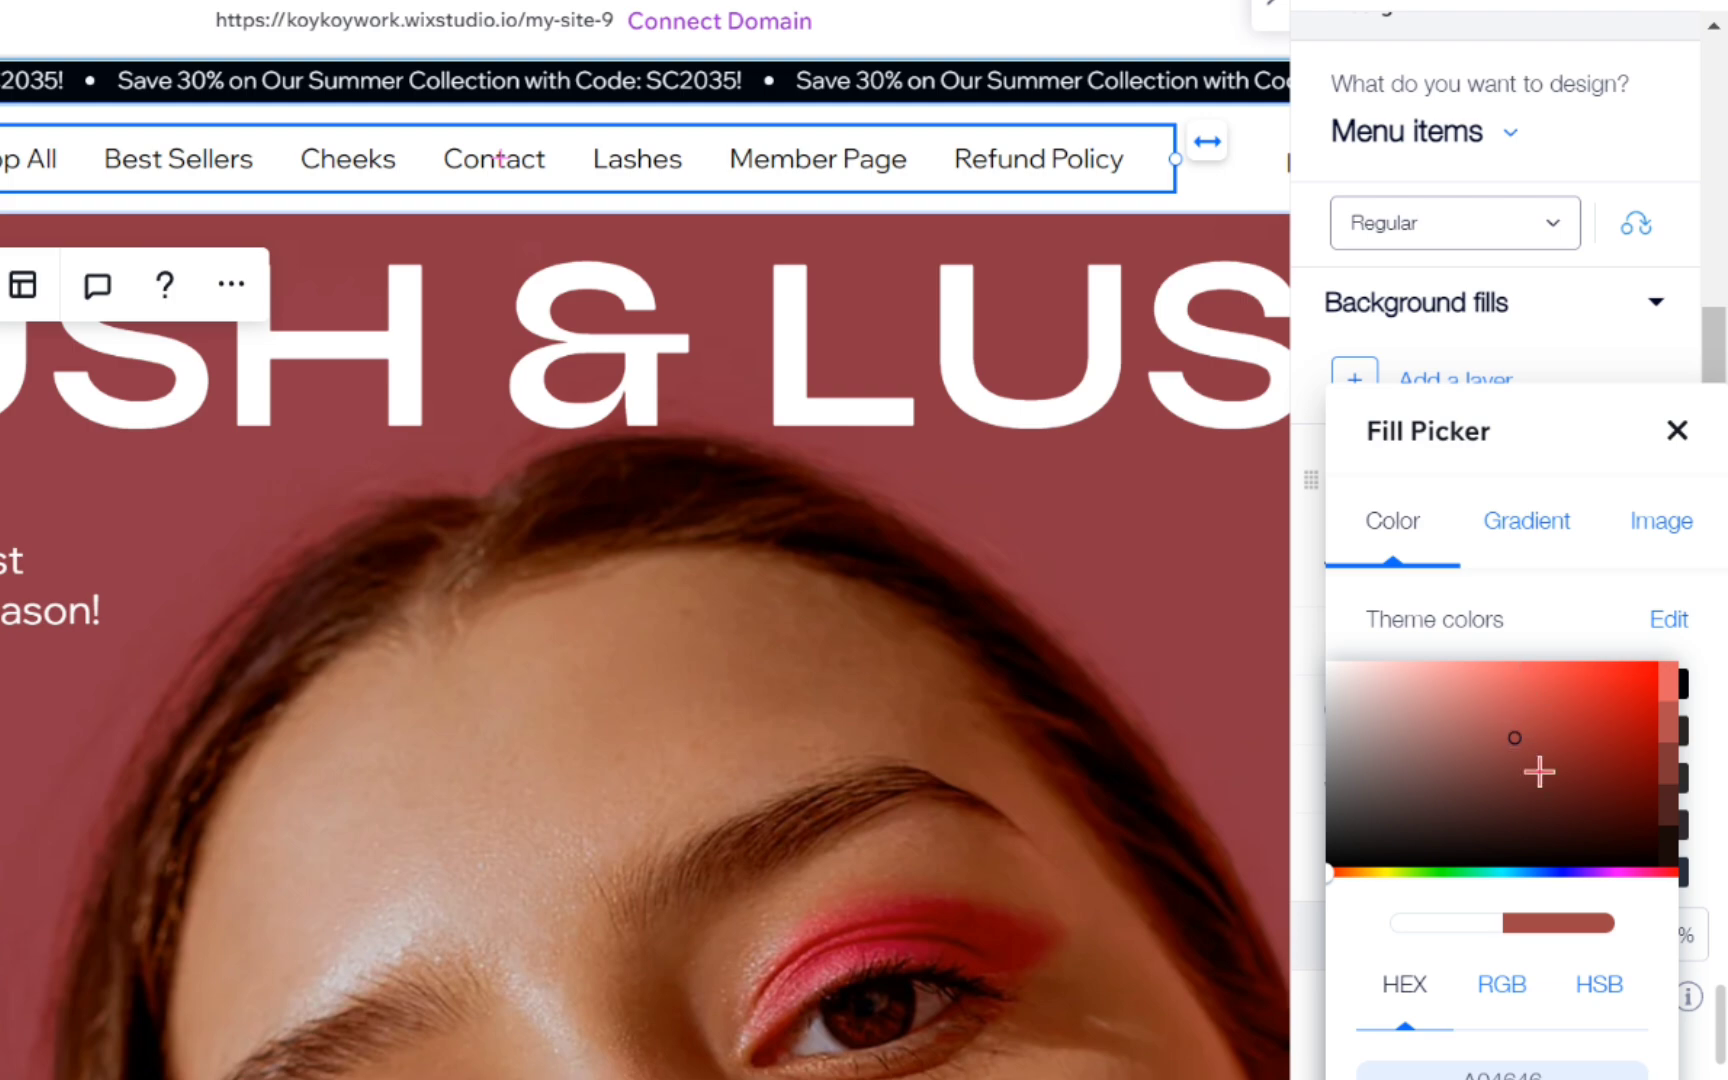
{"action": "left_click", "coordinate": [1383, 793]}
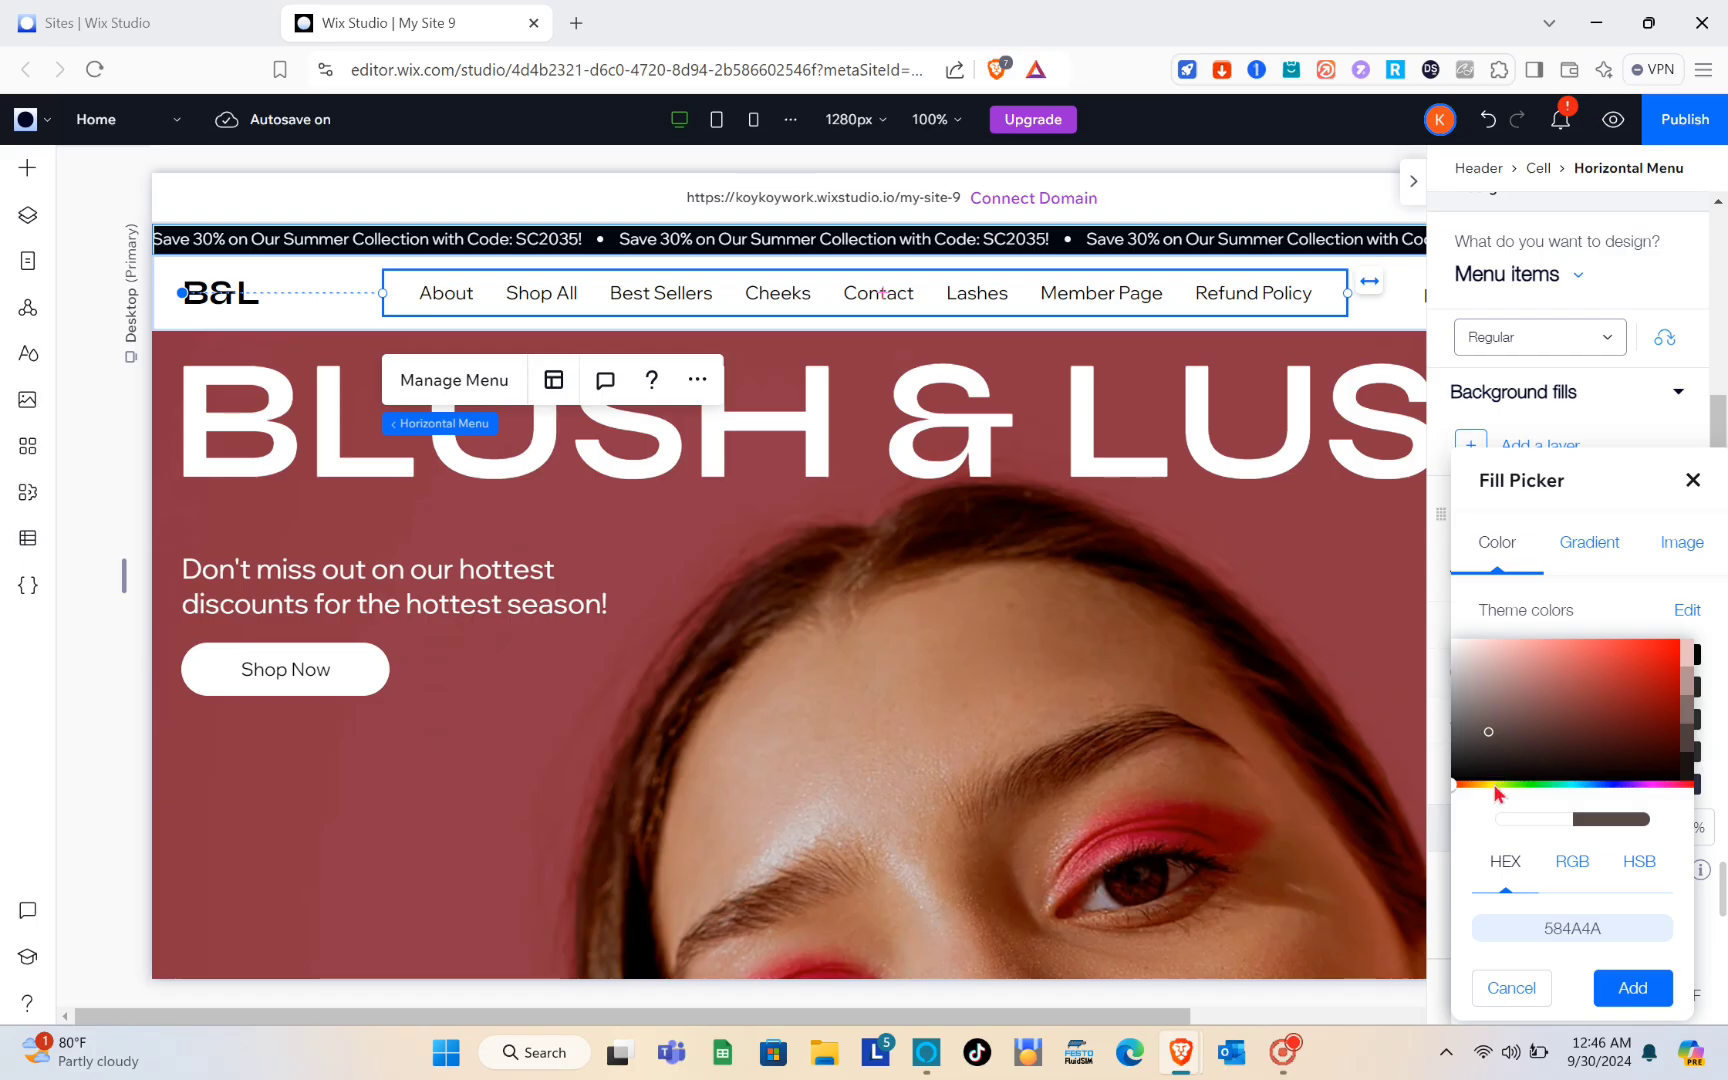
{"action": "left_click", "coordinate": [1493, 783]}
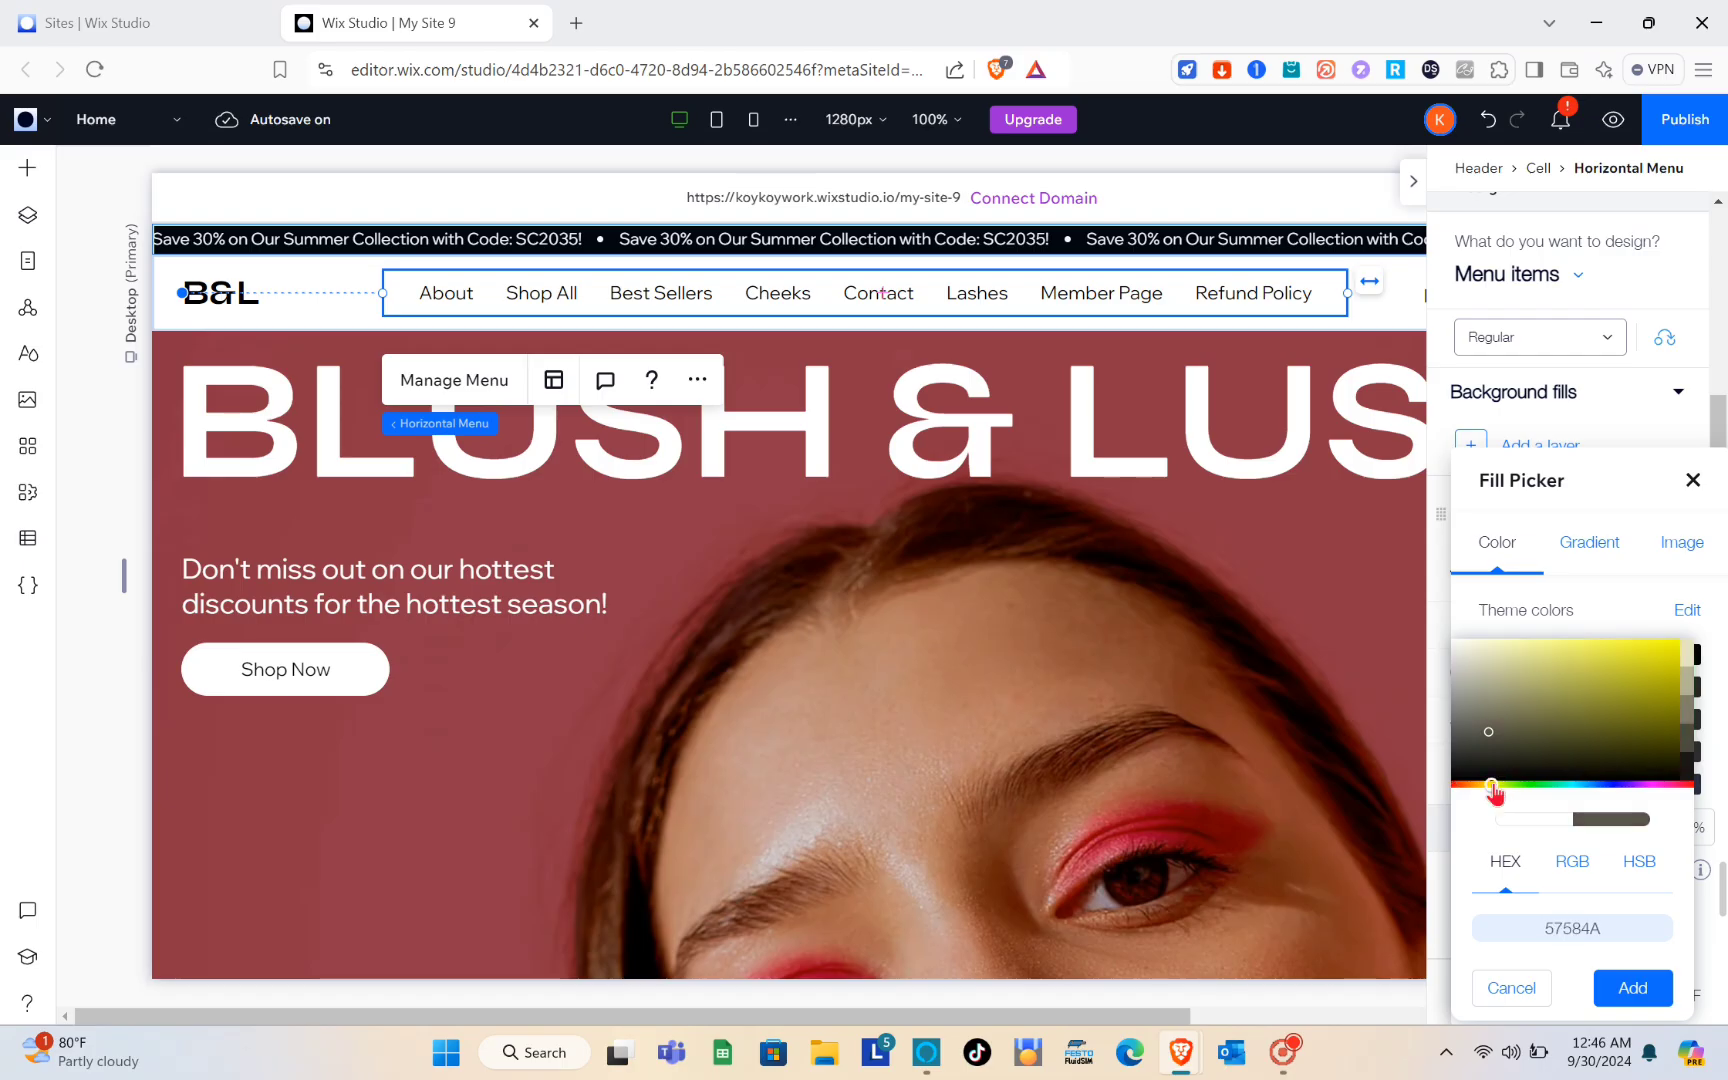
{"action": "left_click", "coordinate": [1563, 686]}
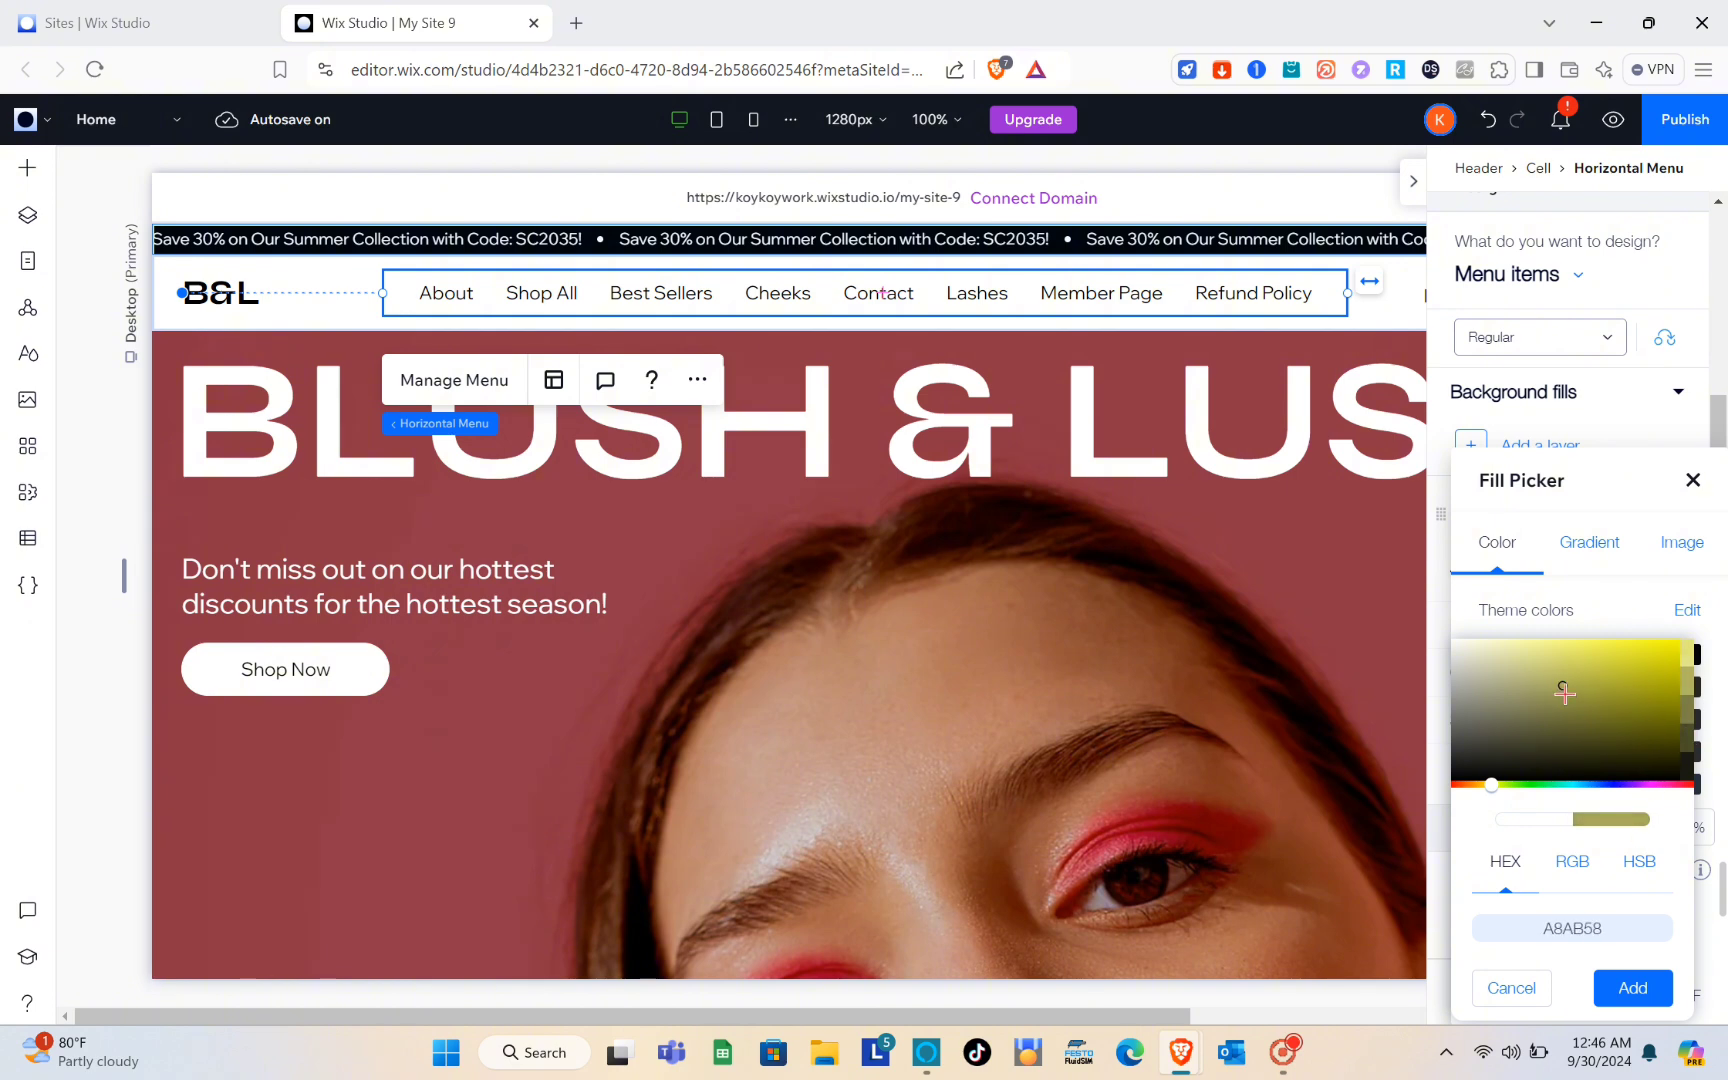
{"action": "left_click_drag", "start_coordinate": [1562, 689], "coordinate": [1602, 657]}
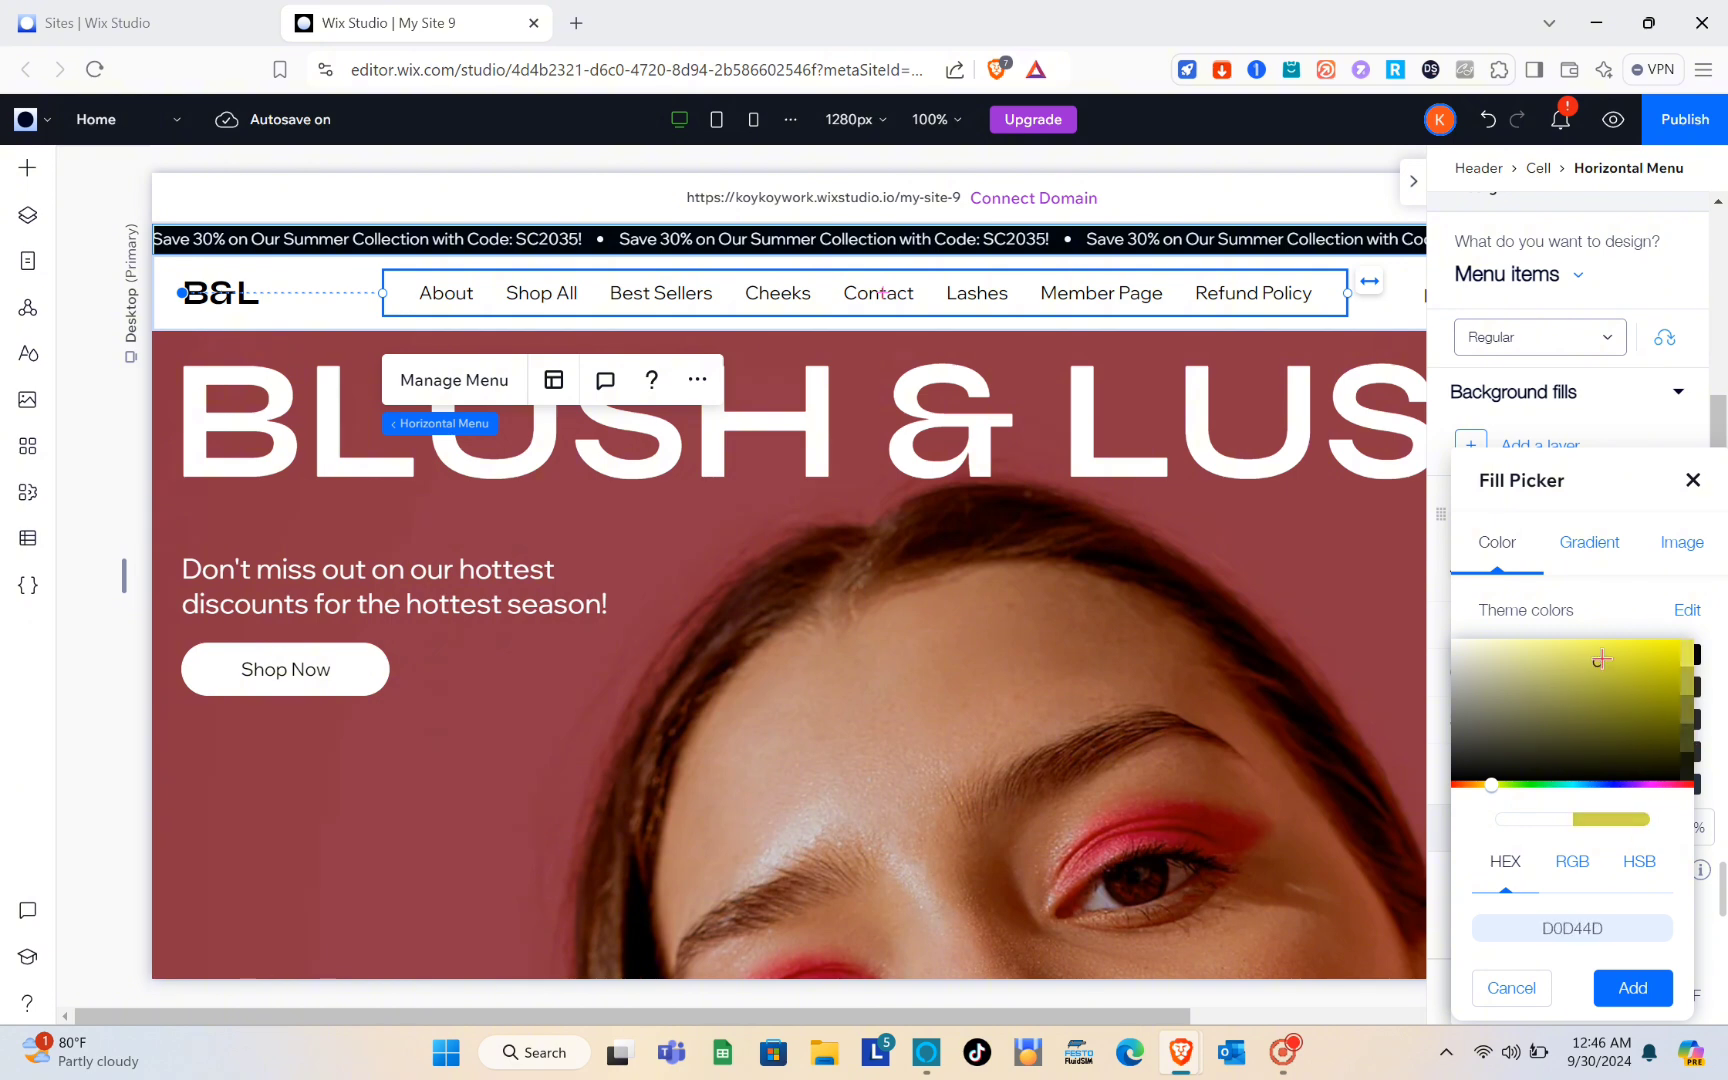
{"action": "left_click", "coordinate": [1635, 987]}
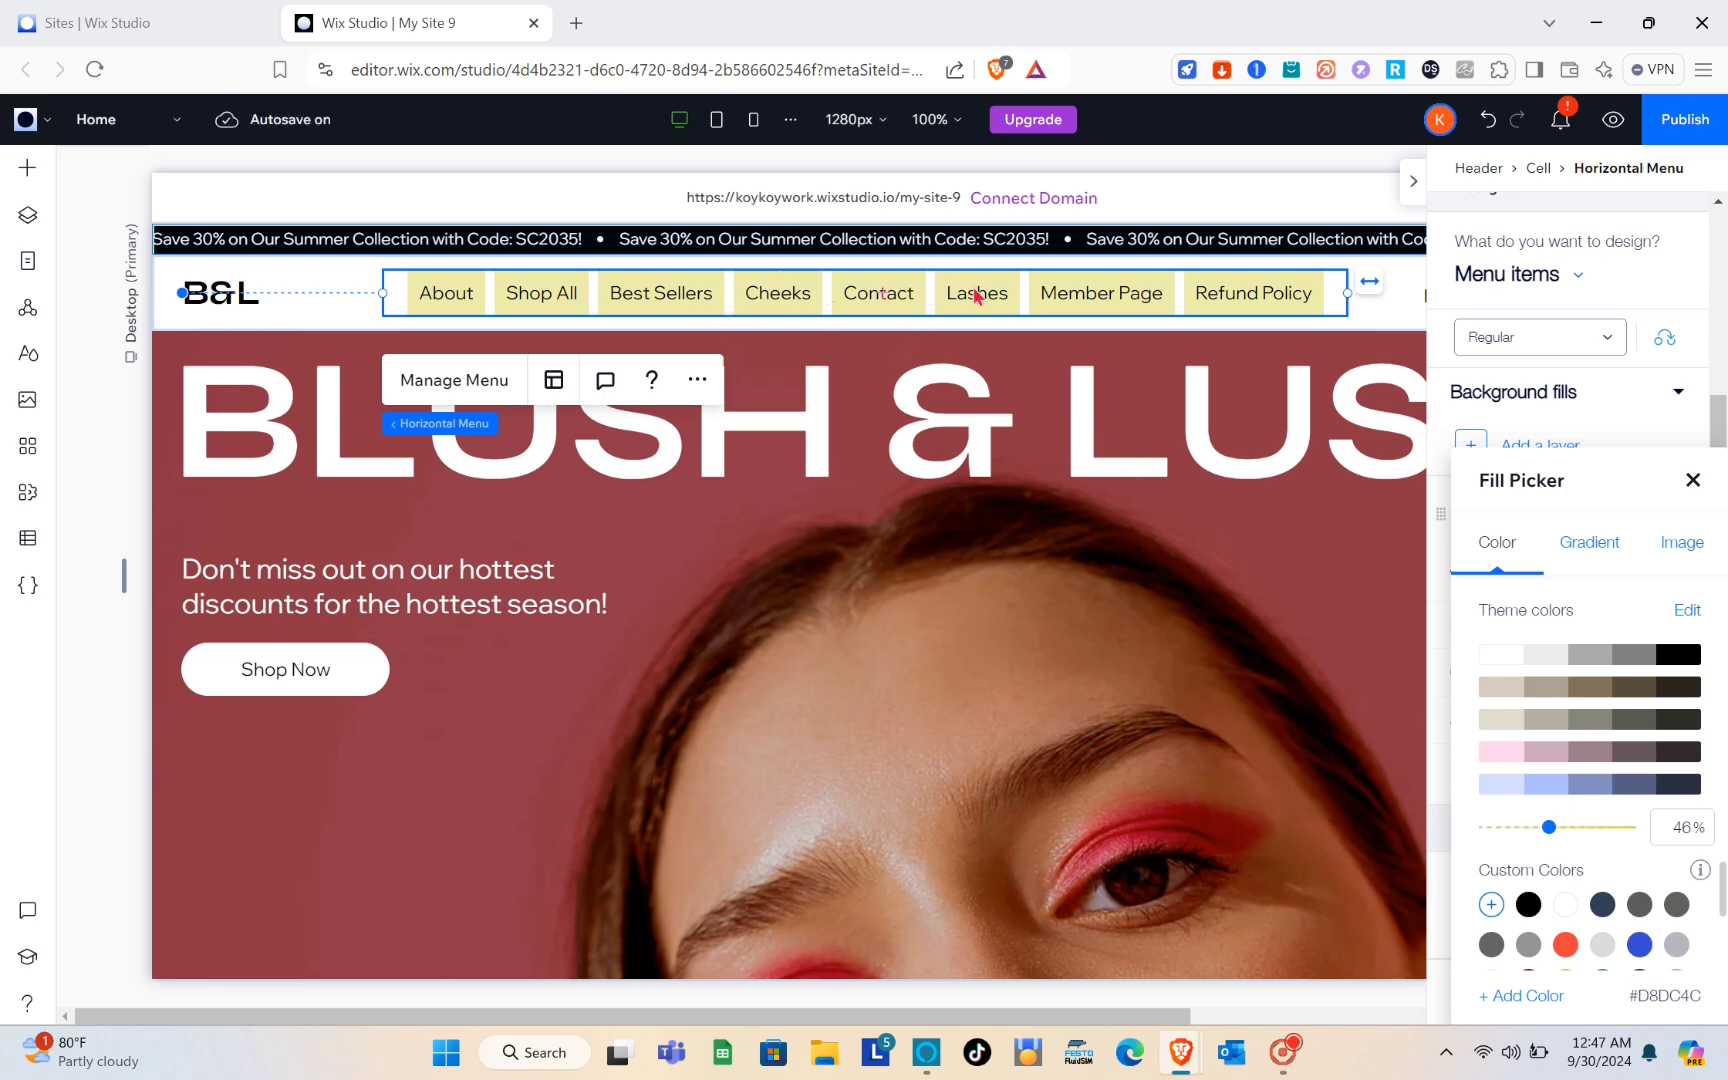
{"action": "left_click", "coordinate": [1692, 481]}
- Examine the menu items' text settings, including font, size, highlight color and spacing options
{"action": "scroll", "coordinate": [1531, 663], "scroll_direction": "down", "scroll_amount": 1}
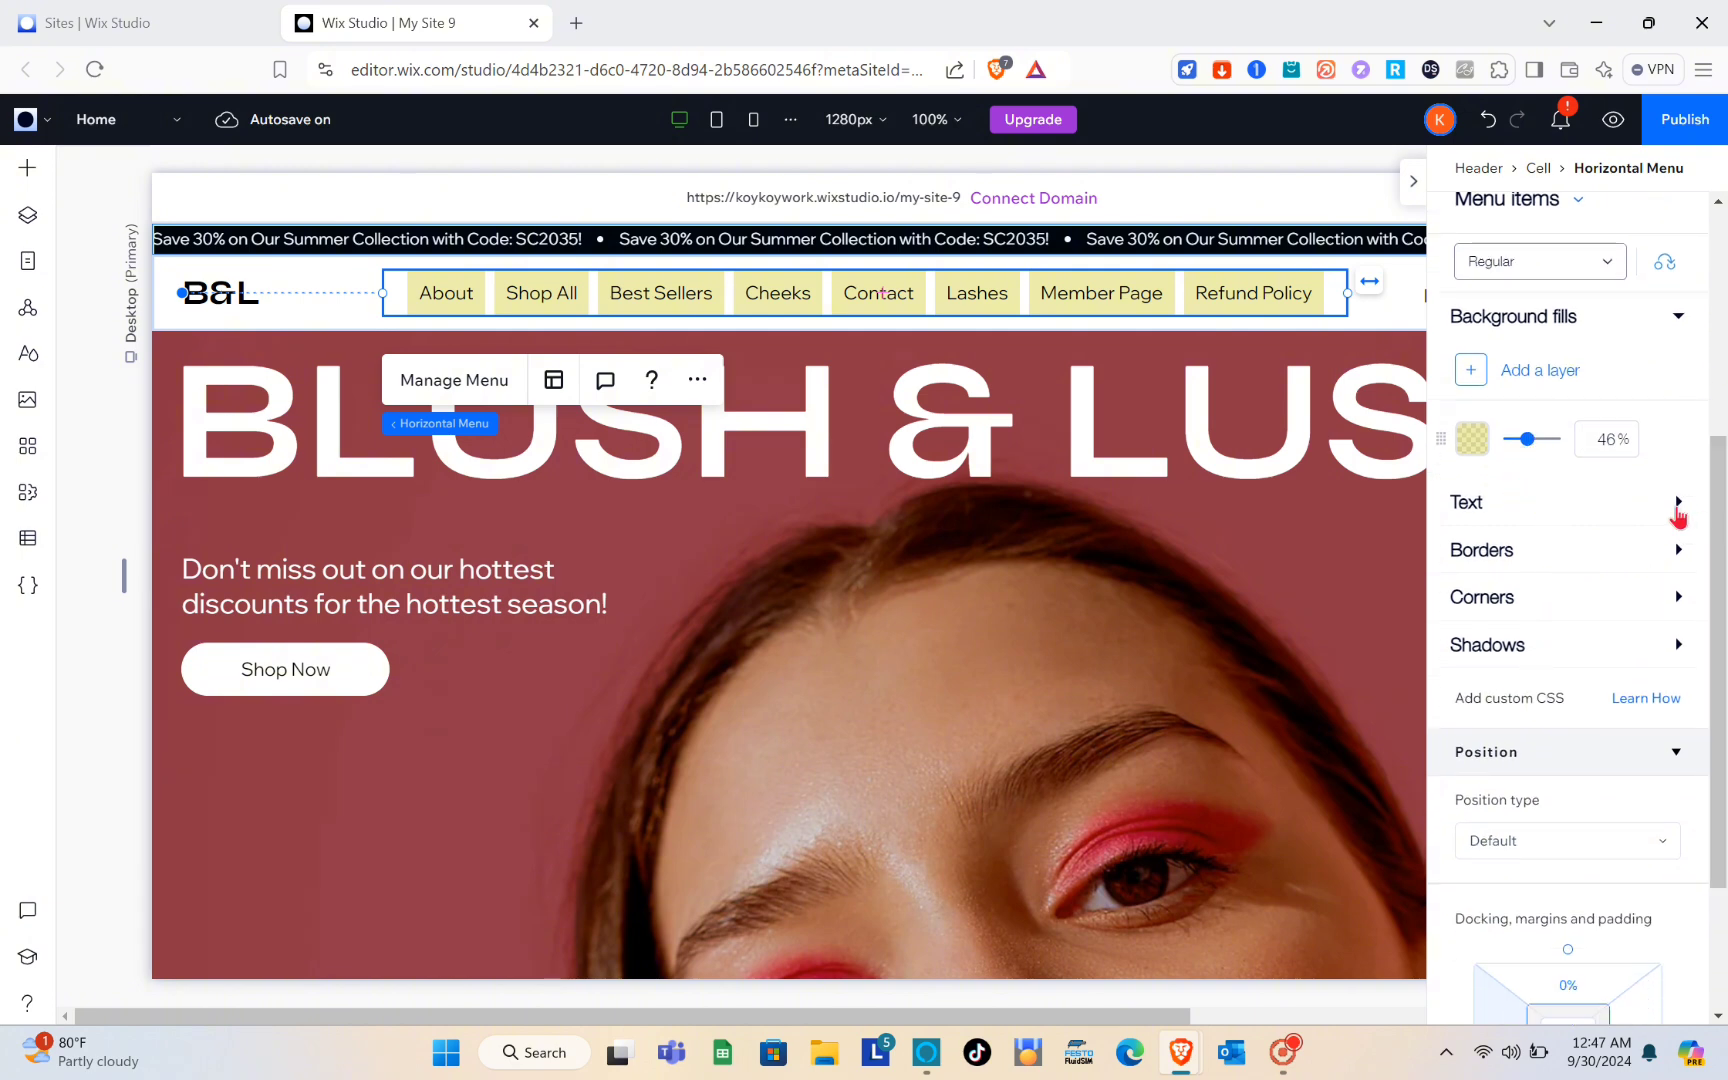
{"action": "left_click", "coordinate": [1678, 505]}
{"action": "scroll", "coordinate": [1510, 568], "scroll_direction": "down", "scroll_amount": 2}
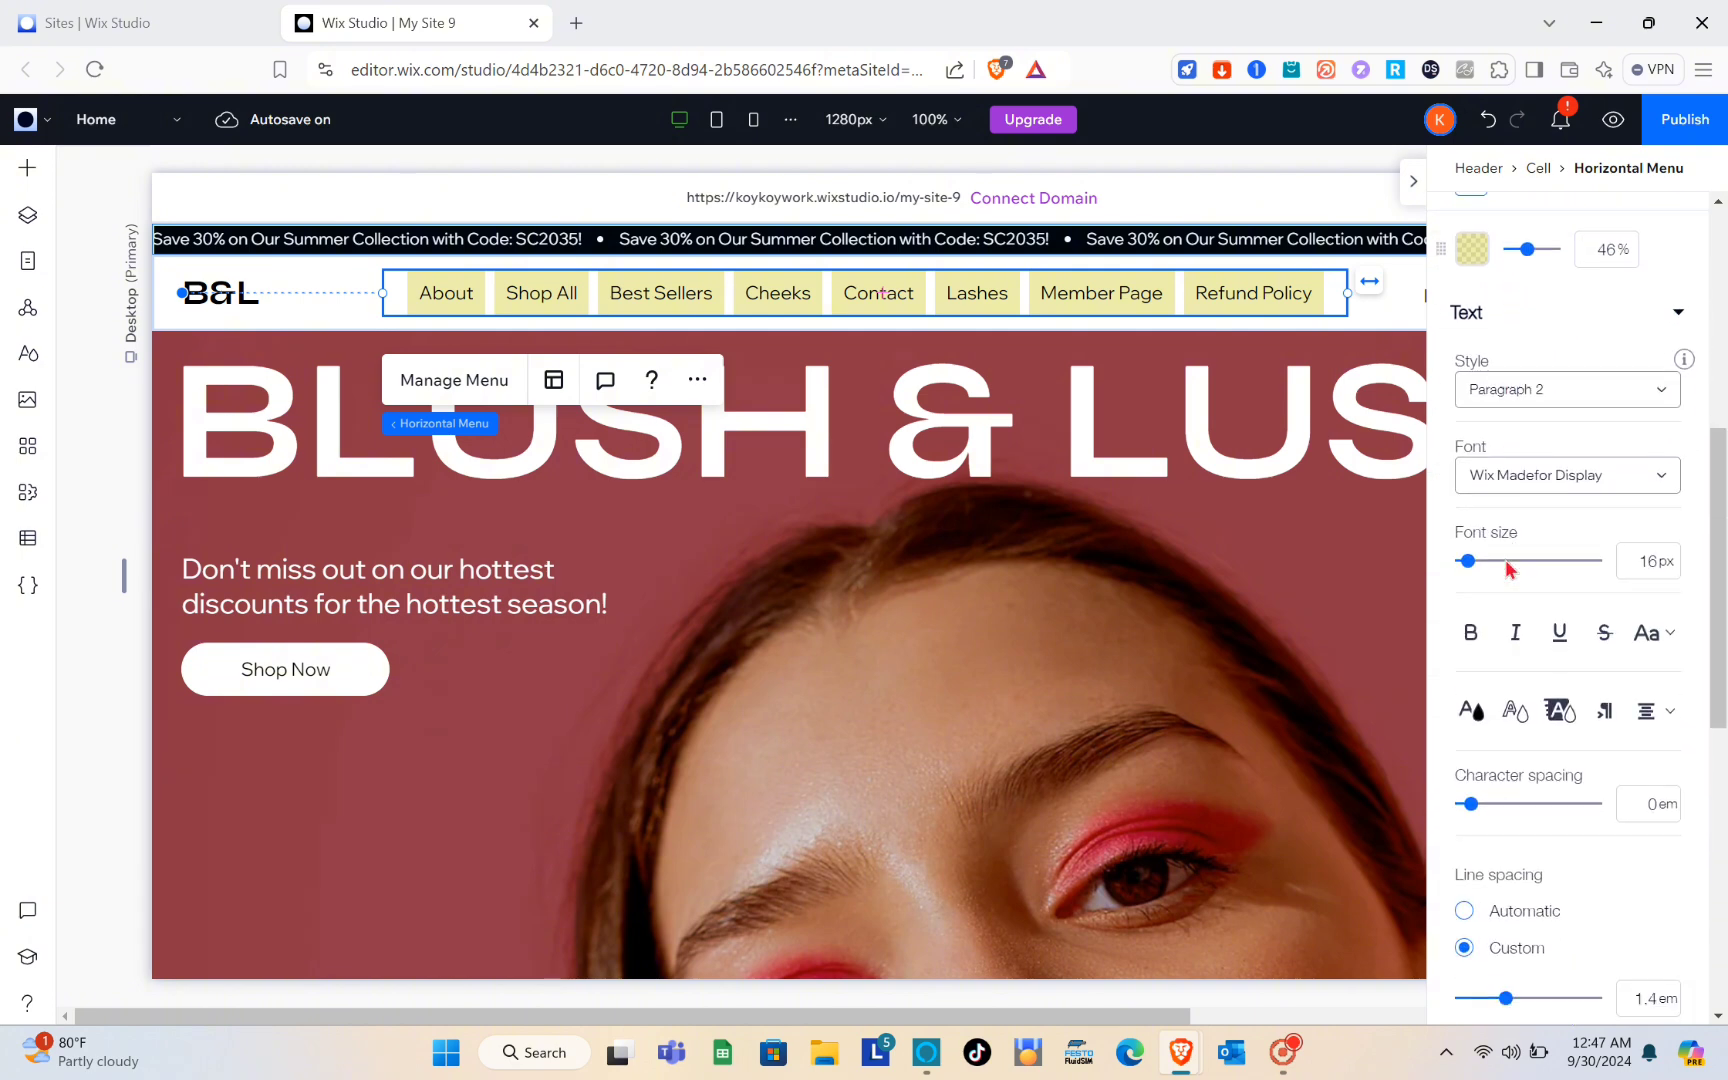
{"action": "scroll", "coordinate": [1510, 568], "scroll_direction": "down", "scroll_amount": 2}
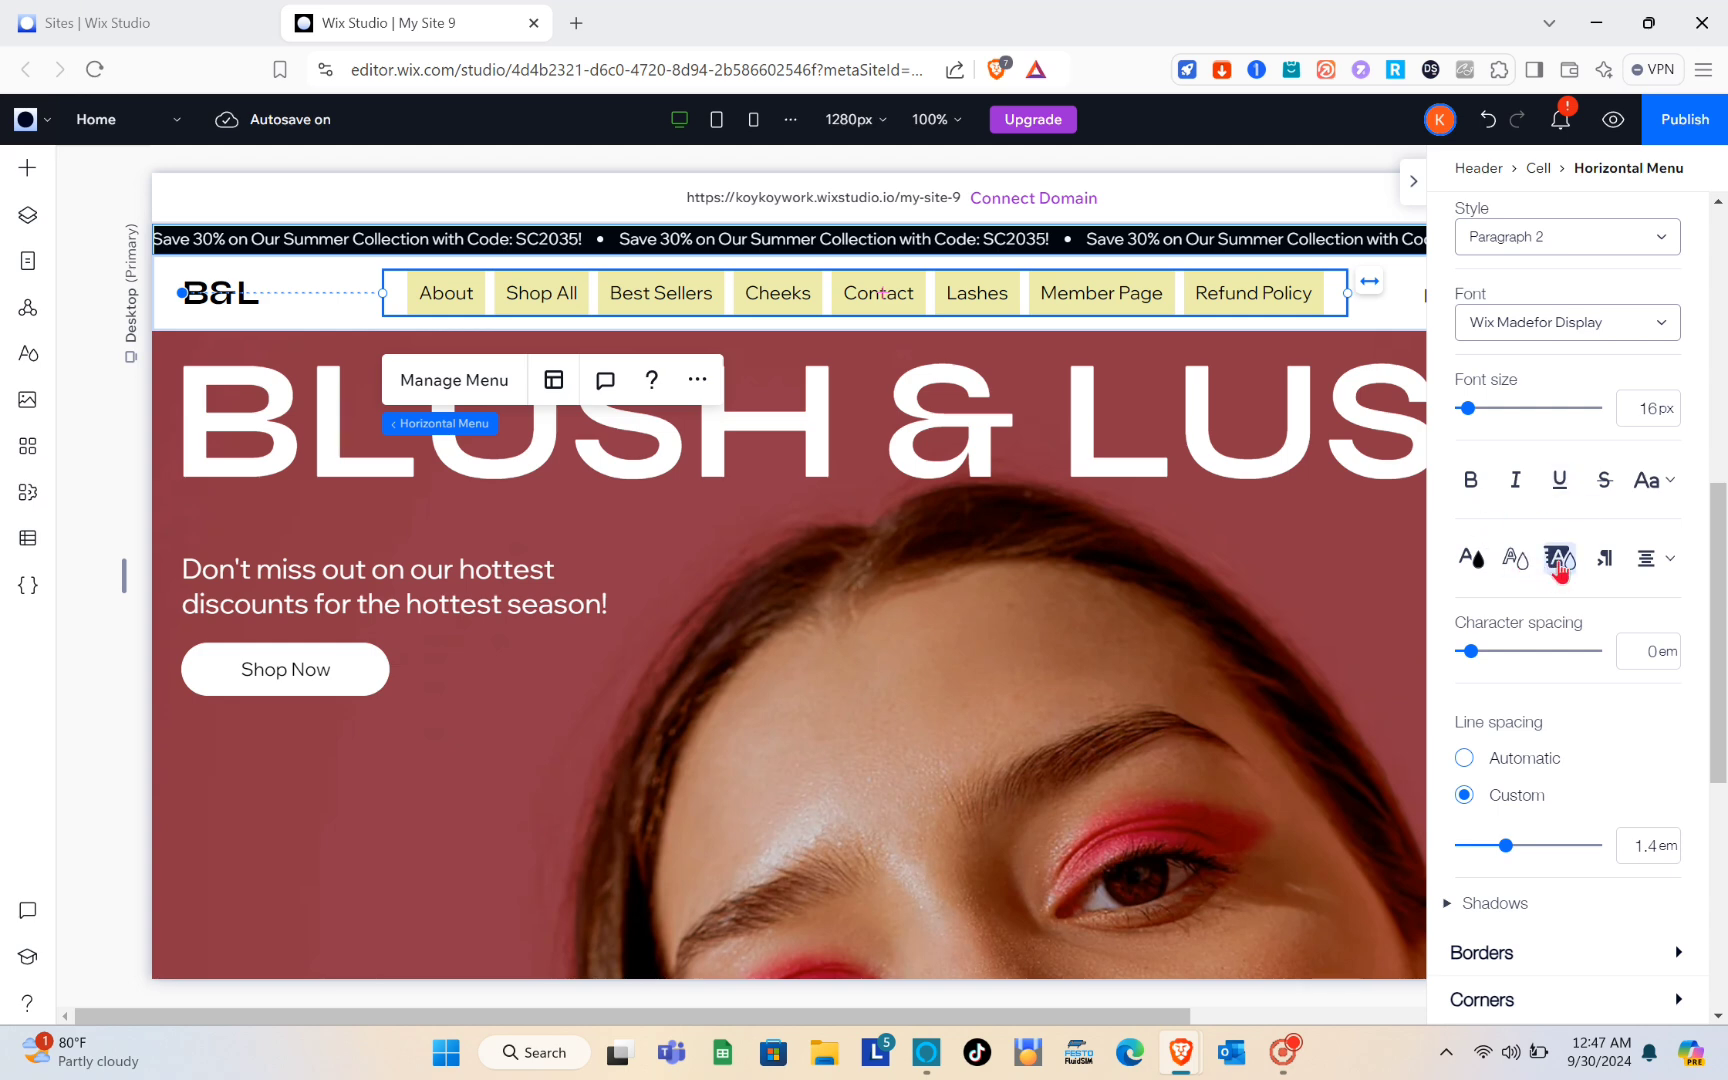
{"action": "left_click", "coordinate": [1559, 560]}
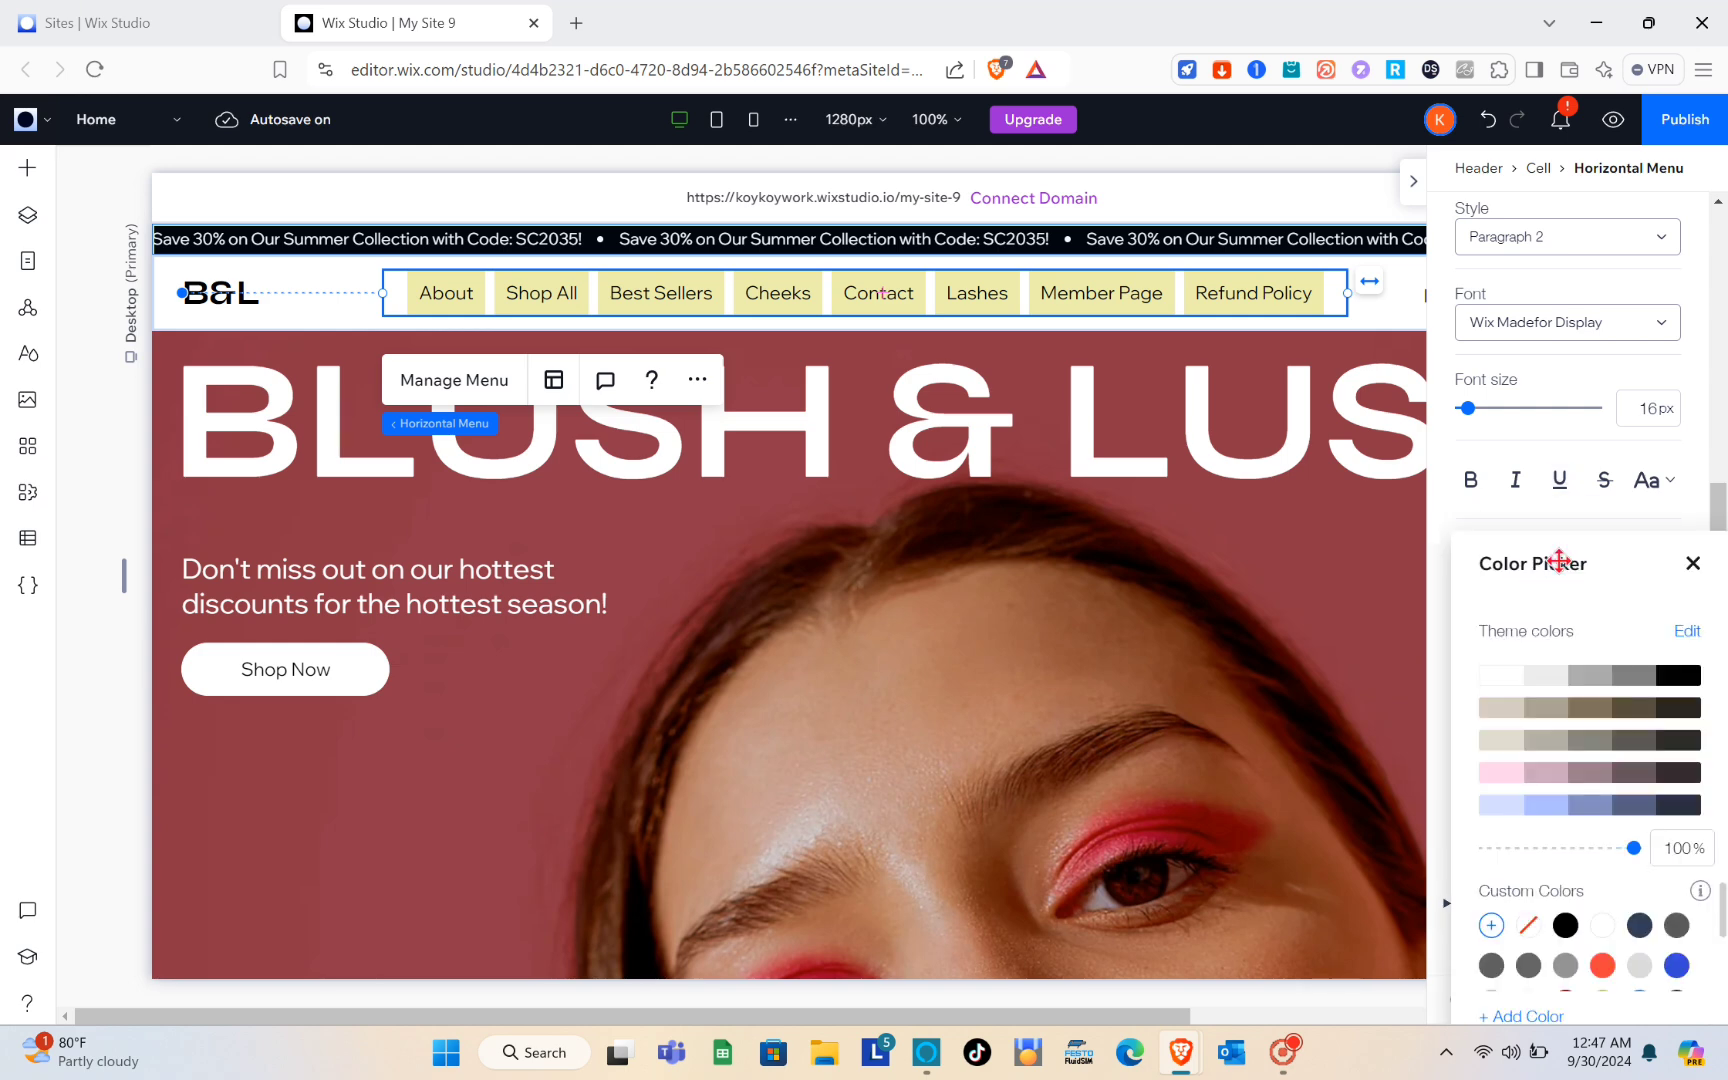
{"action": "left_click", "coordinate": [1692, 565]}
{"action": "scroll", "coordinate": [1540, 637], "scroll_direction": "down", "scroll_amount": 1}
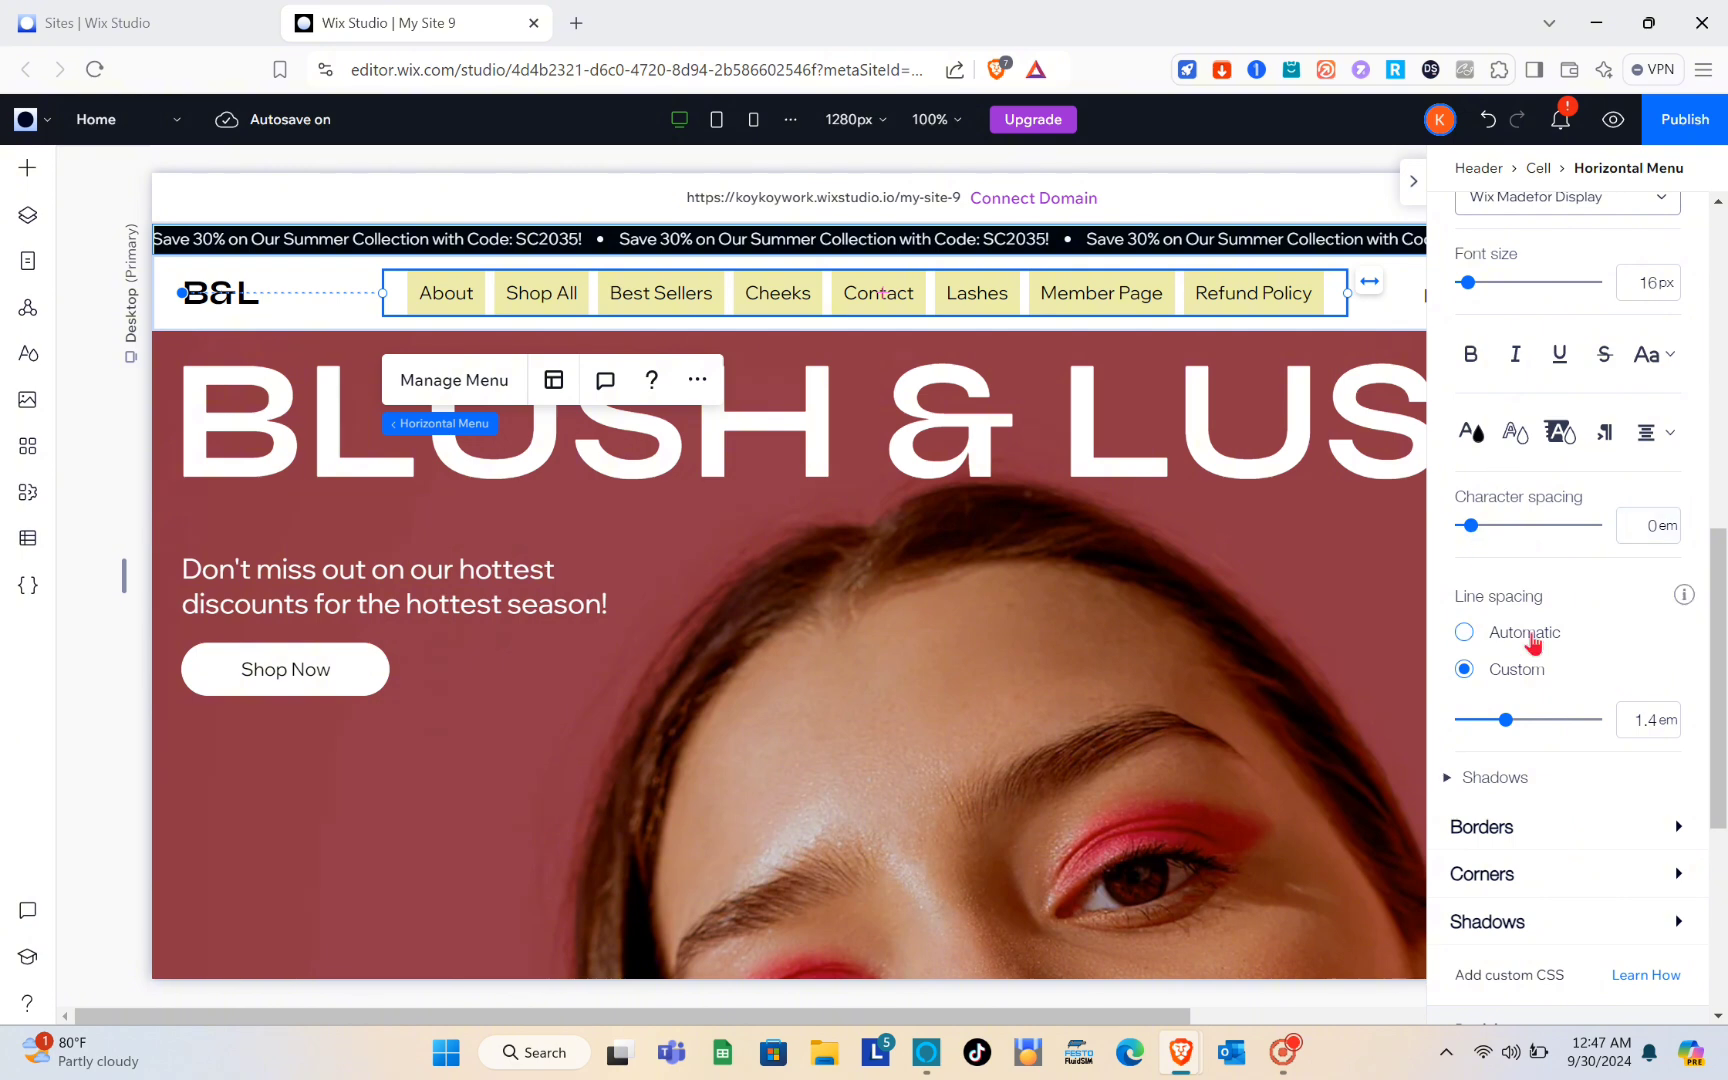
- Show the menu items' border settings, unlock the four sides and lock them together again
{"action": "scroll", "coordinate": [1532, 640], "scroll_direction": "down", "scroll_amount": 2}
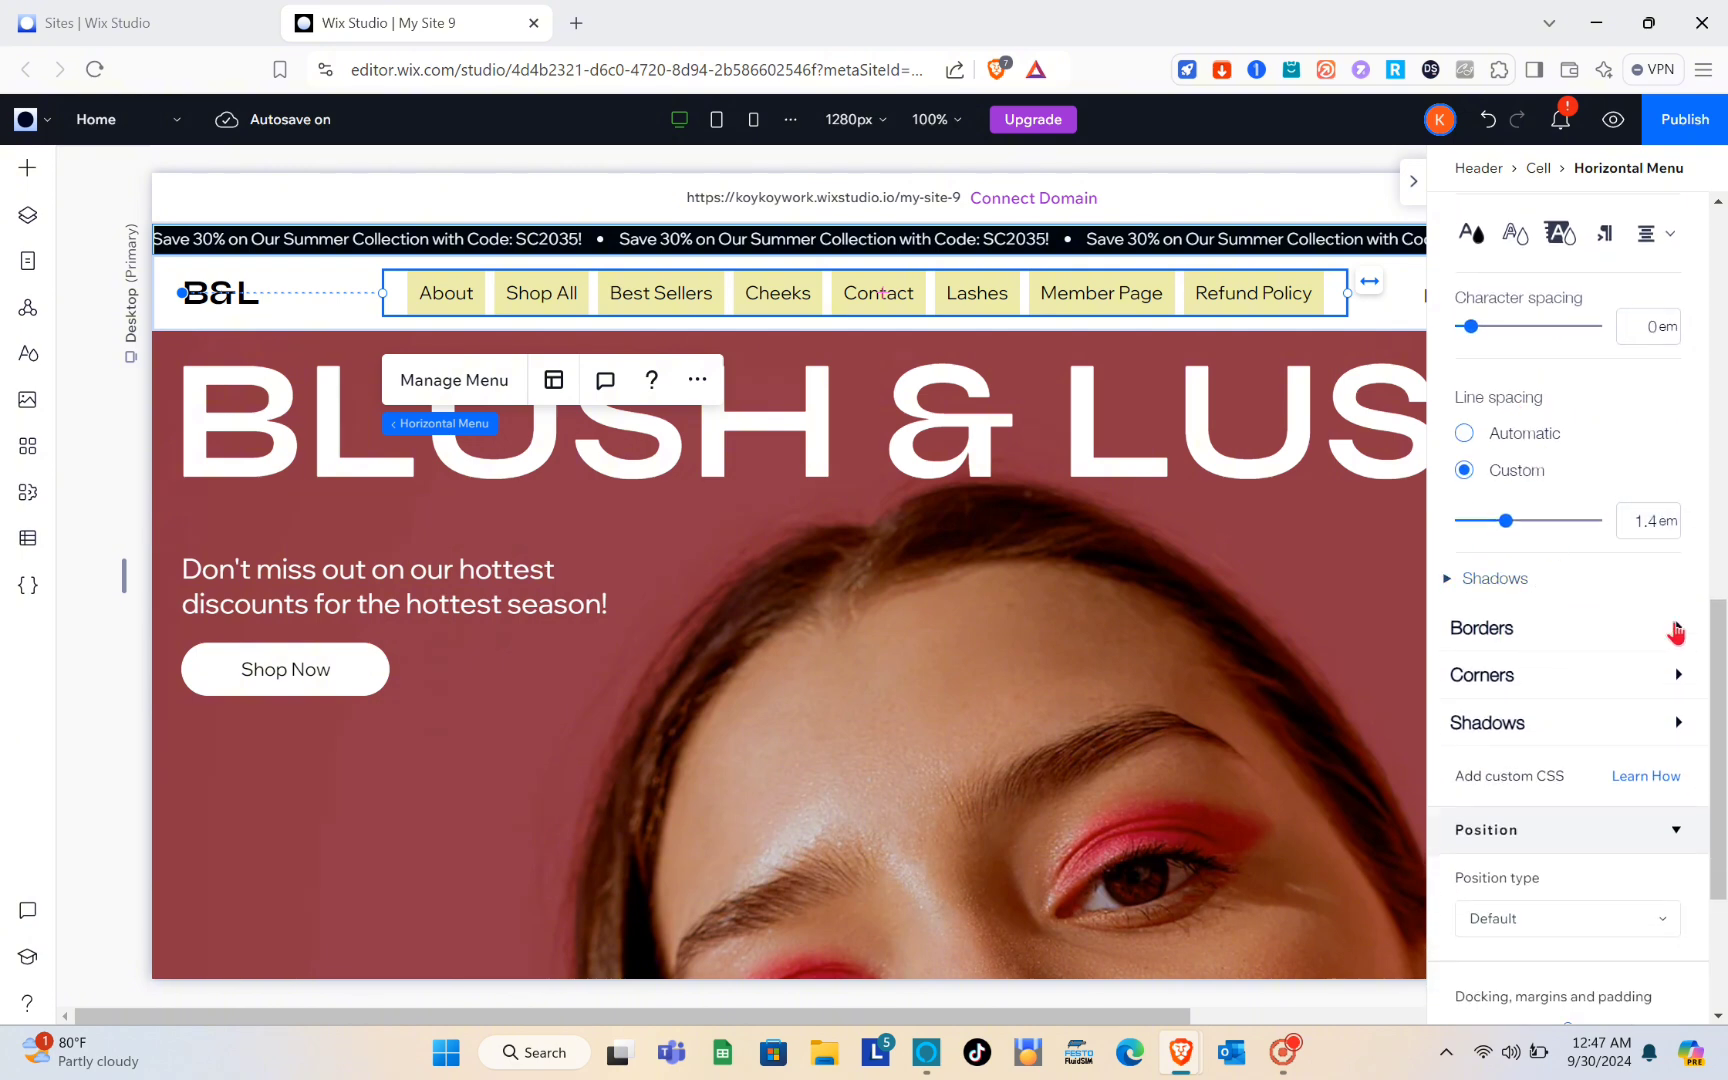
{"action": "left_click", "coordinate": [1679, 630]}
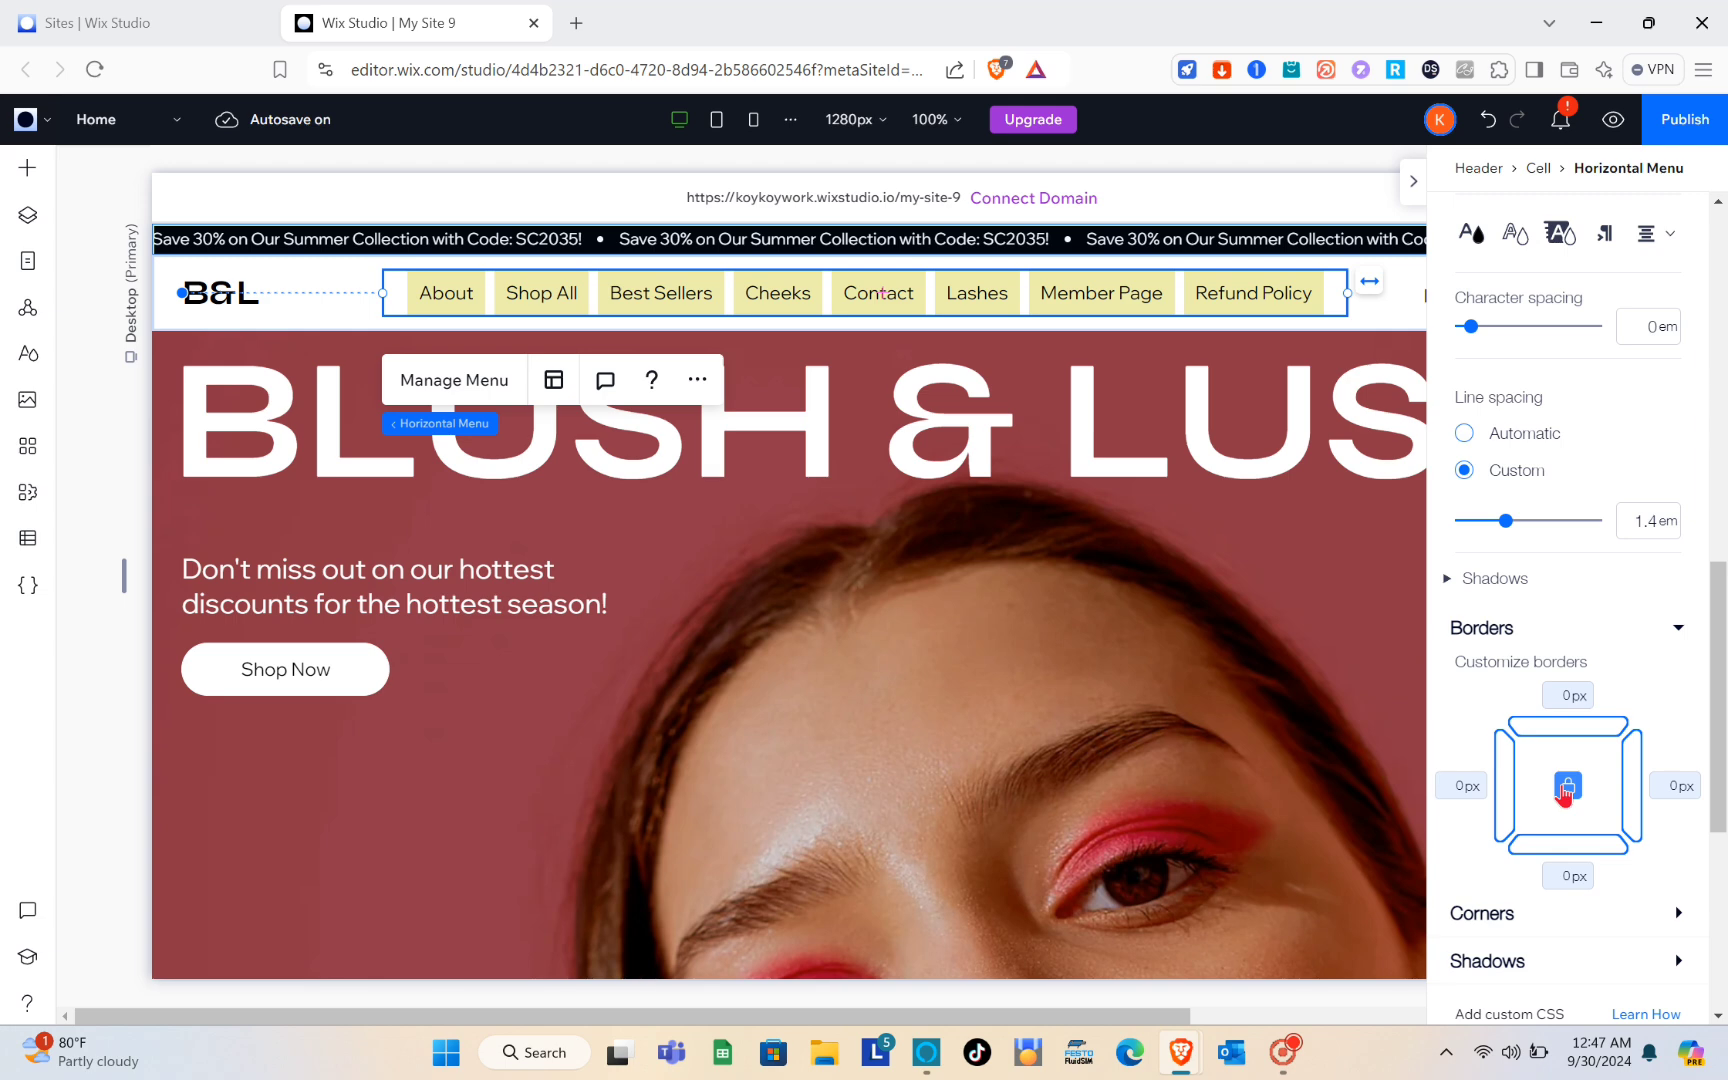
{"action": "left_click", "coordinate": [1567, 787]}
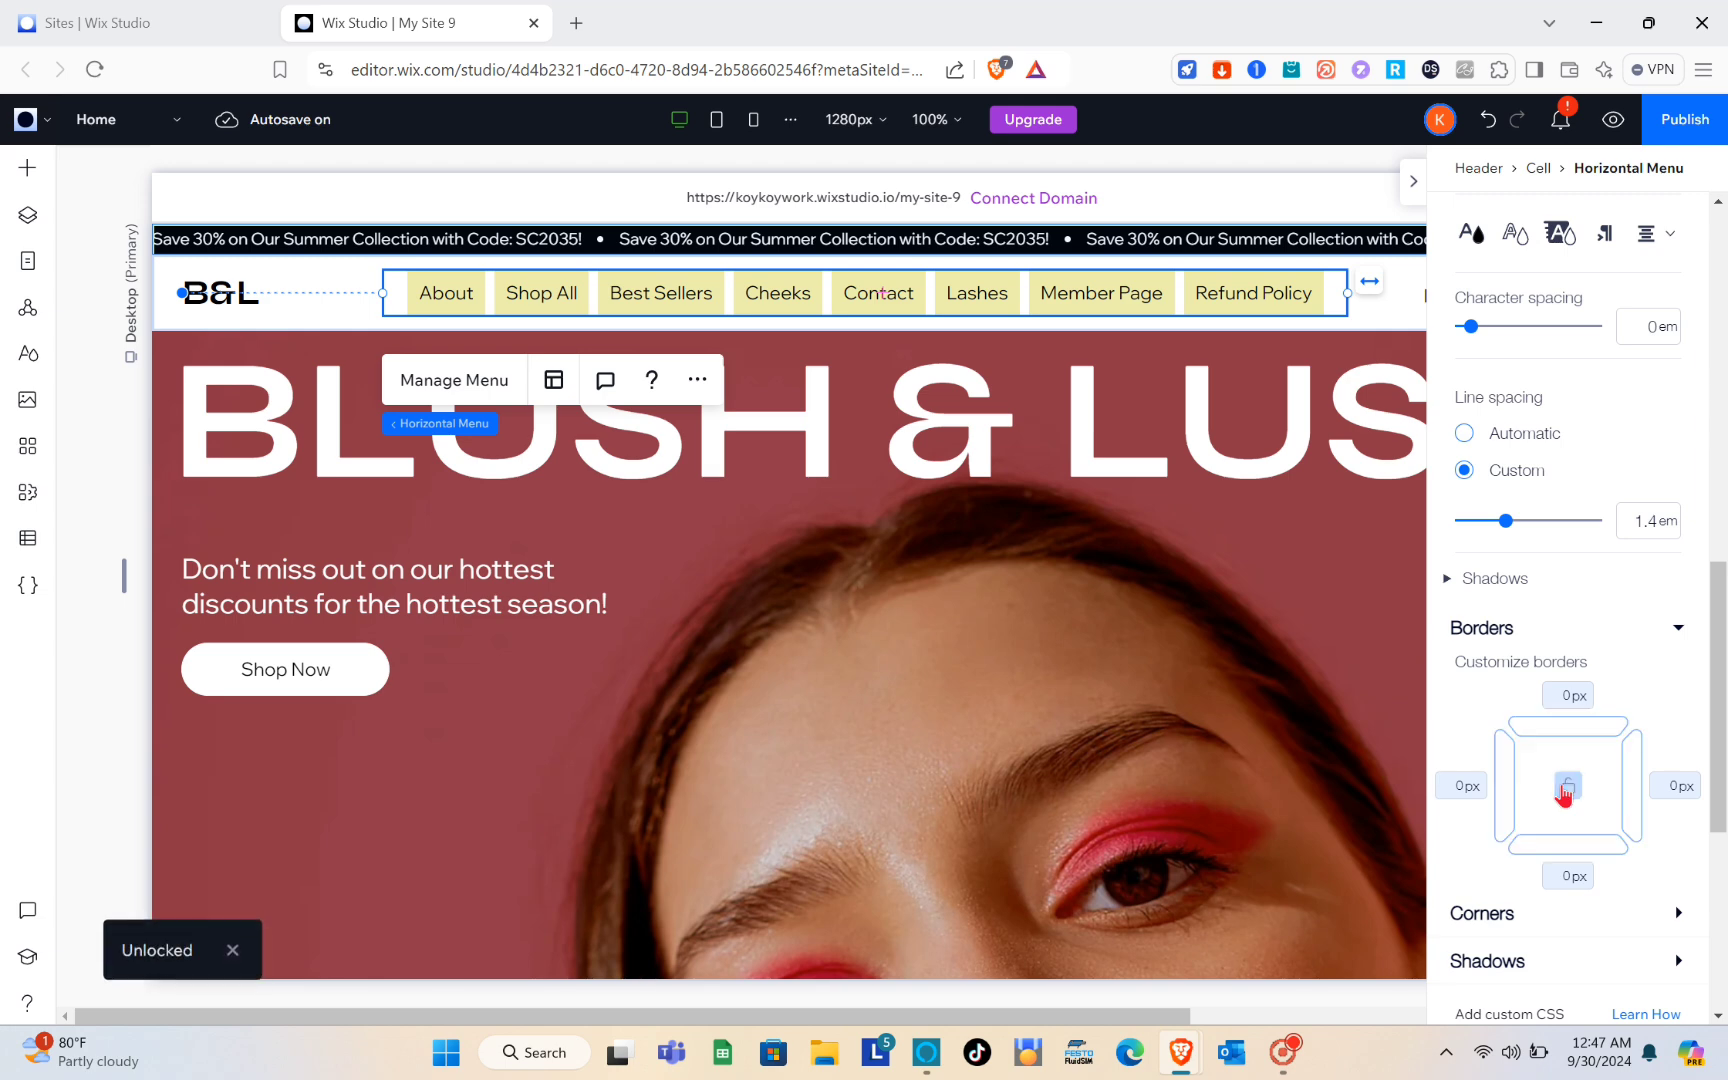
{"action": "left_click", "coordinate": [1566, 789]}
- Show the menu items' corner radius settings, unlock the corners, lock them again and look over the position options
{"action": "scroll", "coordinate": [1562, 690], "scroll_direction": "down", "scroll_amount": 3}
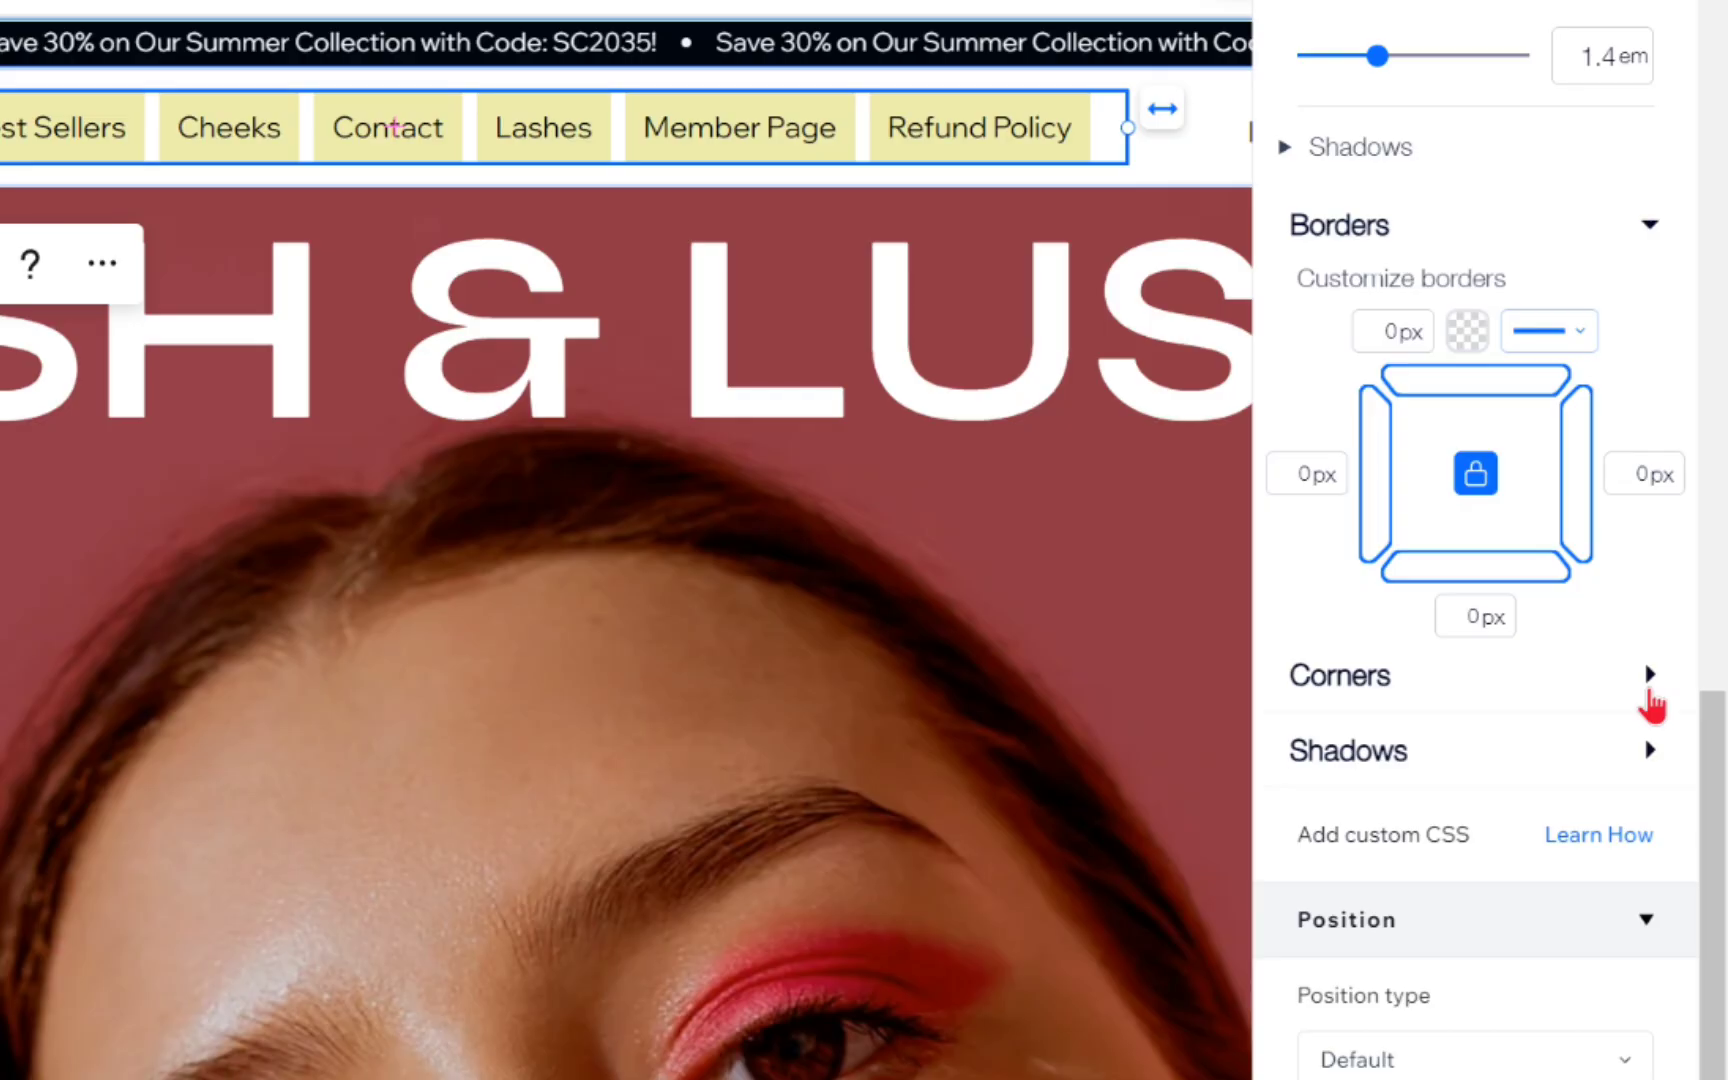
{"action": "left_click", "coordinate": [1650, 690]}
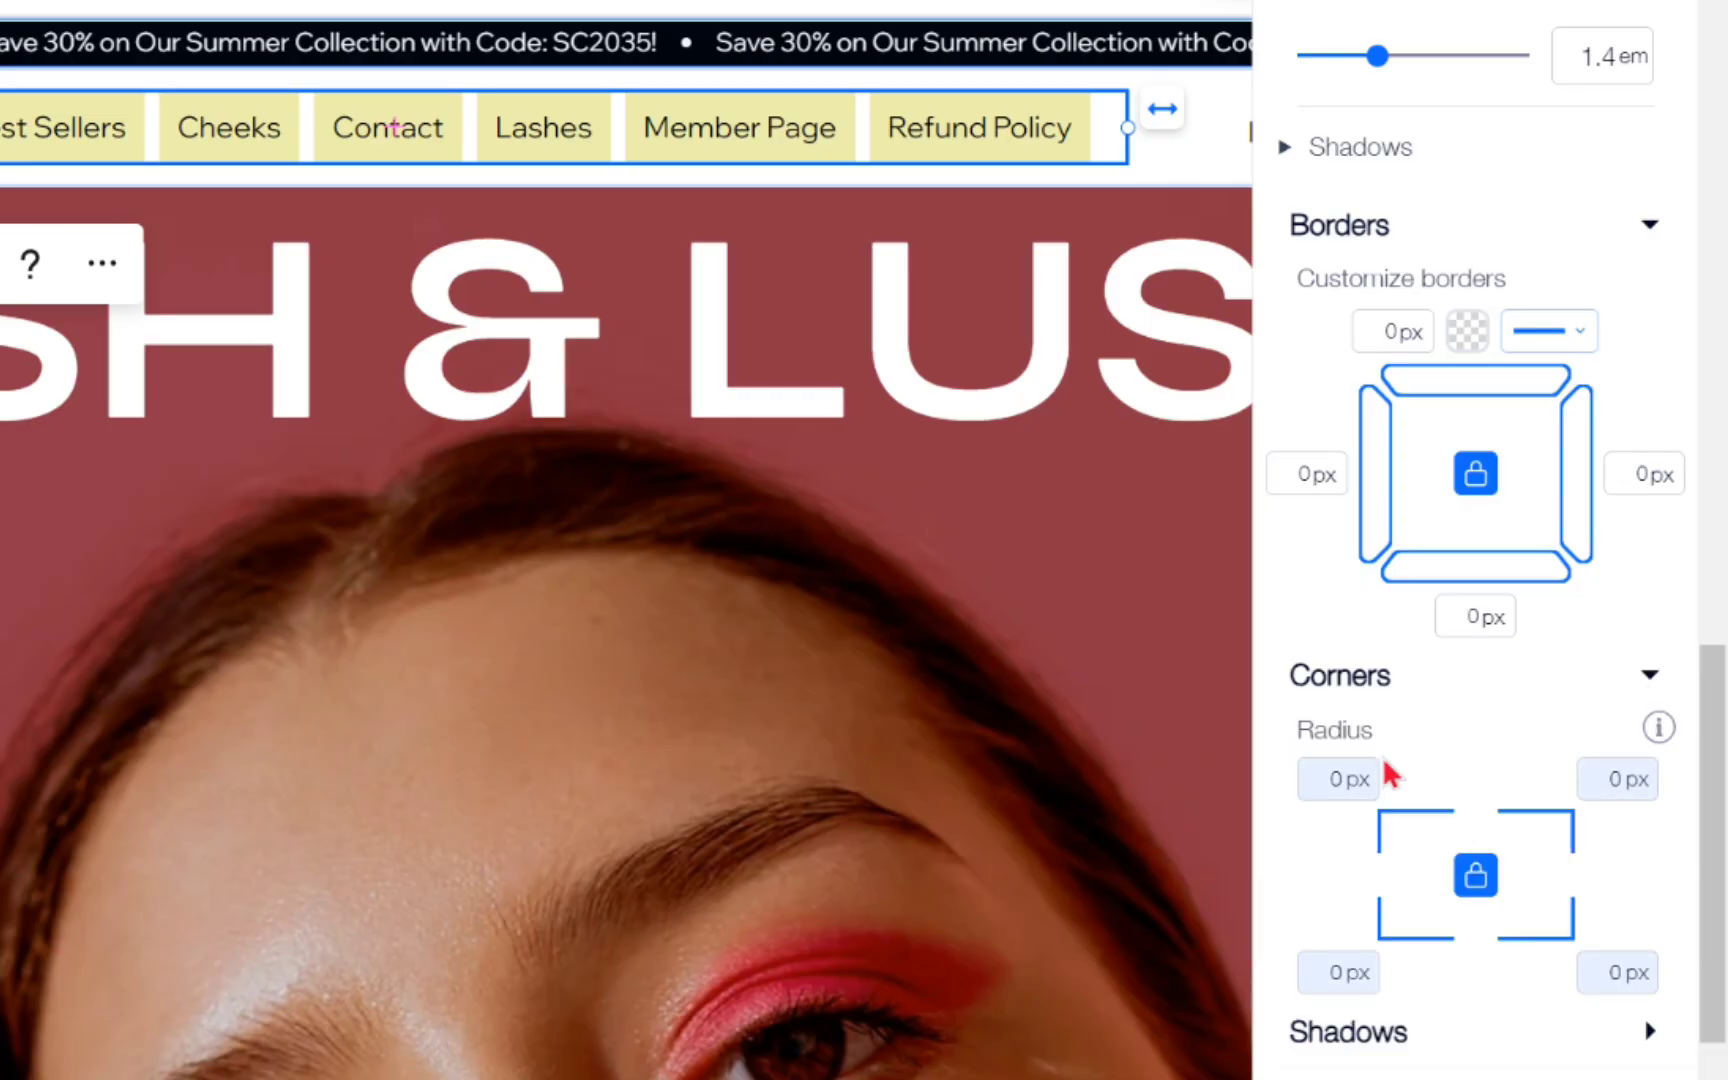
{"action": "scroll", "coordinate": [1389, 790], "scroll_direction": "down", "scroll_amount": 3}
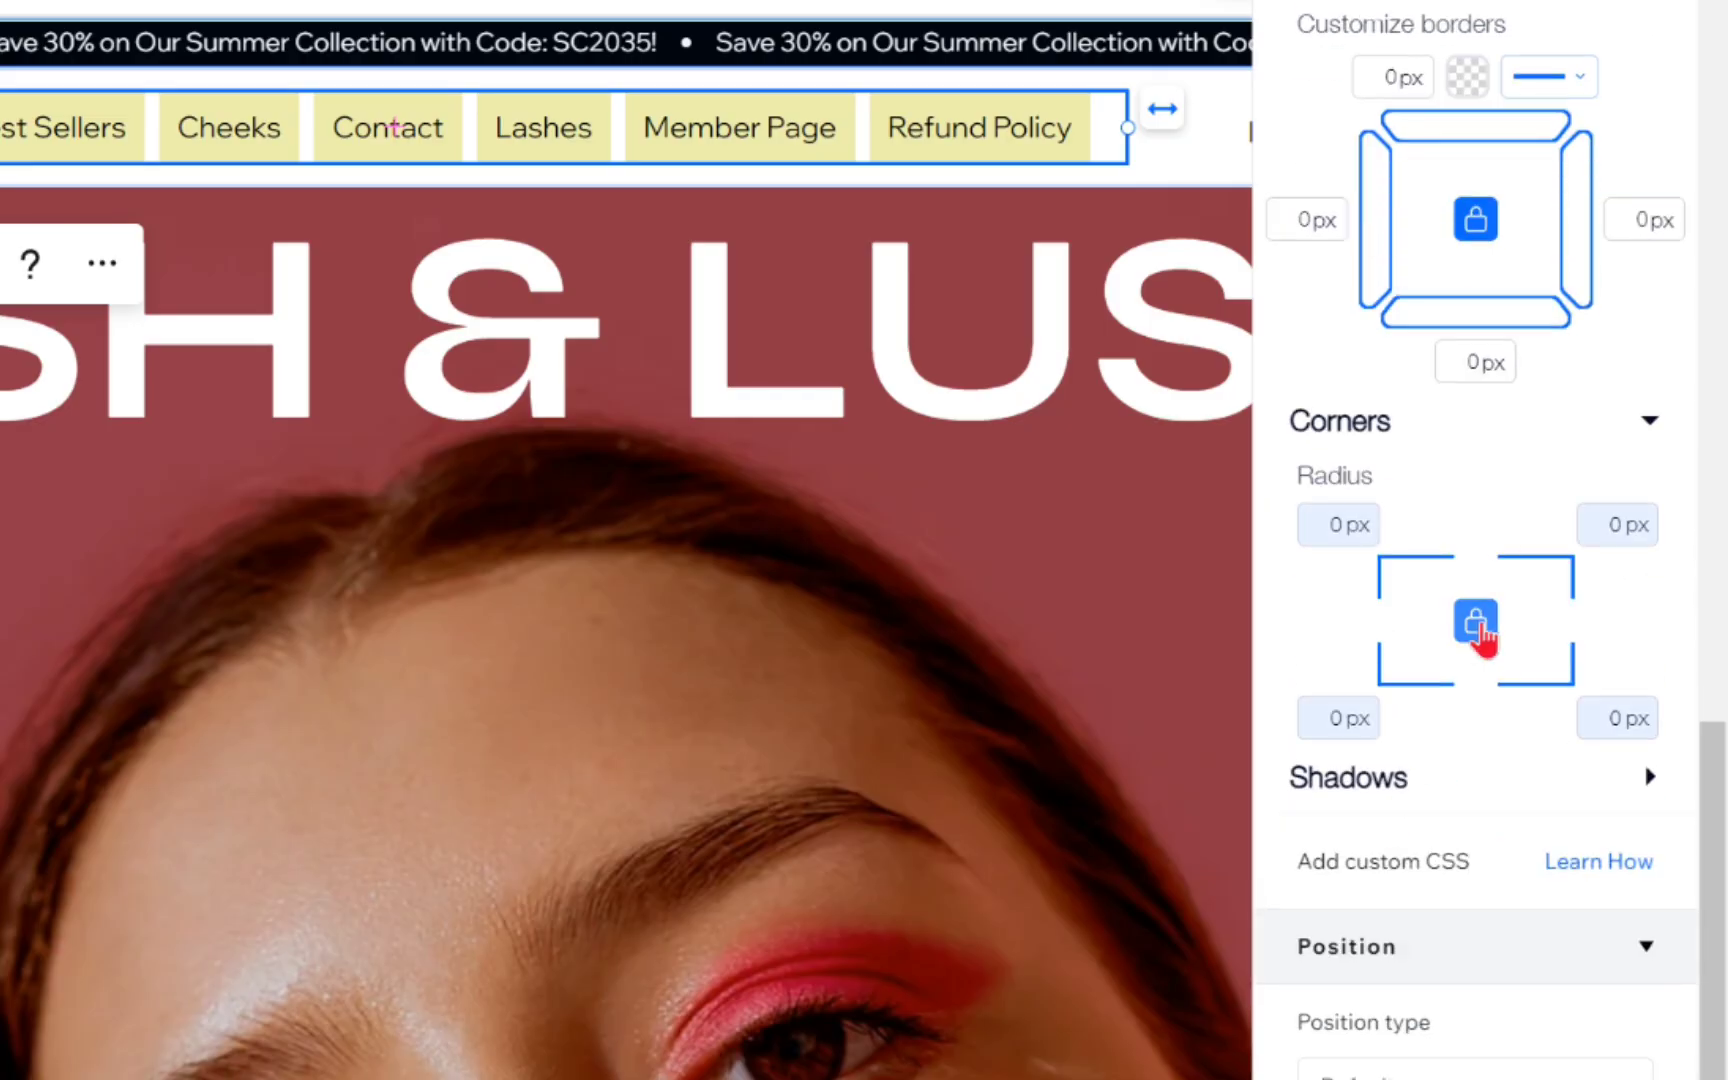
{"action": "left_click", "coordinate": [1477, 625]}
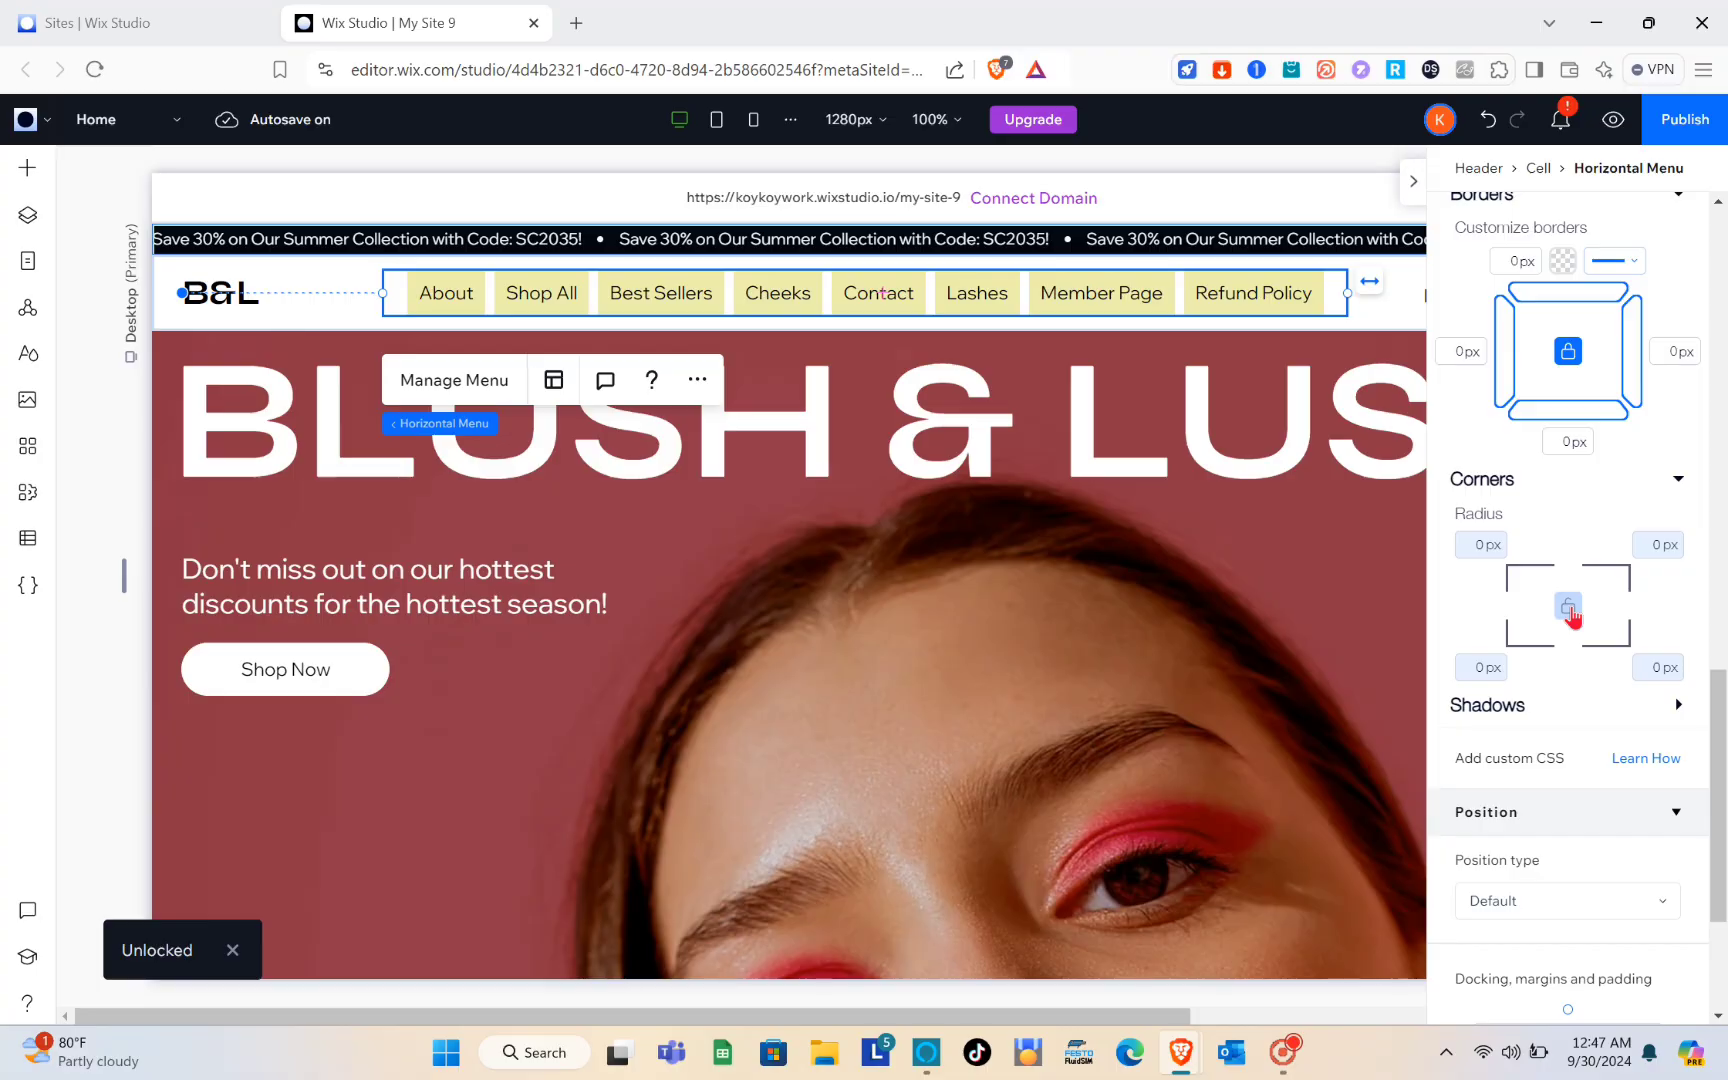
{"action": "left_click", "coordinate": [1477, 625]}
{"action": "scroll", "coordinate": [1575, 612], "scroll_direction": "down", "scroll_amount": 5}
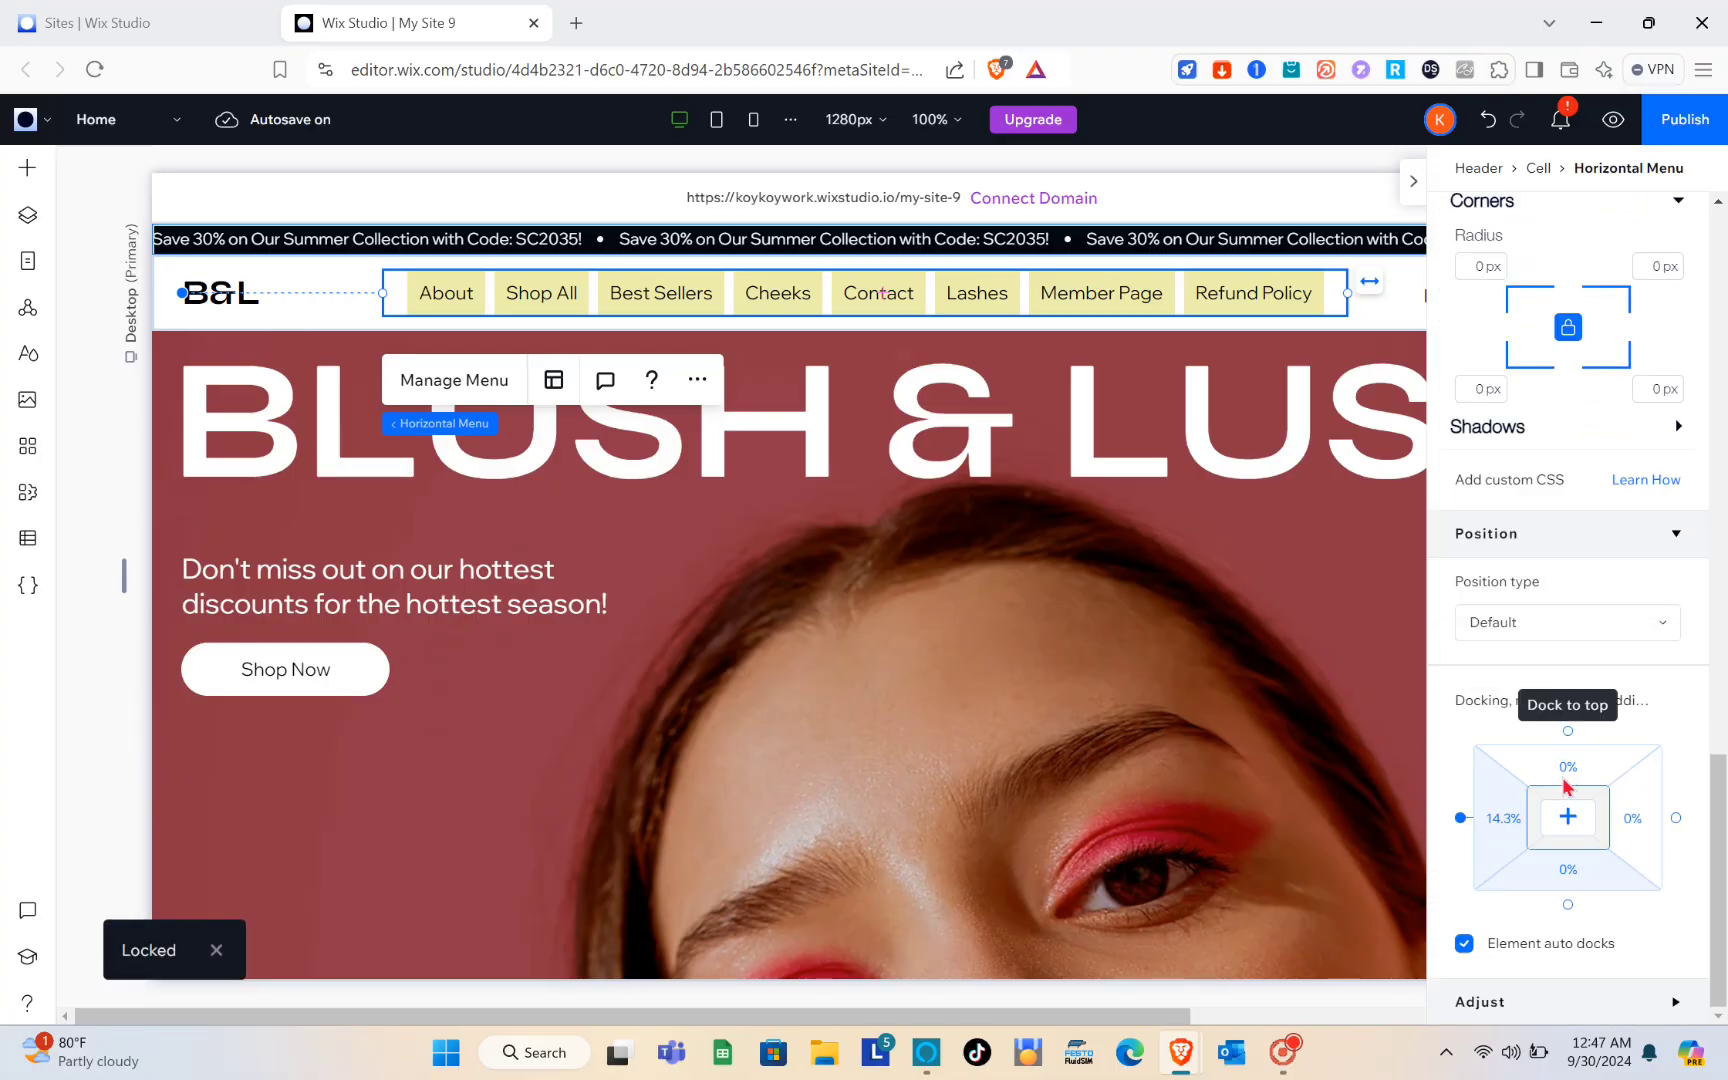
{"action": "scroll", "coordinate": [1685, 660], "scroll_direction": "up", "scroll_amount": 2}
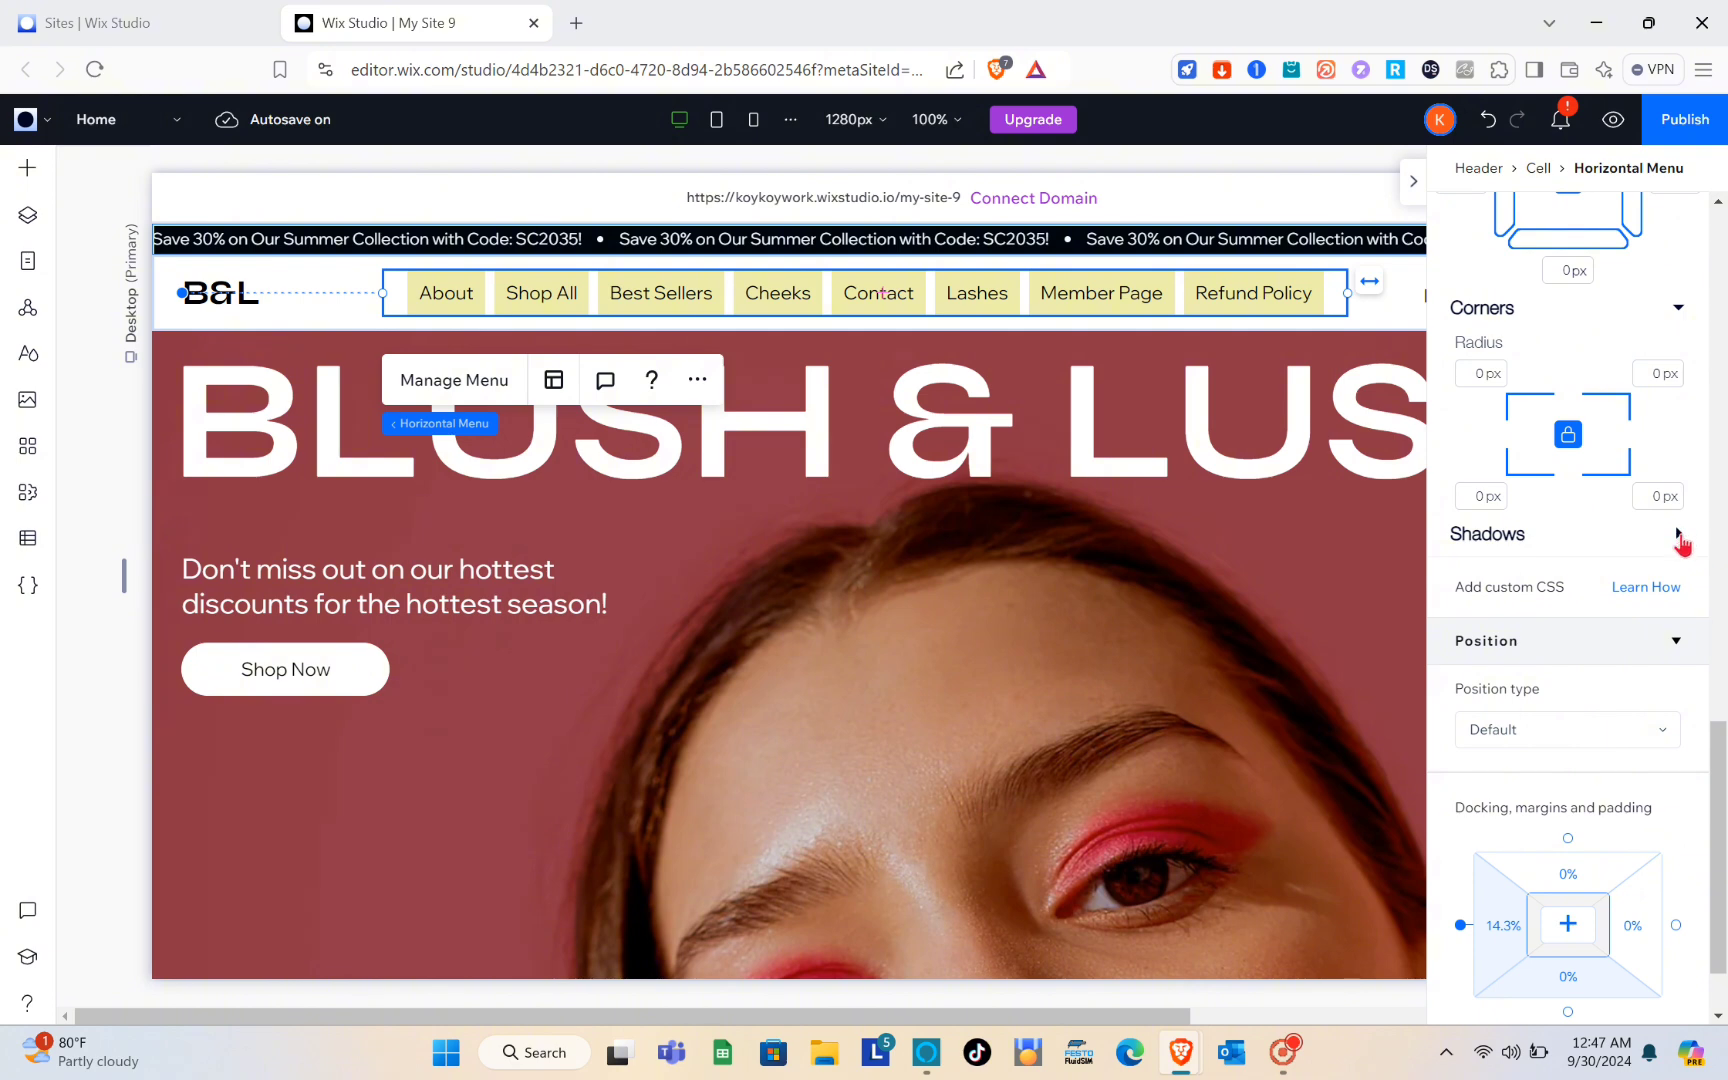
- Add an outer shadow to the menu items, try several colors, settle on light grey EBEBEB and close the shadow settings
{"action": "left_click", "coordinate": [1679, 535]}
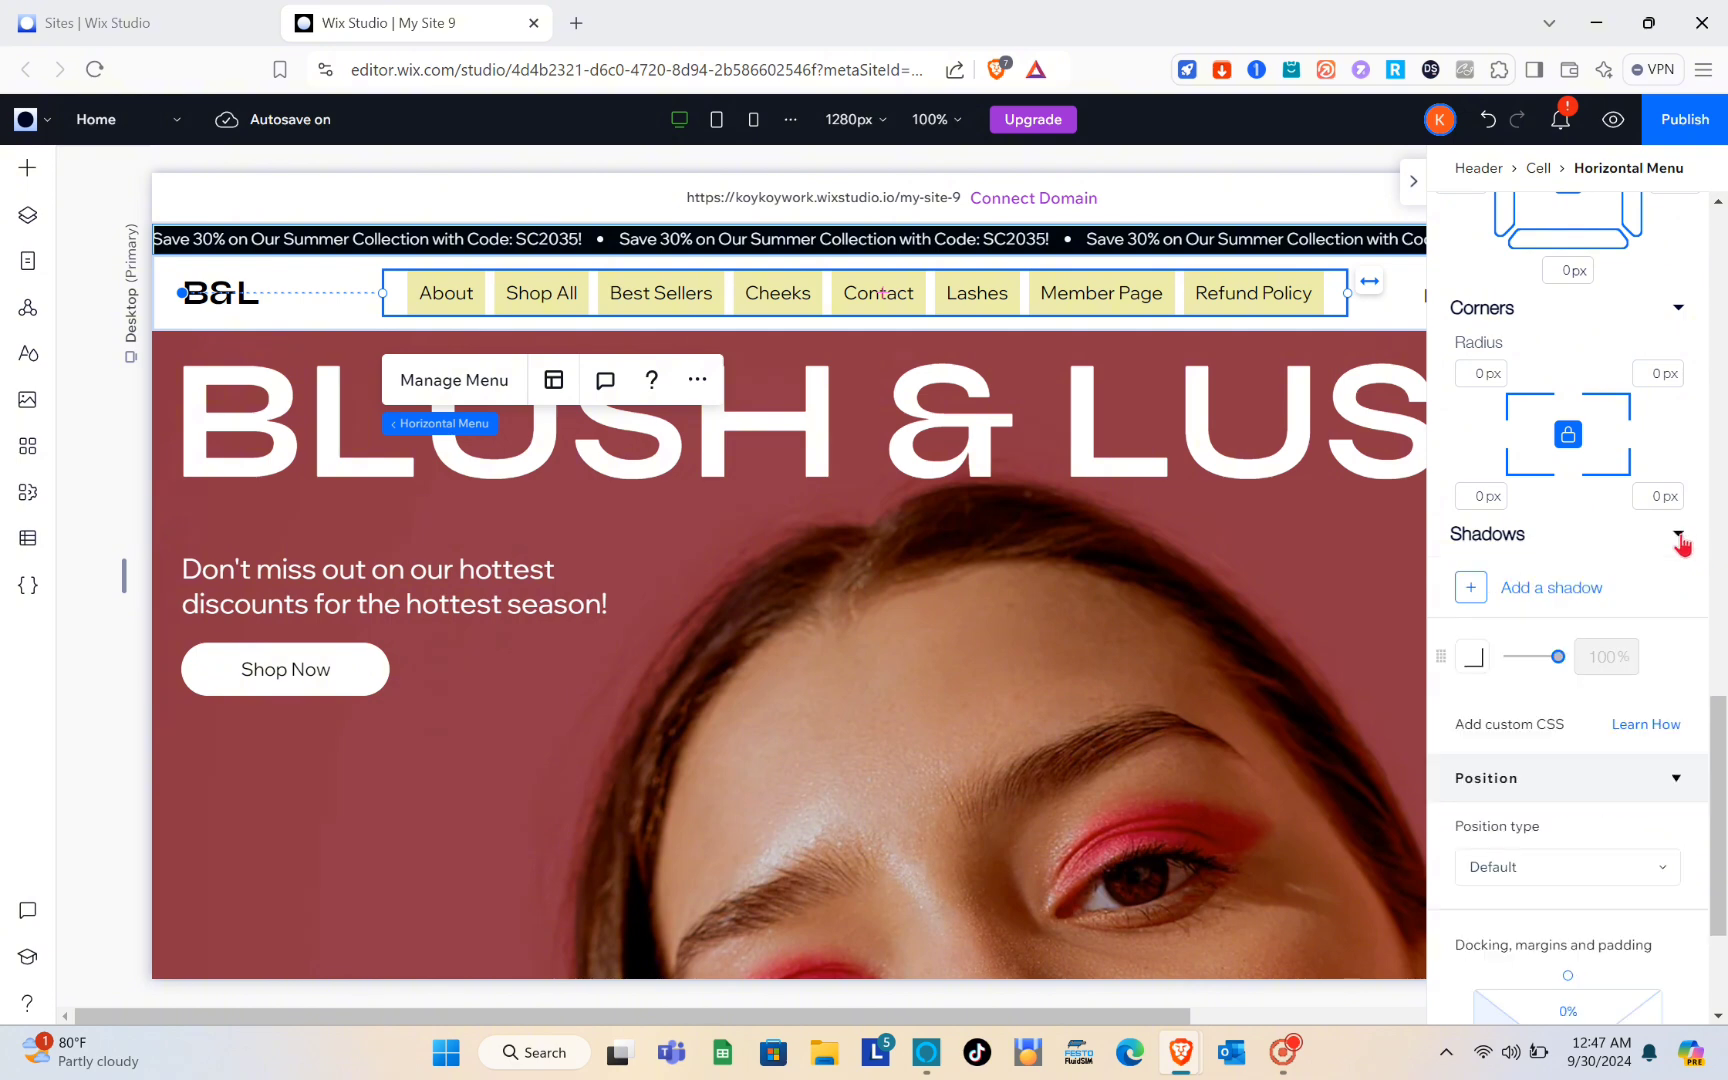
{"action": "left_click", "coordinate": [1478, 590]}
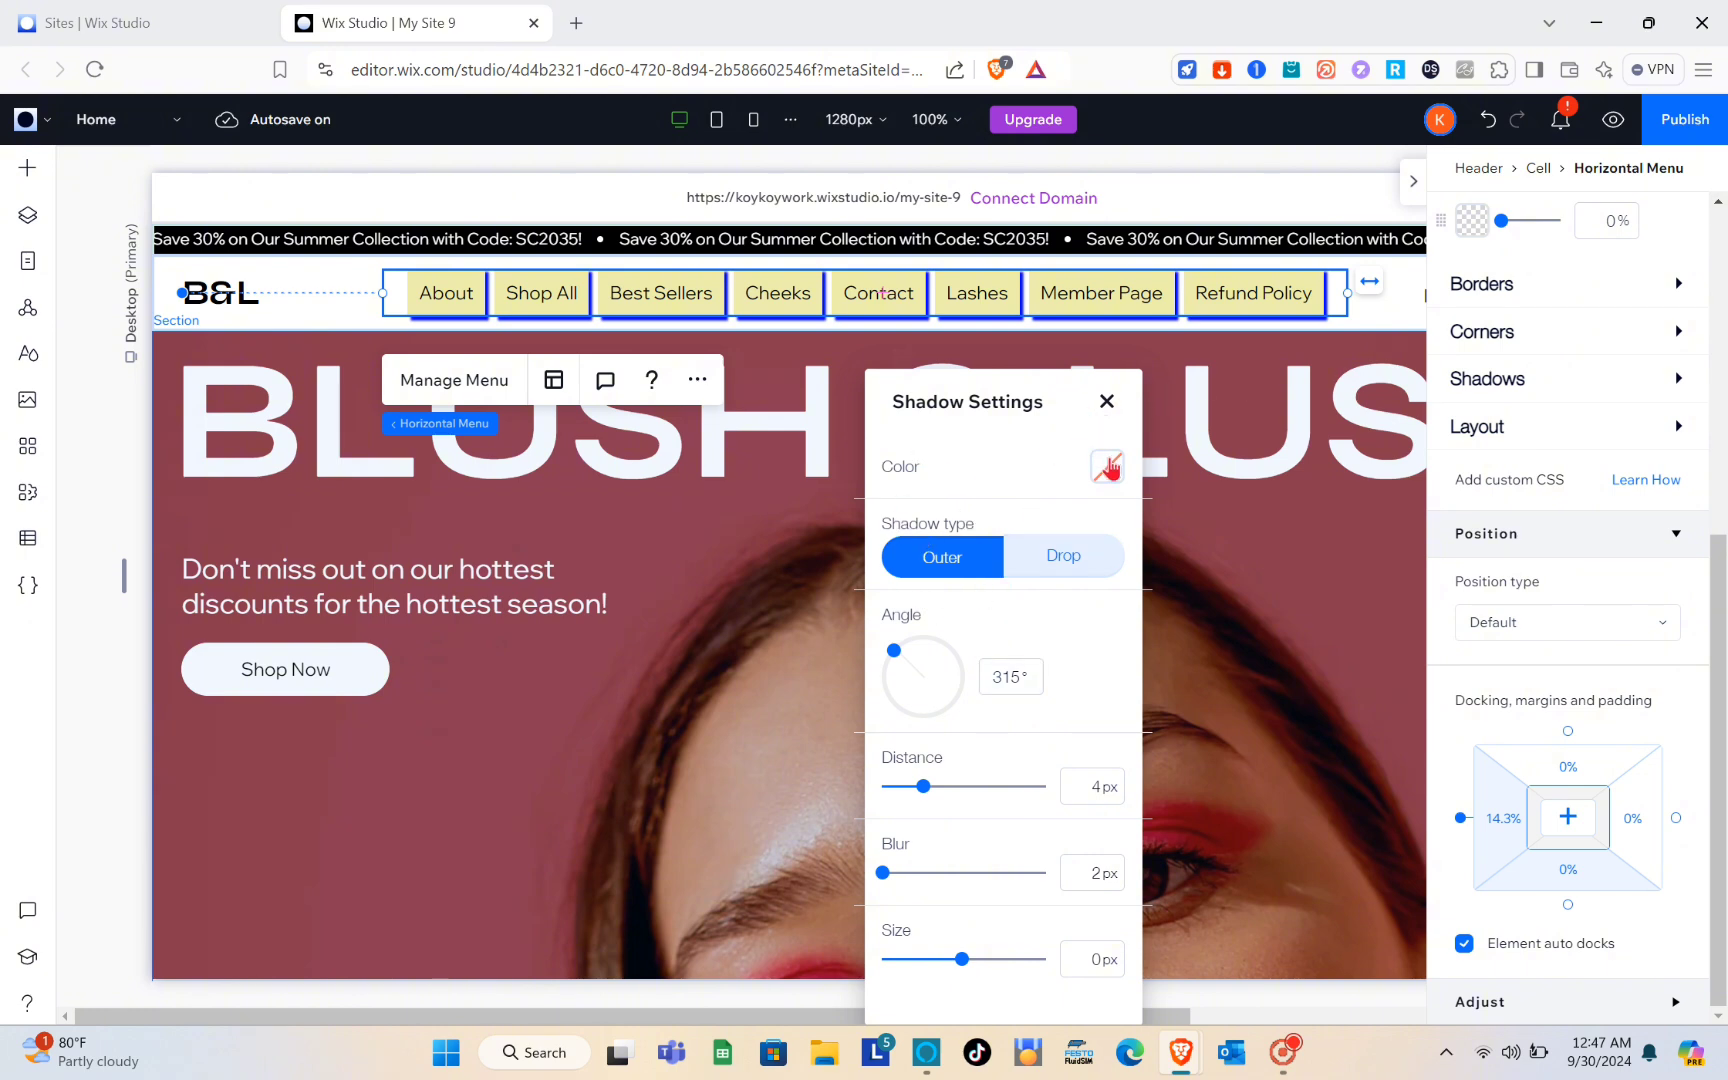
{"action": "left_click", "coordinate": [1109, 467]}
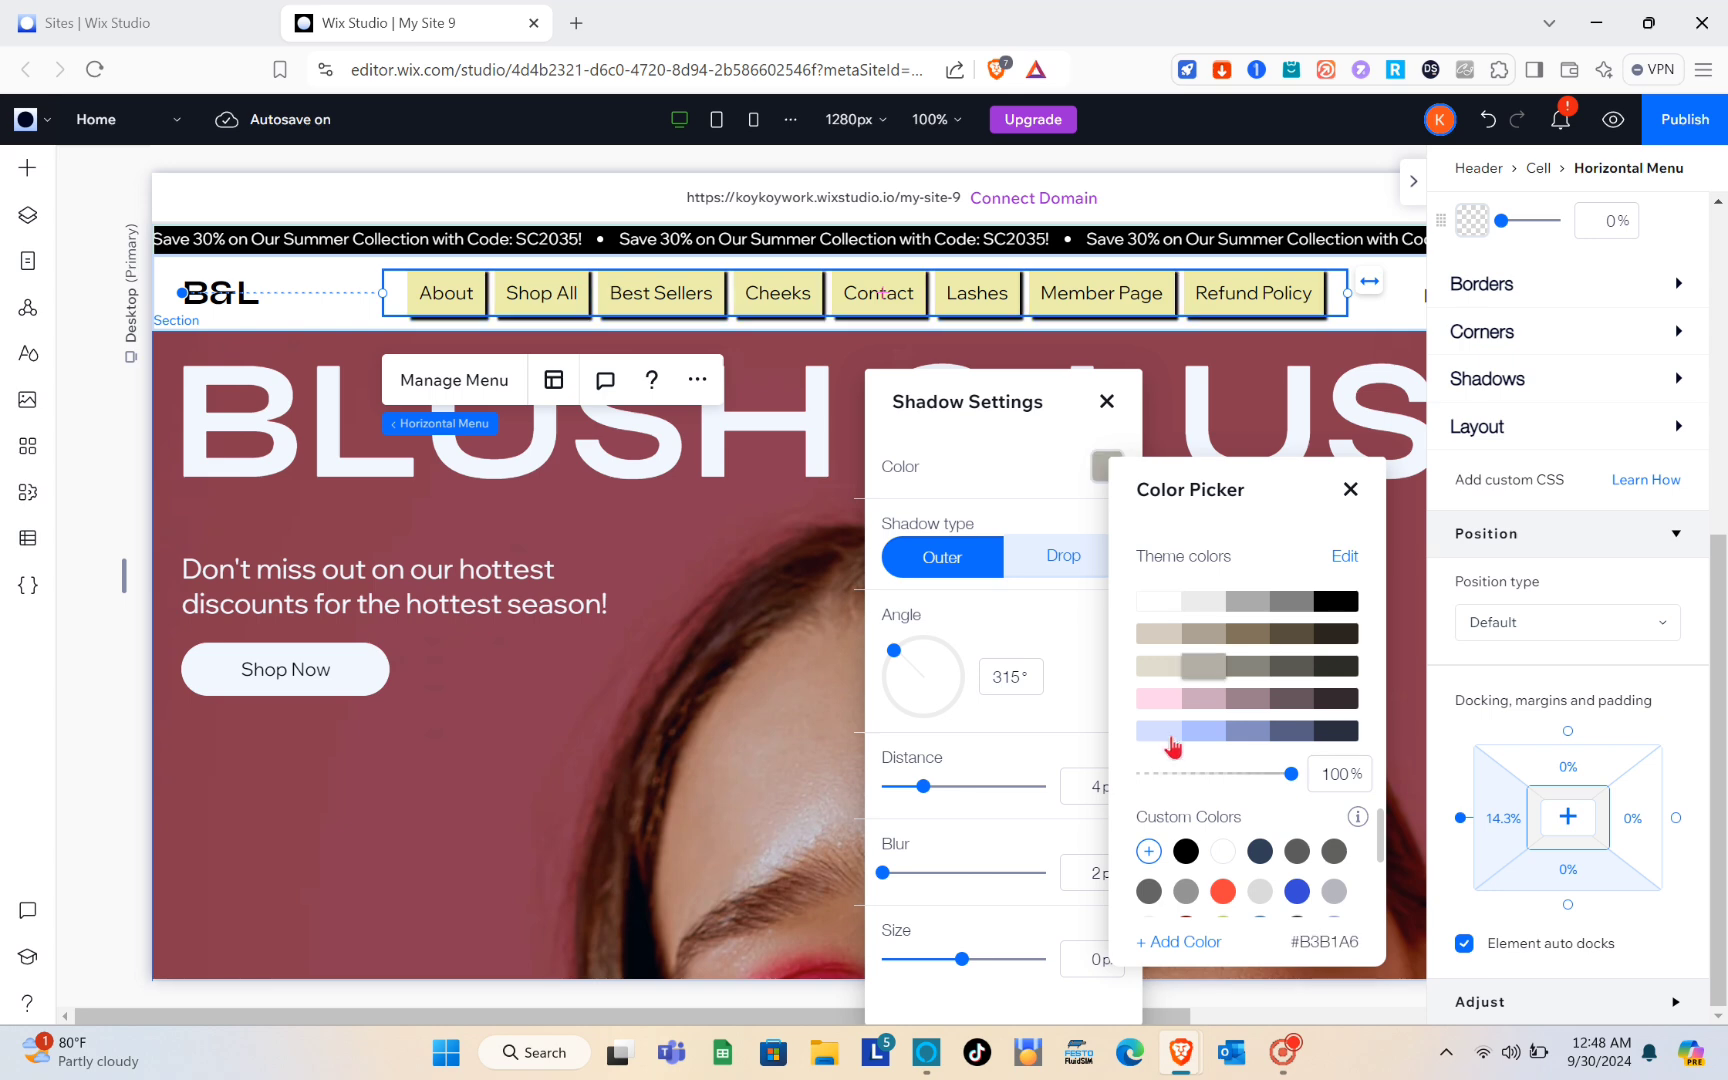
{"action": "left_click", "coordinate": [1293, 735]}
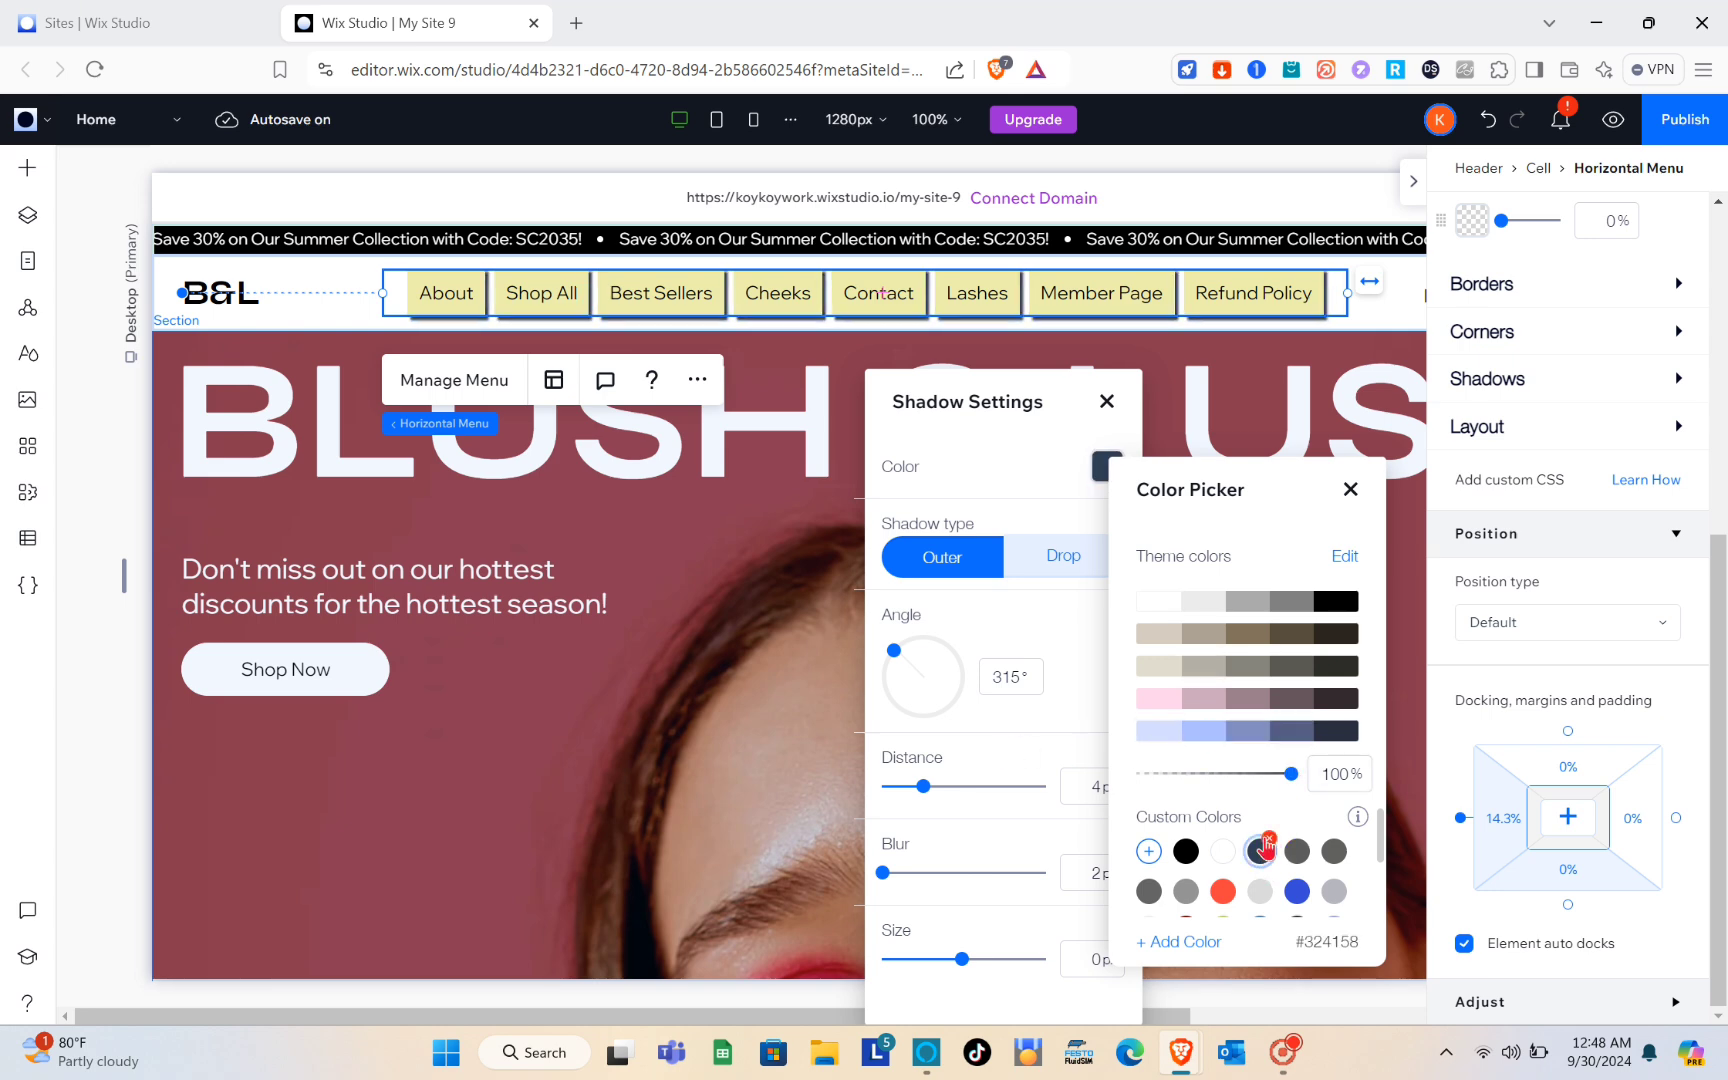
{"action": "left_click", "coordinate": [1184, 851]}
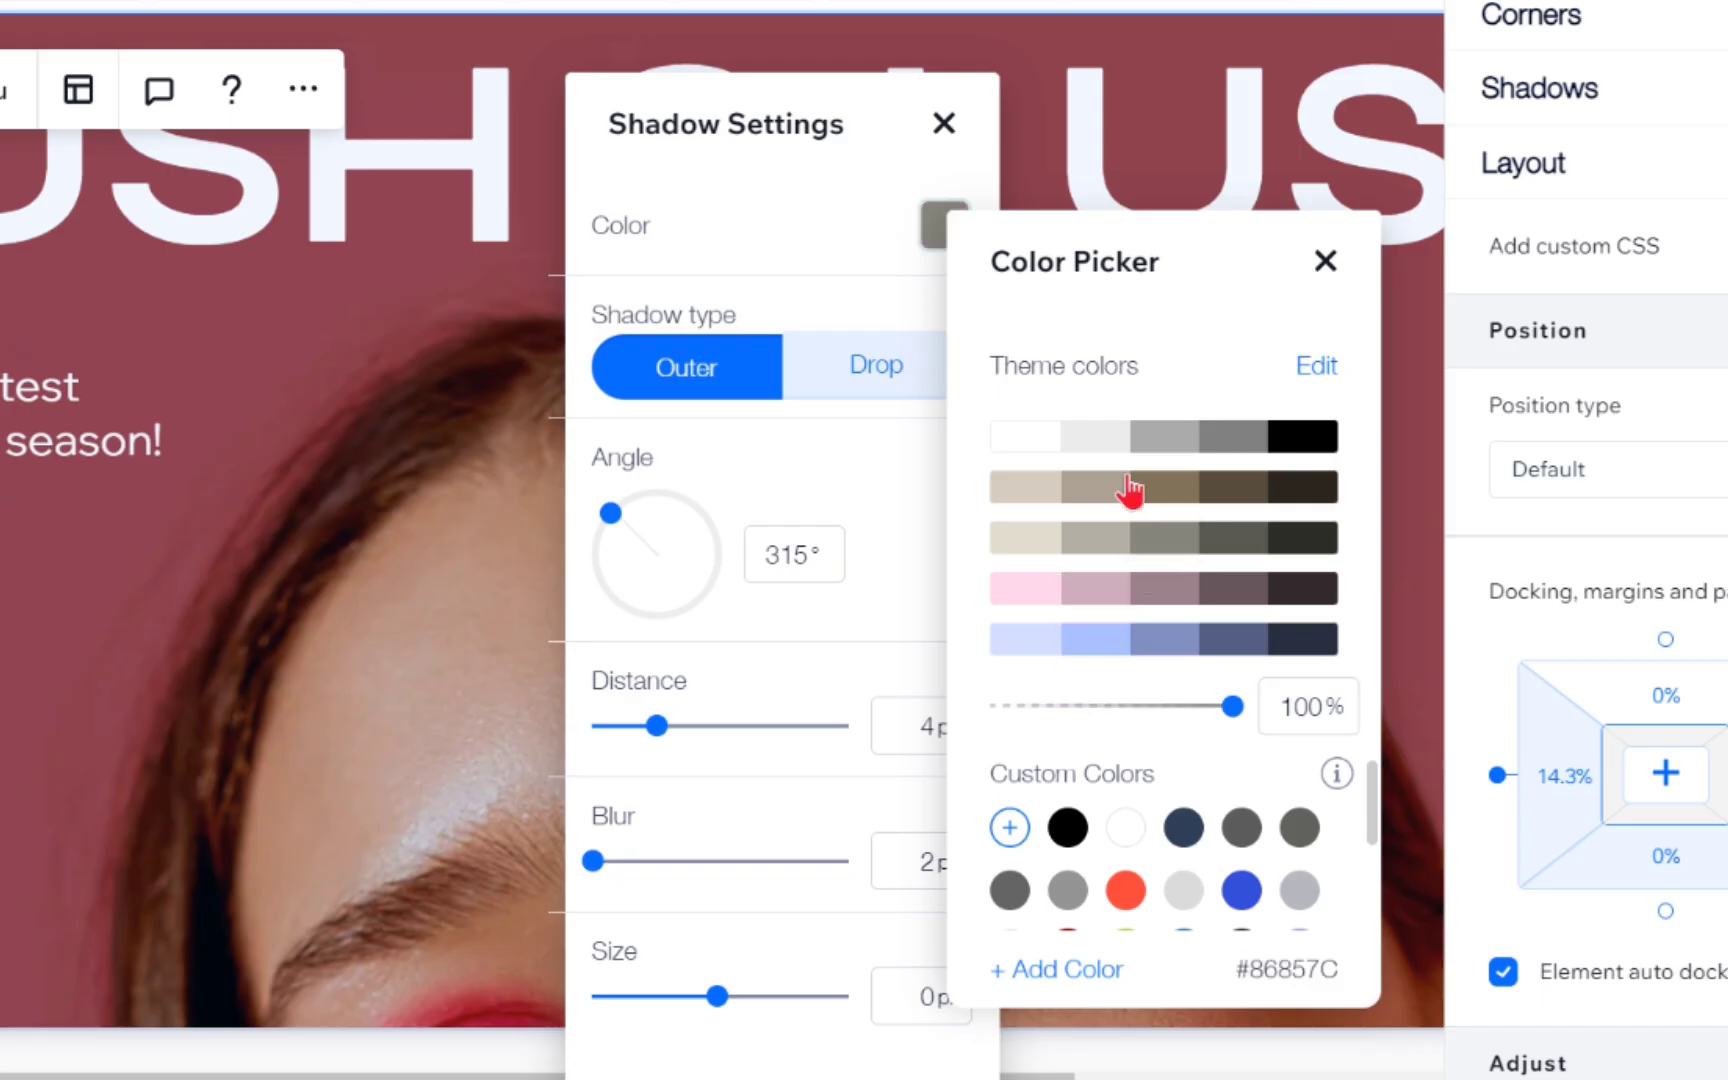
{"action": "left_click", "coordinate": [1203, 601]}
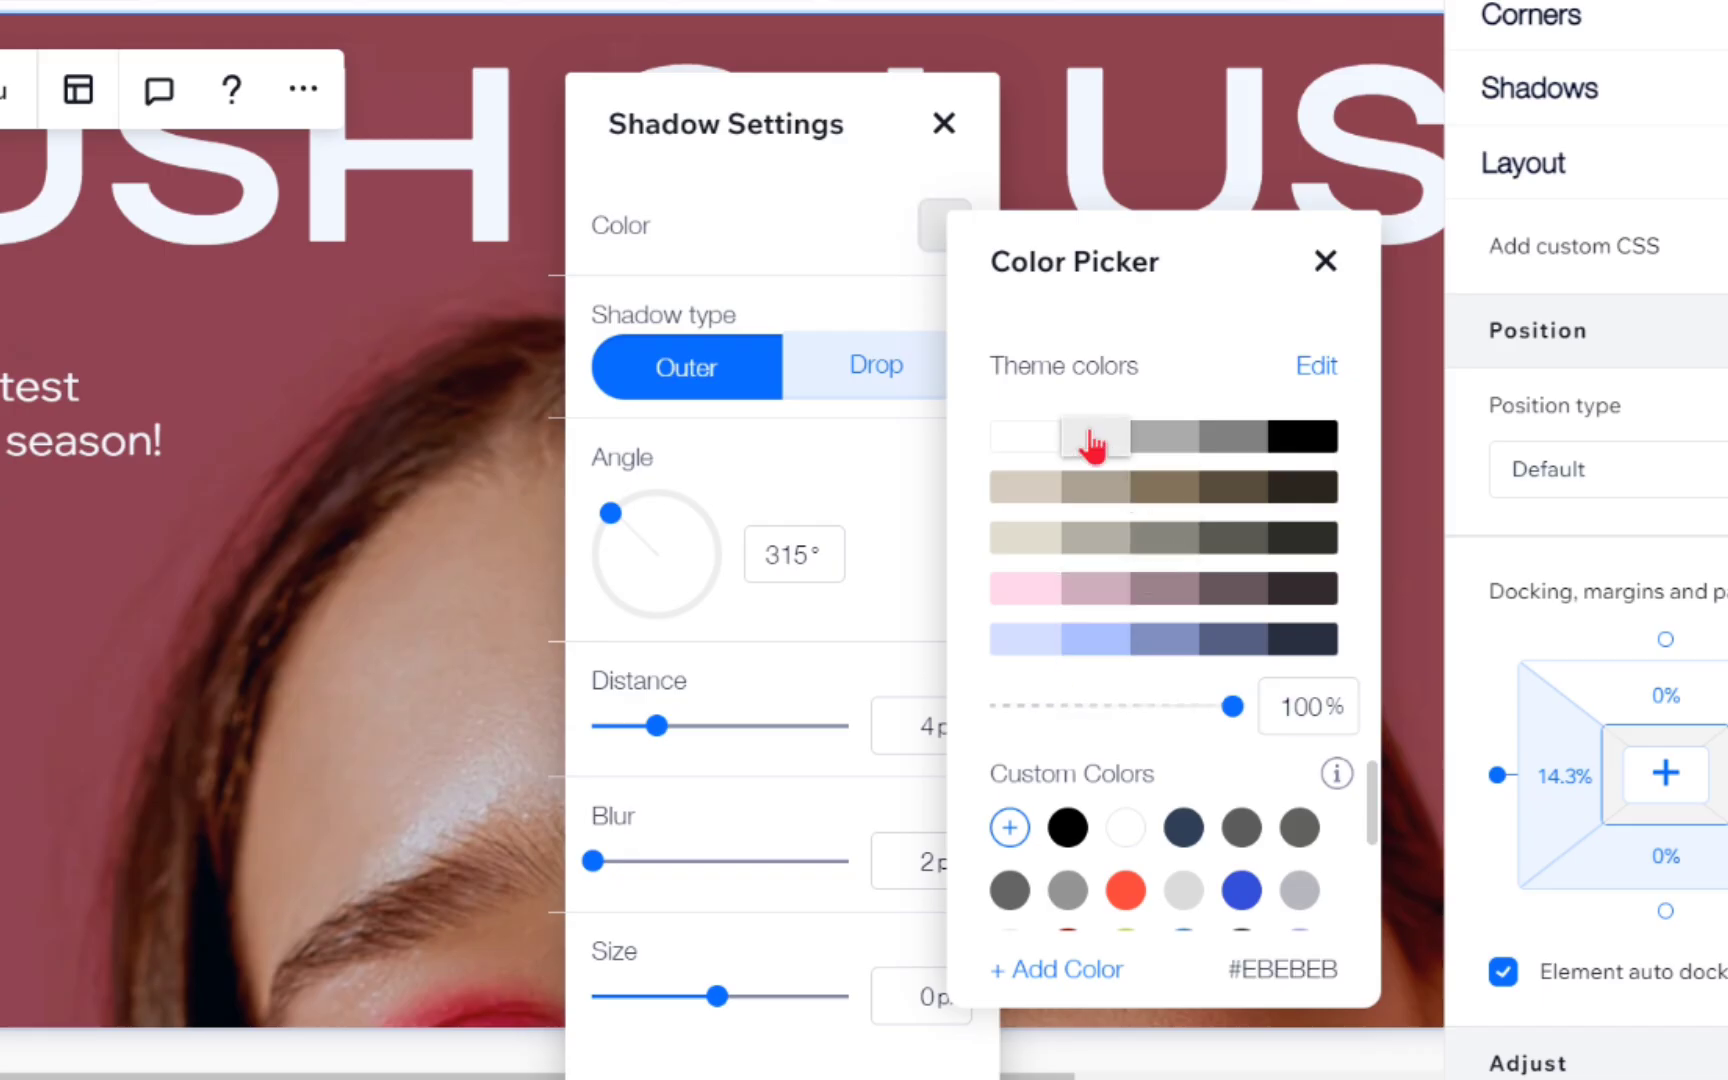
{"action": "left_click", "coordinate": [1150, 447]}
{"action": "left_click", "coordinate": [1193, 603]}
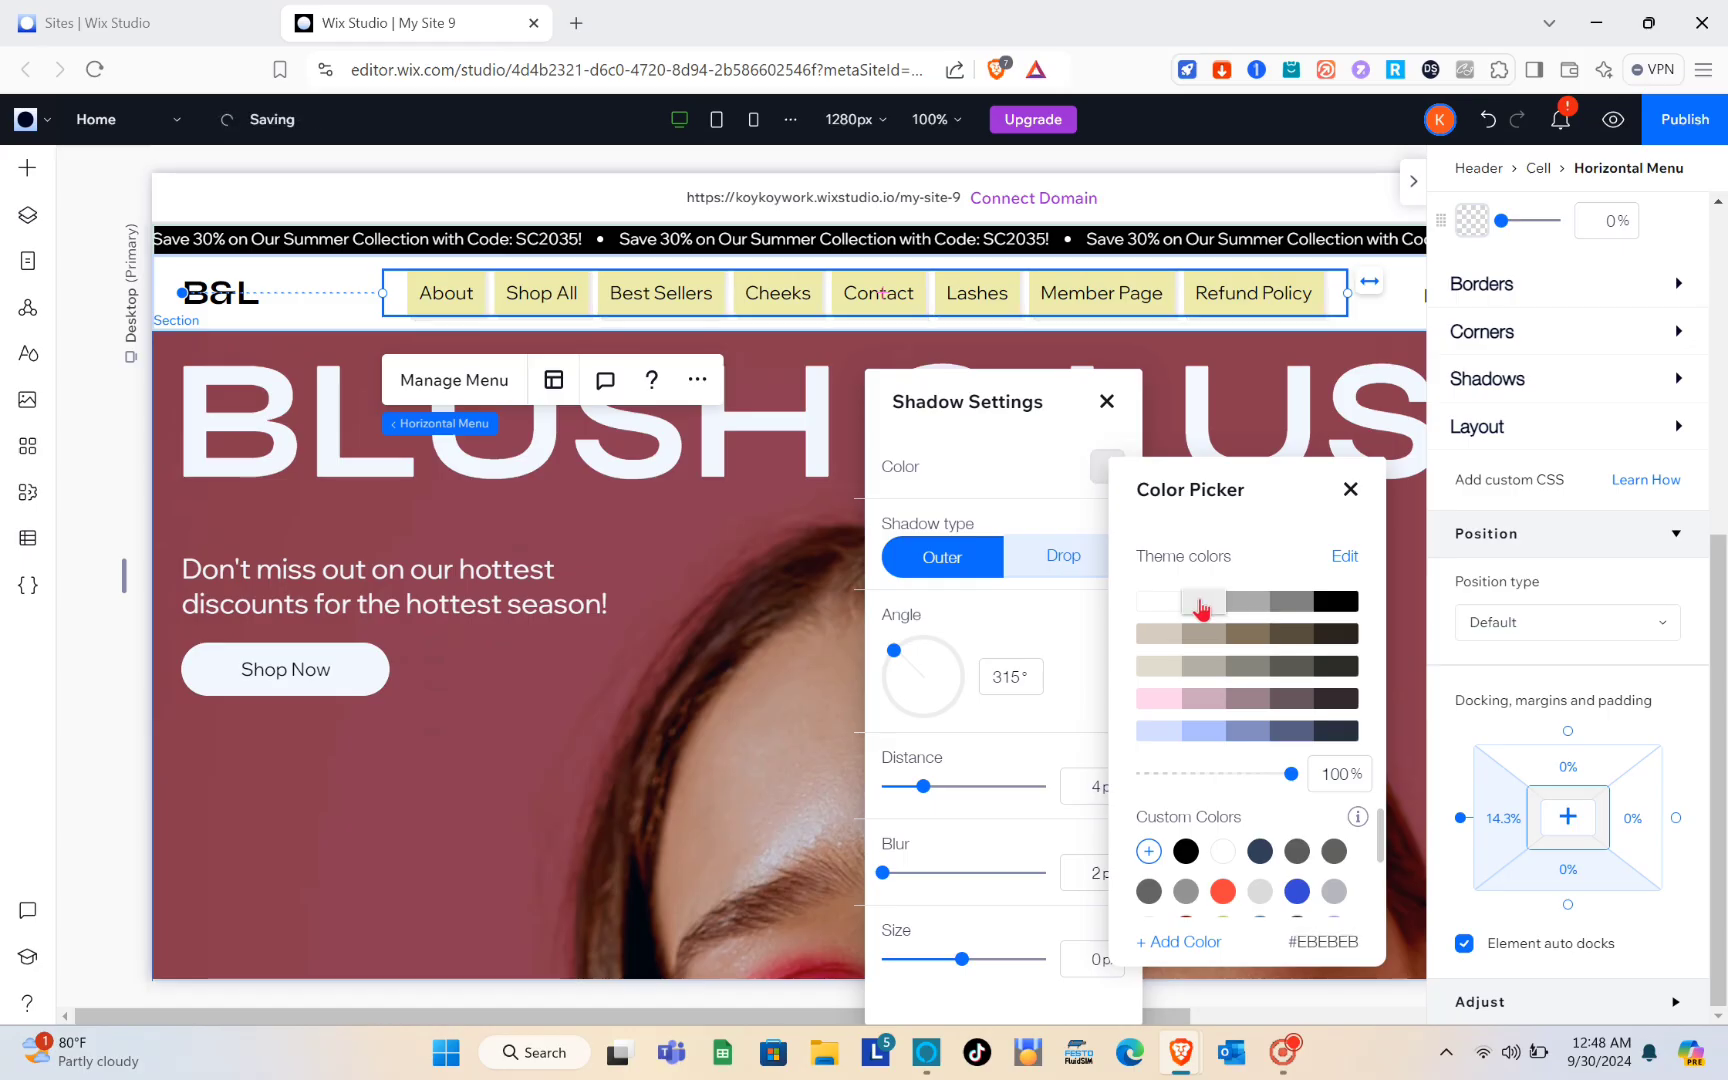
{"action": "left_click", "coordinate": [1350, 490]}
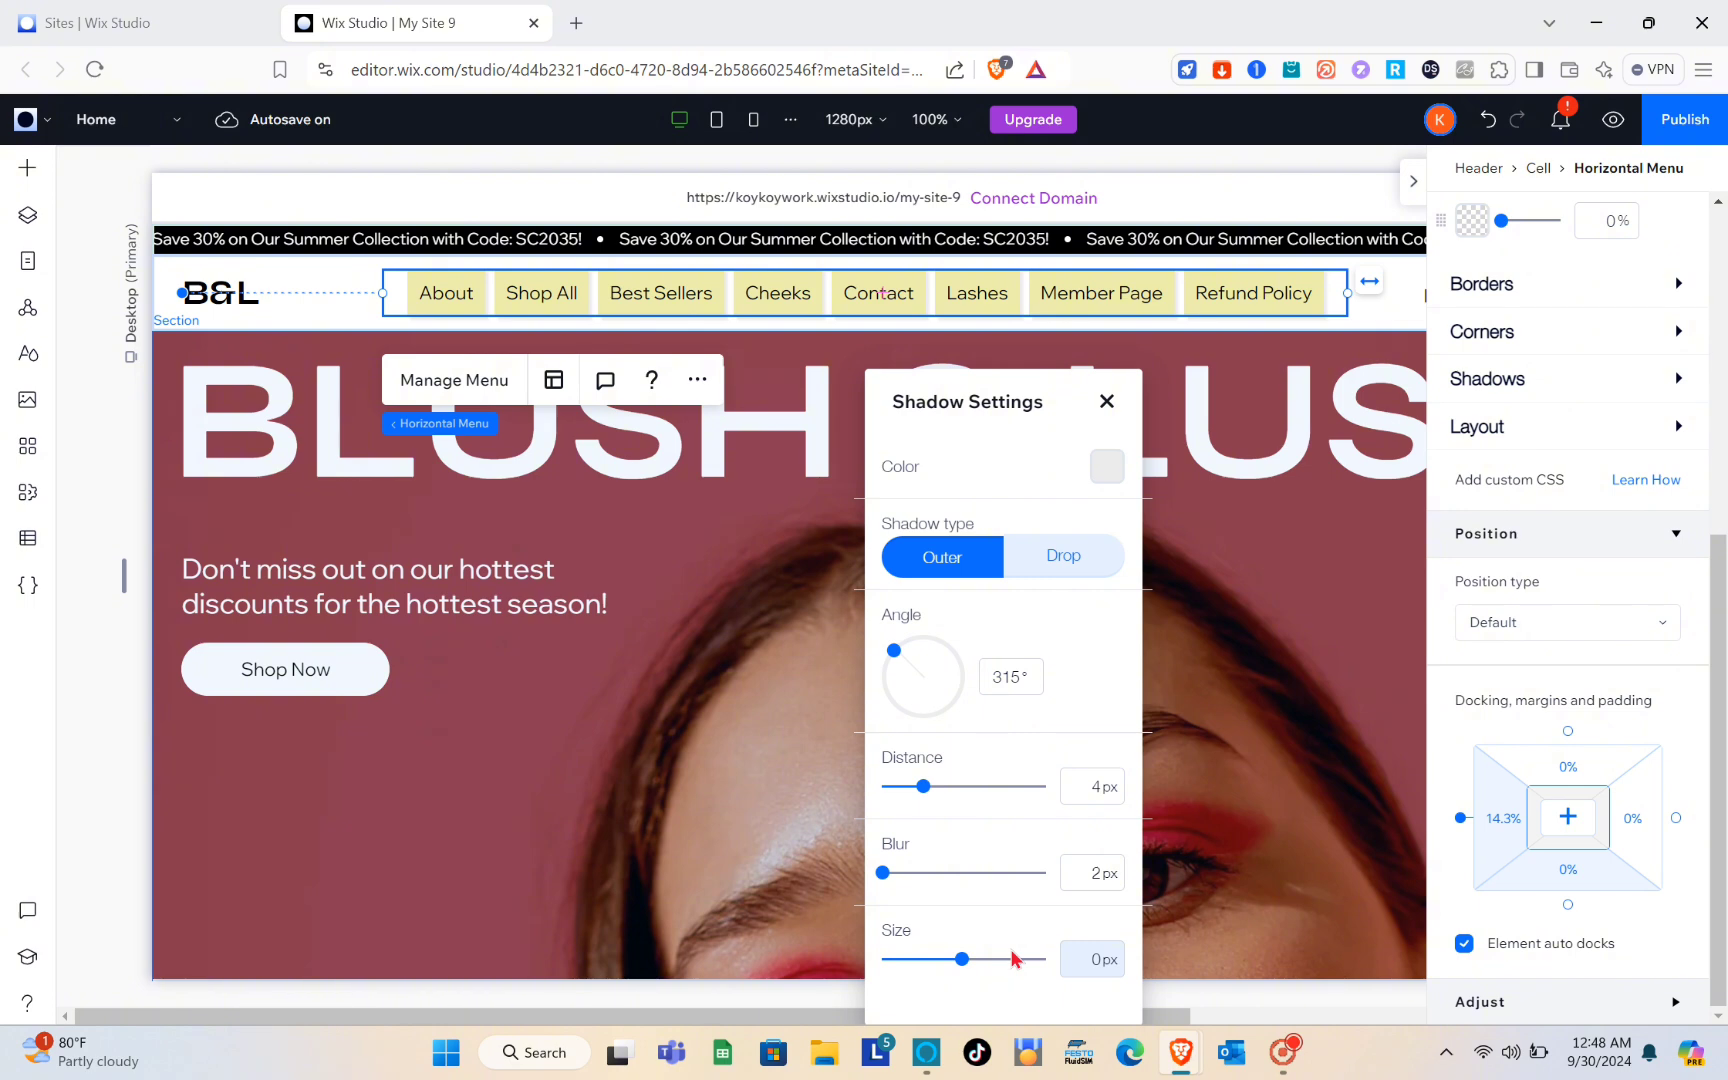
{"action": "left_click", "coordinate": [1107, 404]}
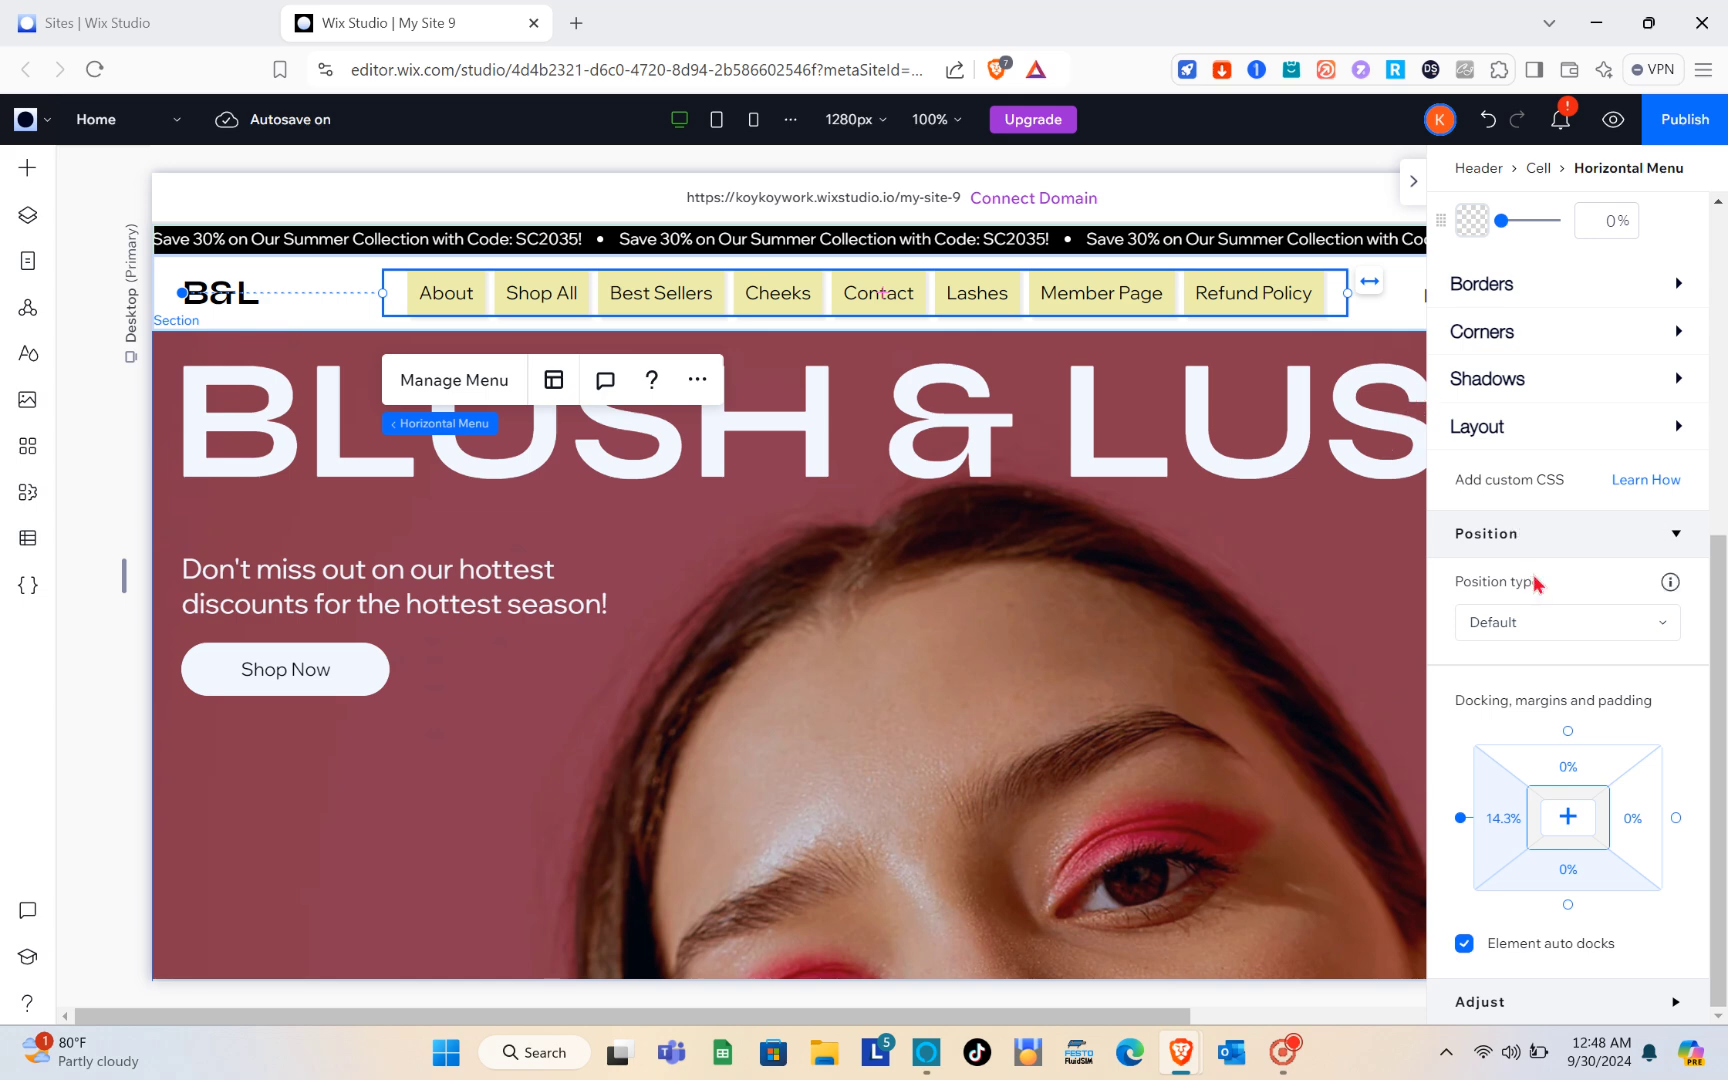
- Set the horizontal menu's position type to Sticky
{"action": "scroll", "coordinate": [1535, 585], "scroll_direction": "up", "scroll_amount": 5}
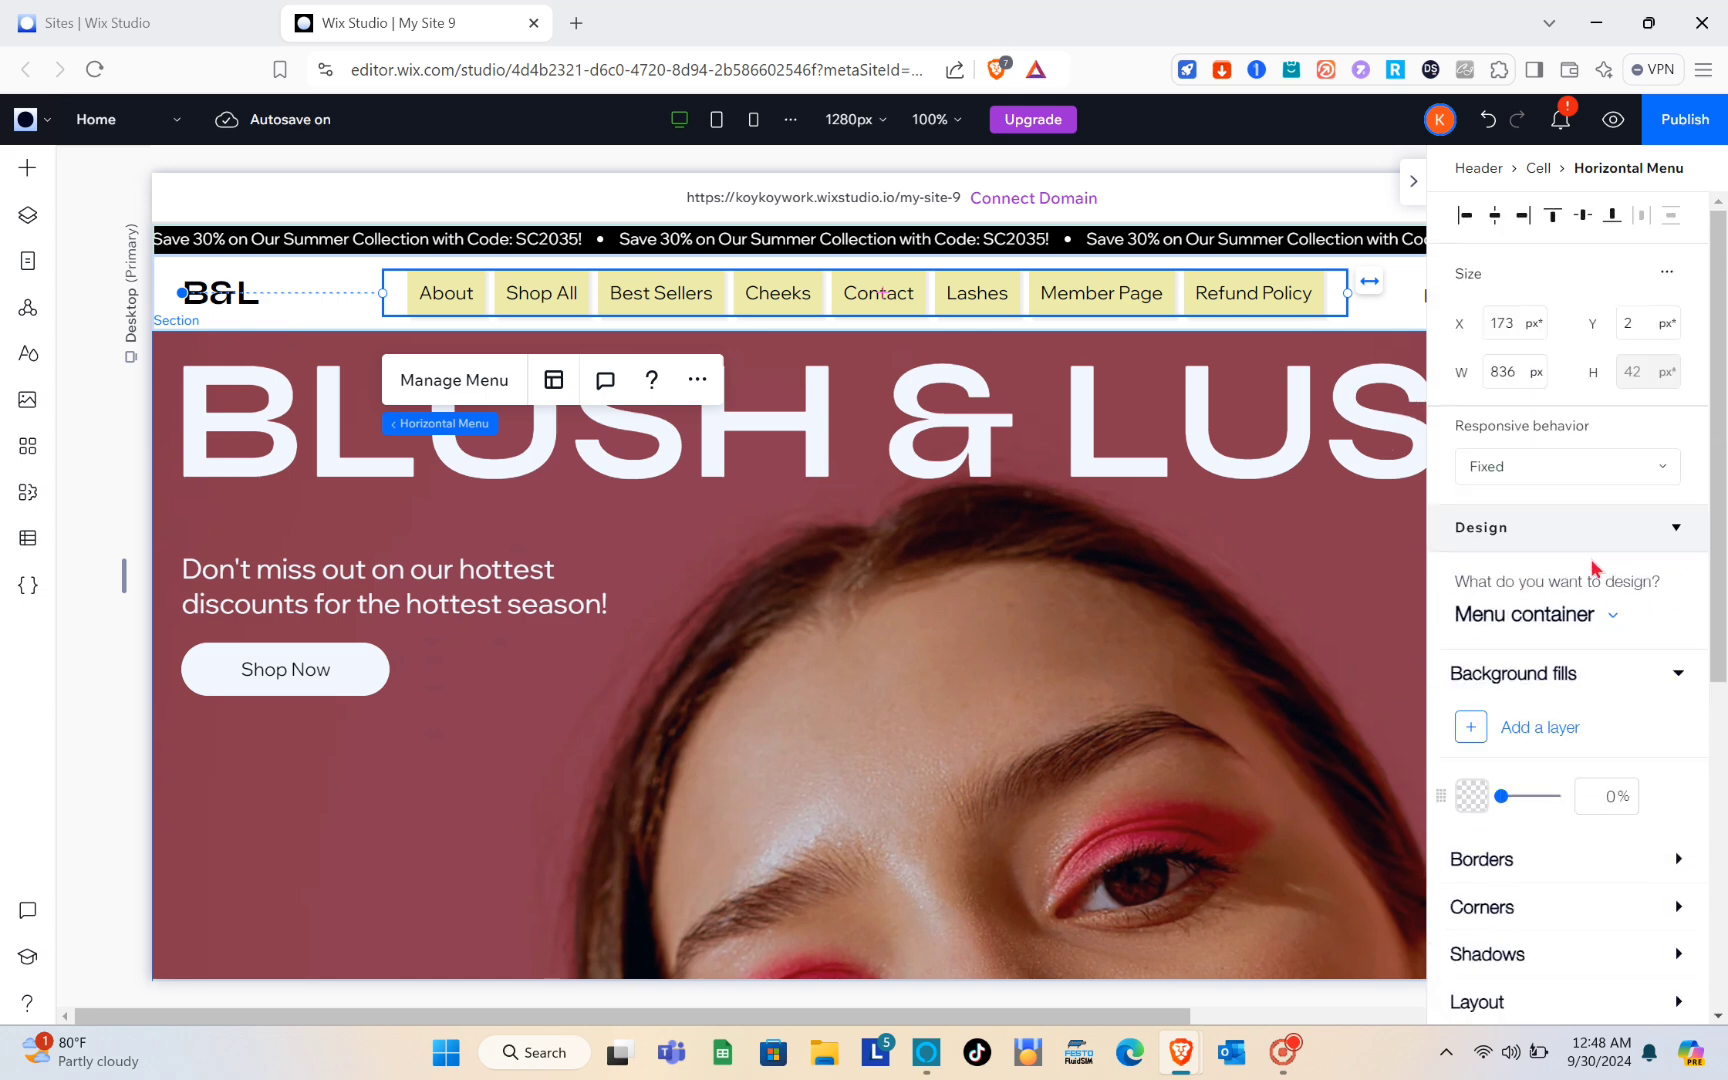
{"action": "scroll", "coordinate": [1541, 665], "scroll_direction": "down", "scroll_amount": 5}
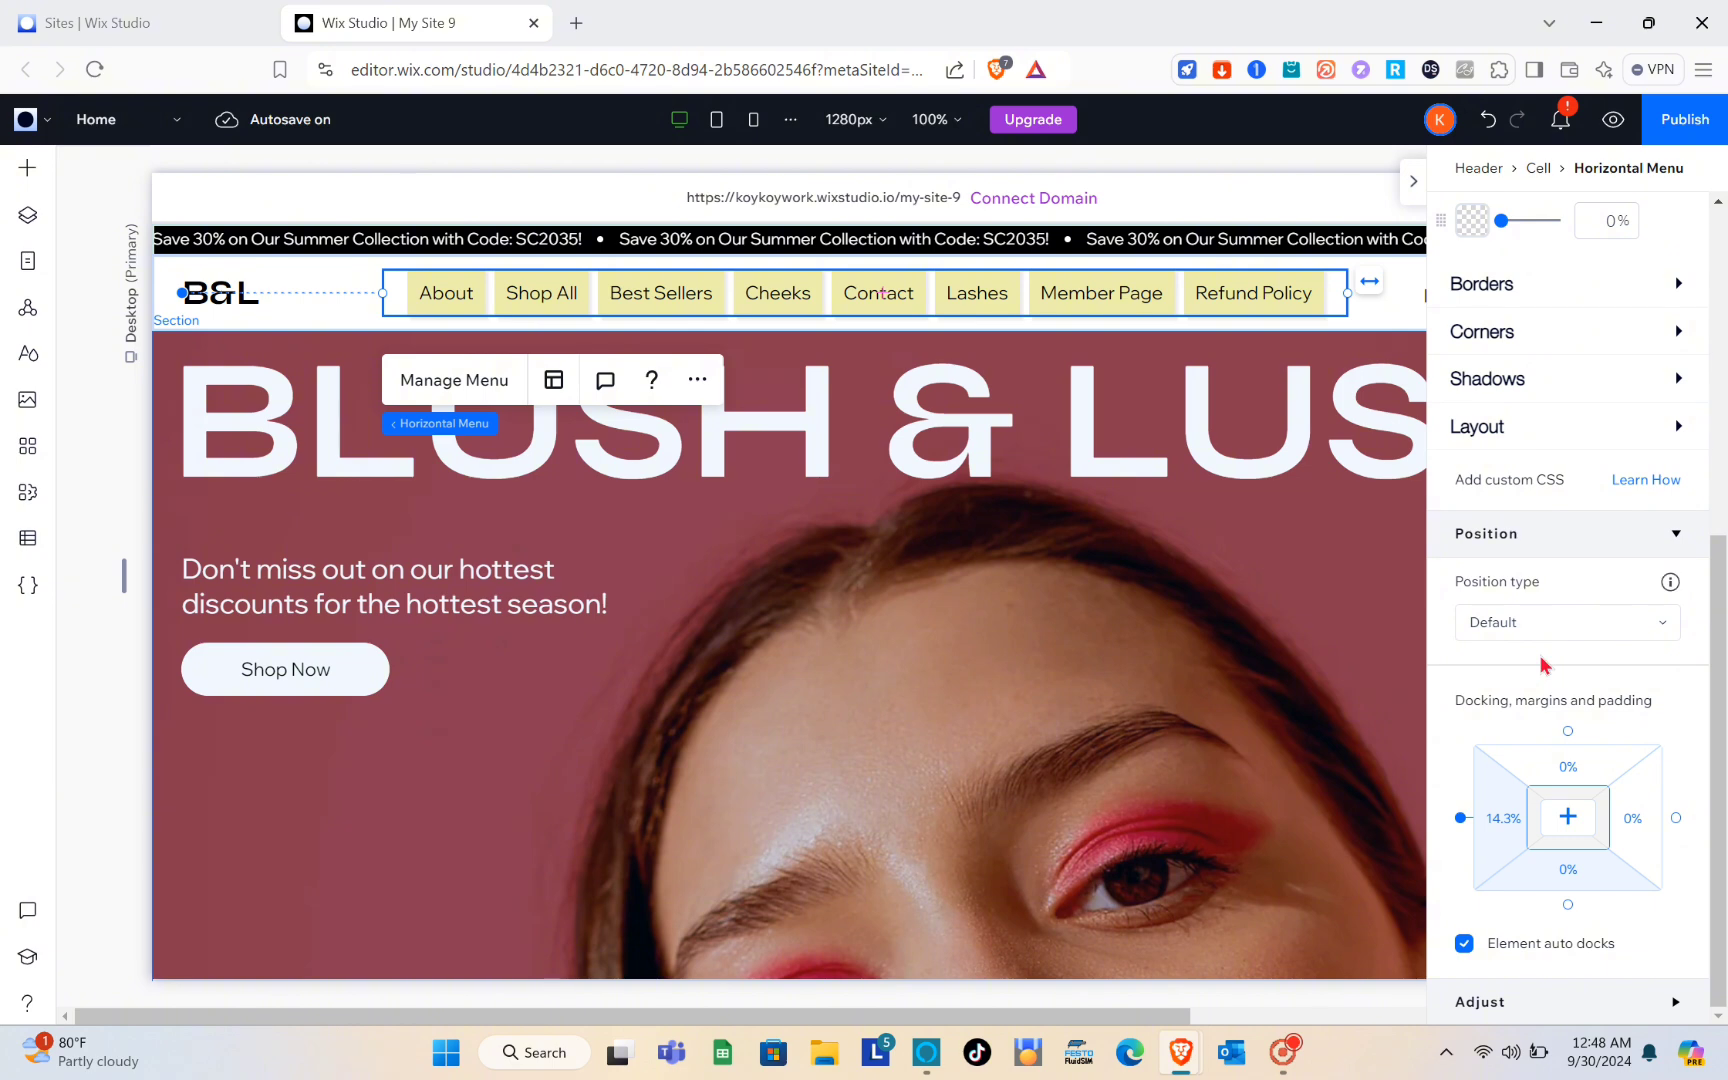
{"action": "left_click", "coordinate": [1524, 622]}
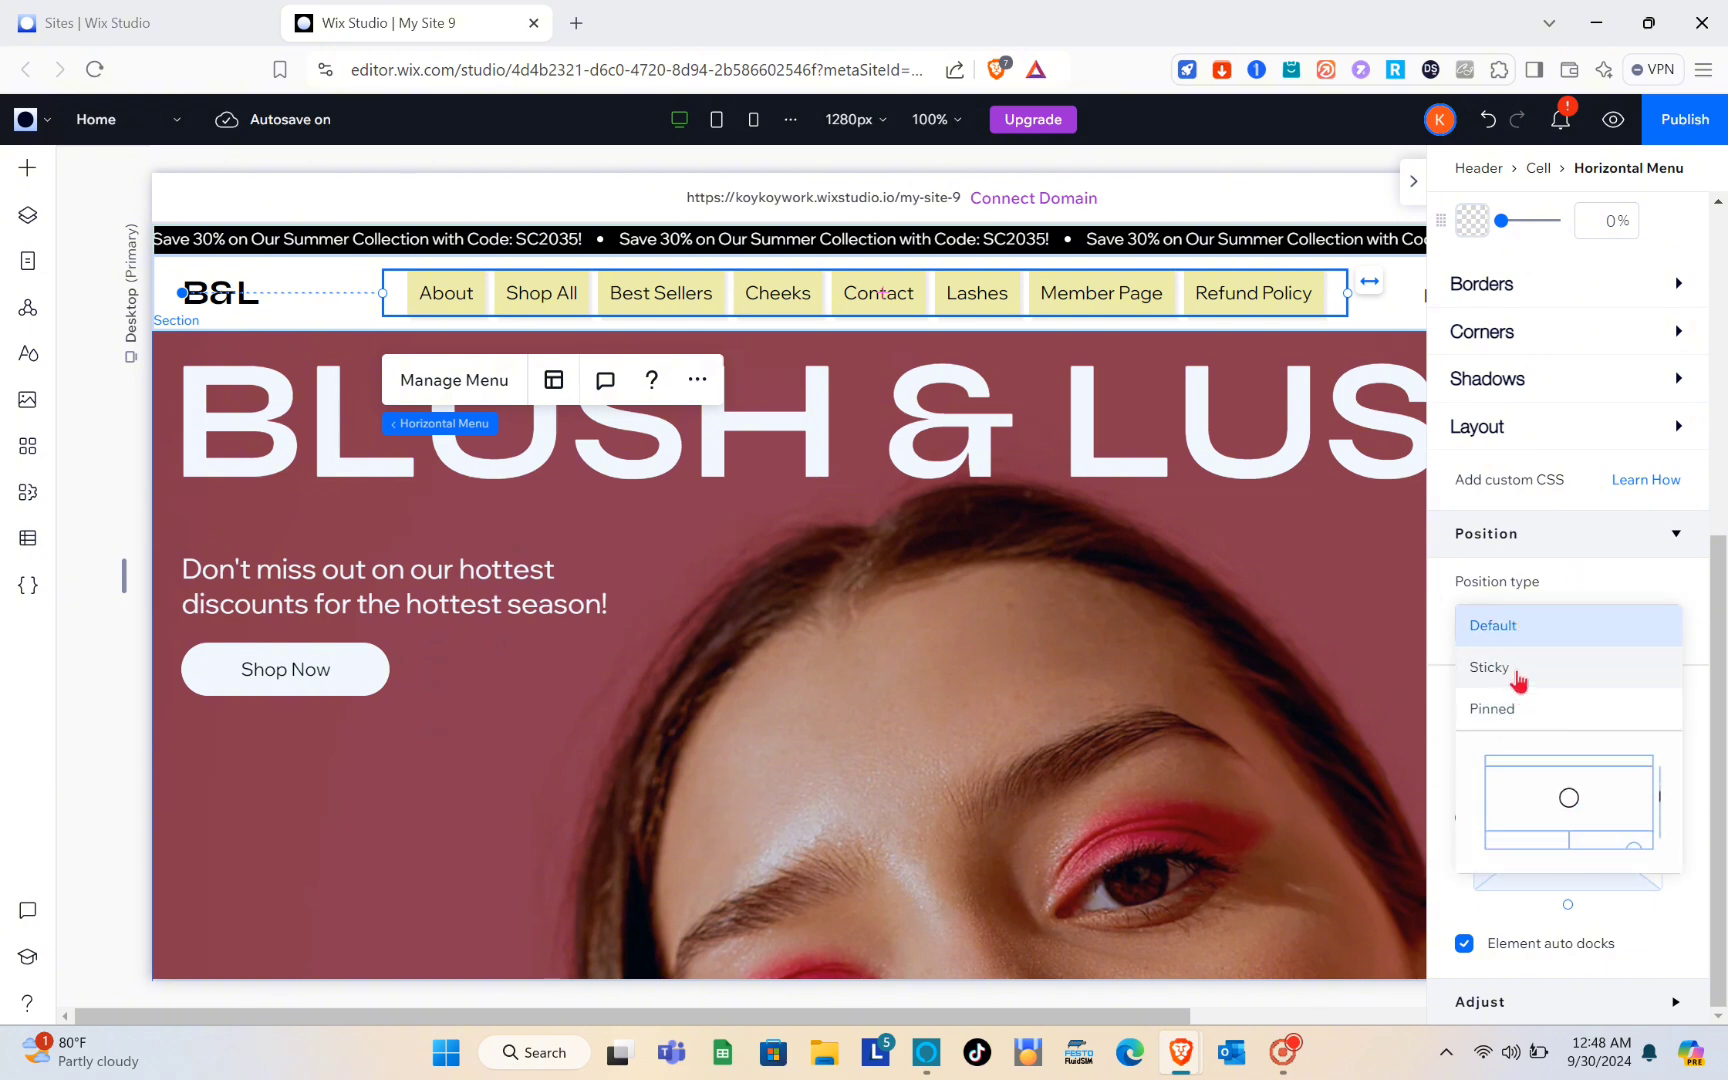
{"action": "left_click", "coordinate": [1518, 679]}
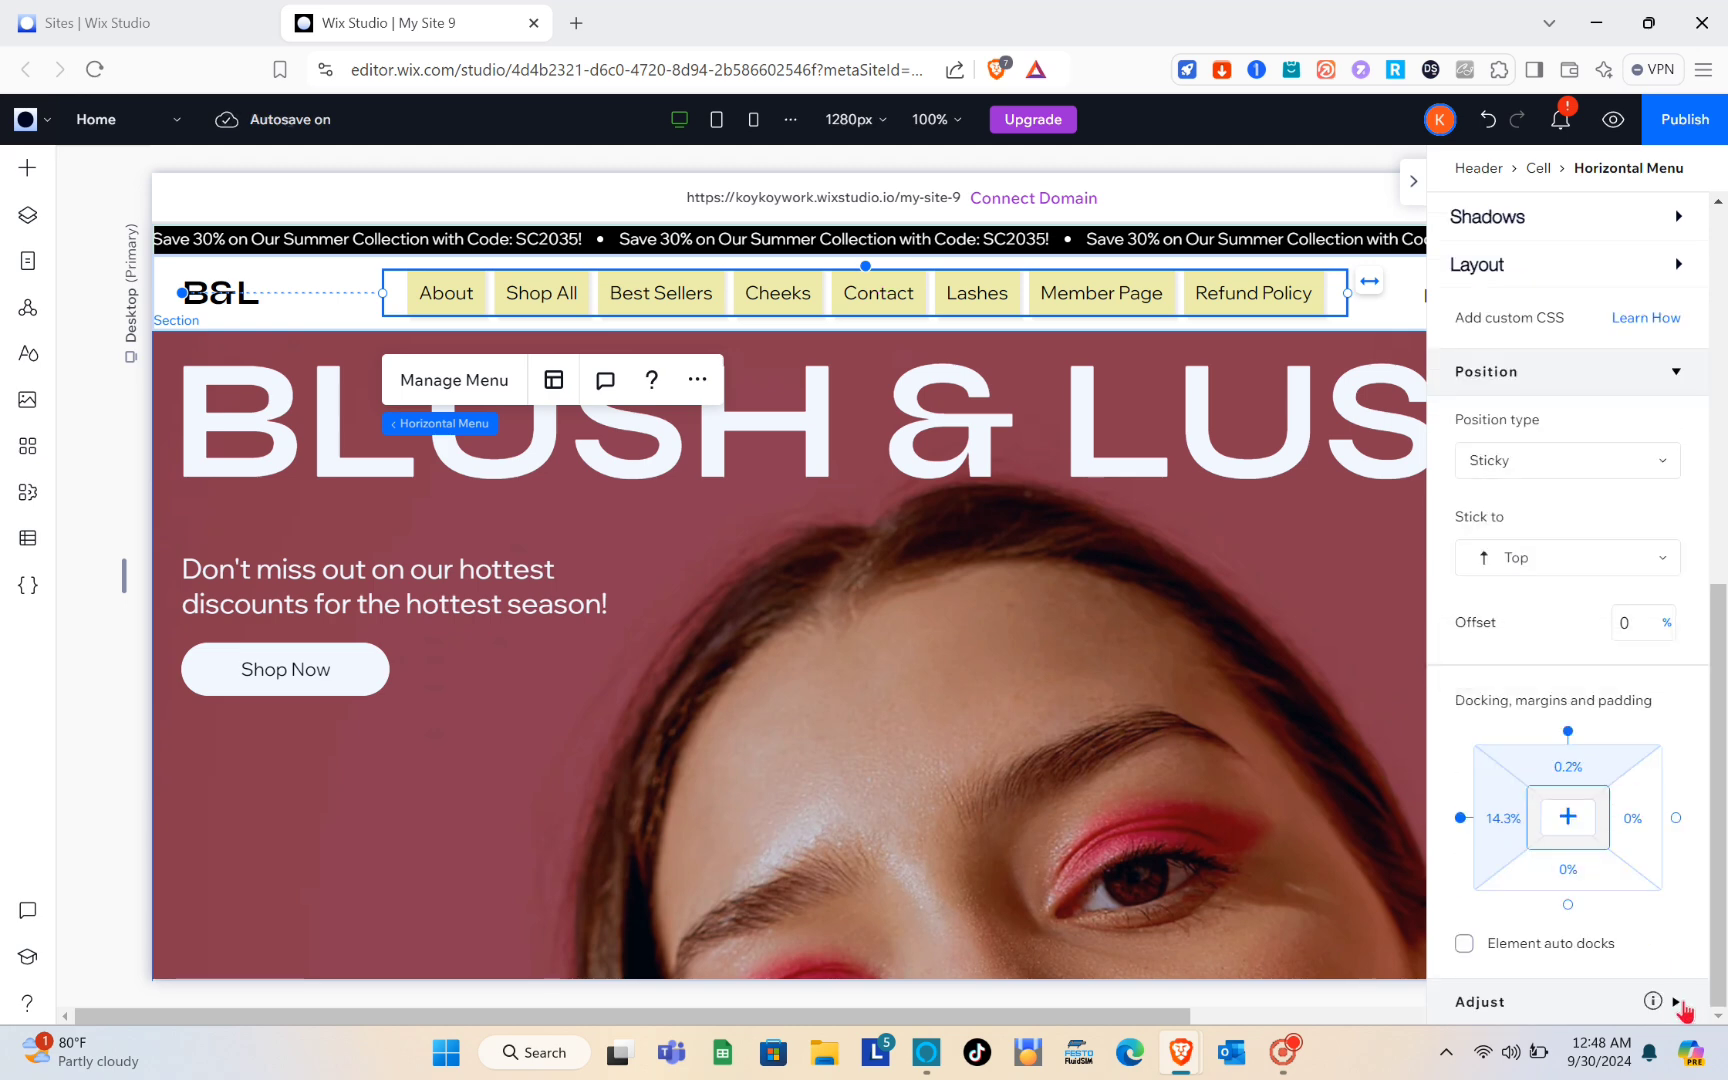
- Show the menu's Adjust settings and examine the opacity, rotate, scale, skew and translate options
{"action": "left_click", "coordinate": [1676, 1002]}
{"action": "scroll", "coordinate": [1581, 625], "scroll_direction": "up", "scroll_amount": 4}
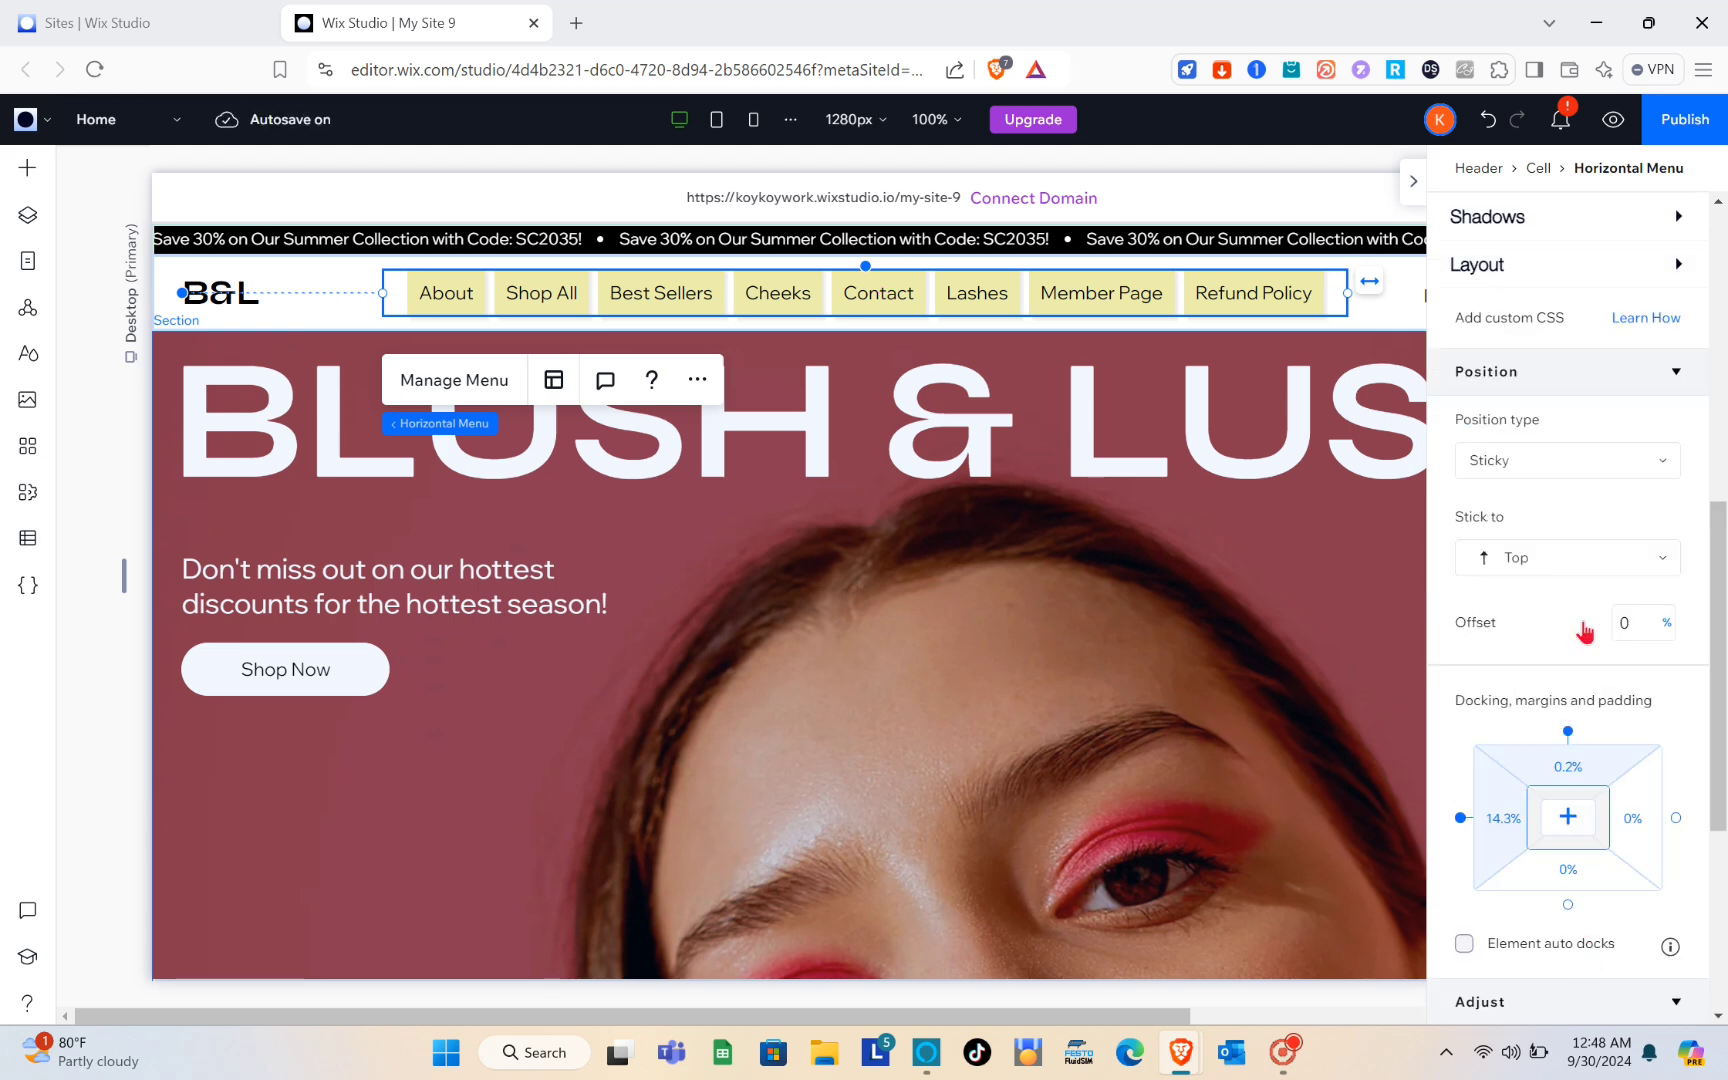
{"action": "scroll", "coordinate": [1574, 629], "scroll_direction": "down", "scroll_amount": 4}
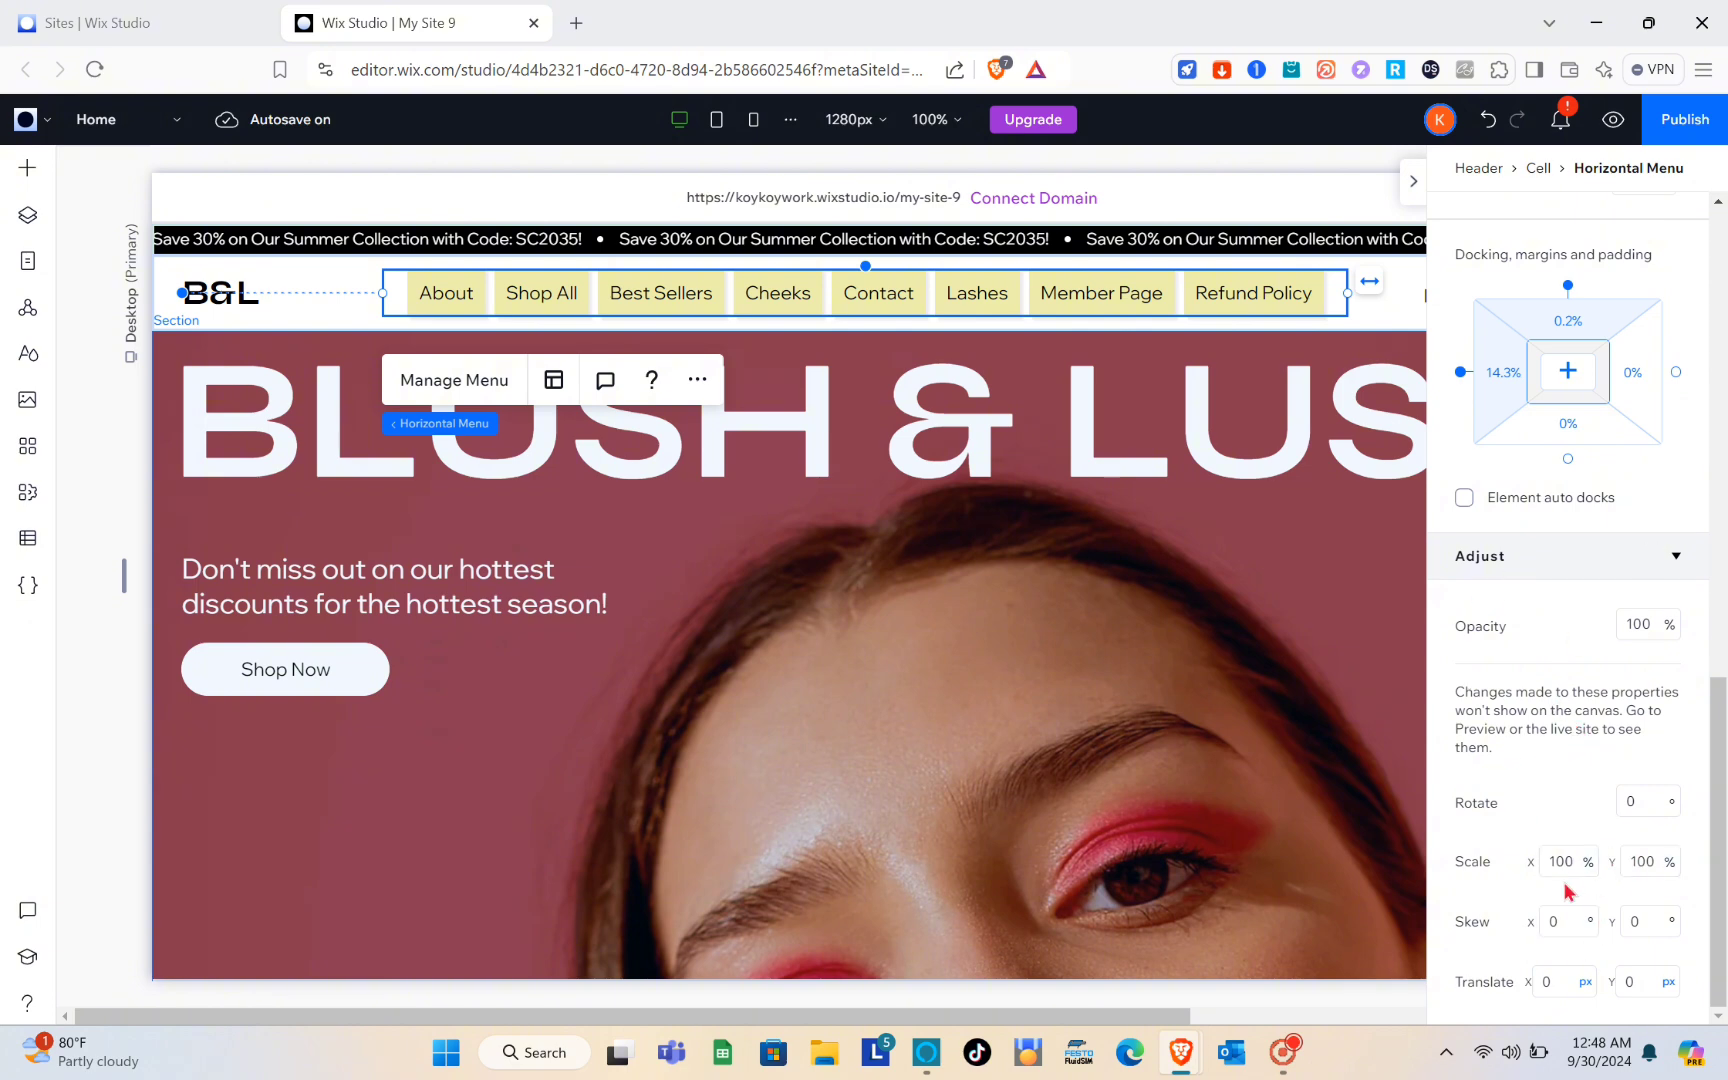
- Open the menu container's background fill, try a linear gradient and switch the fill type to an image
{"action": "scroll", "coordinate": [1567, 891], "scroll_direction": "up", "scroll_amount": 10}
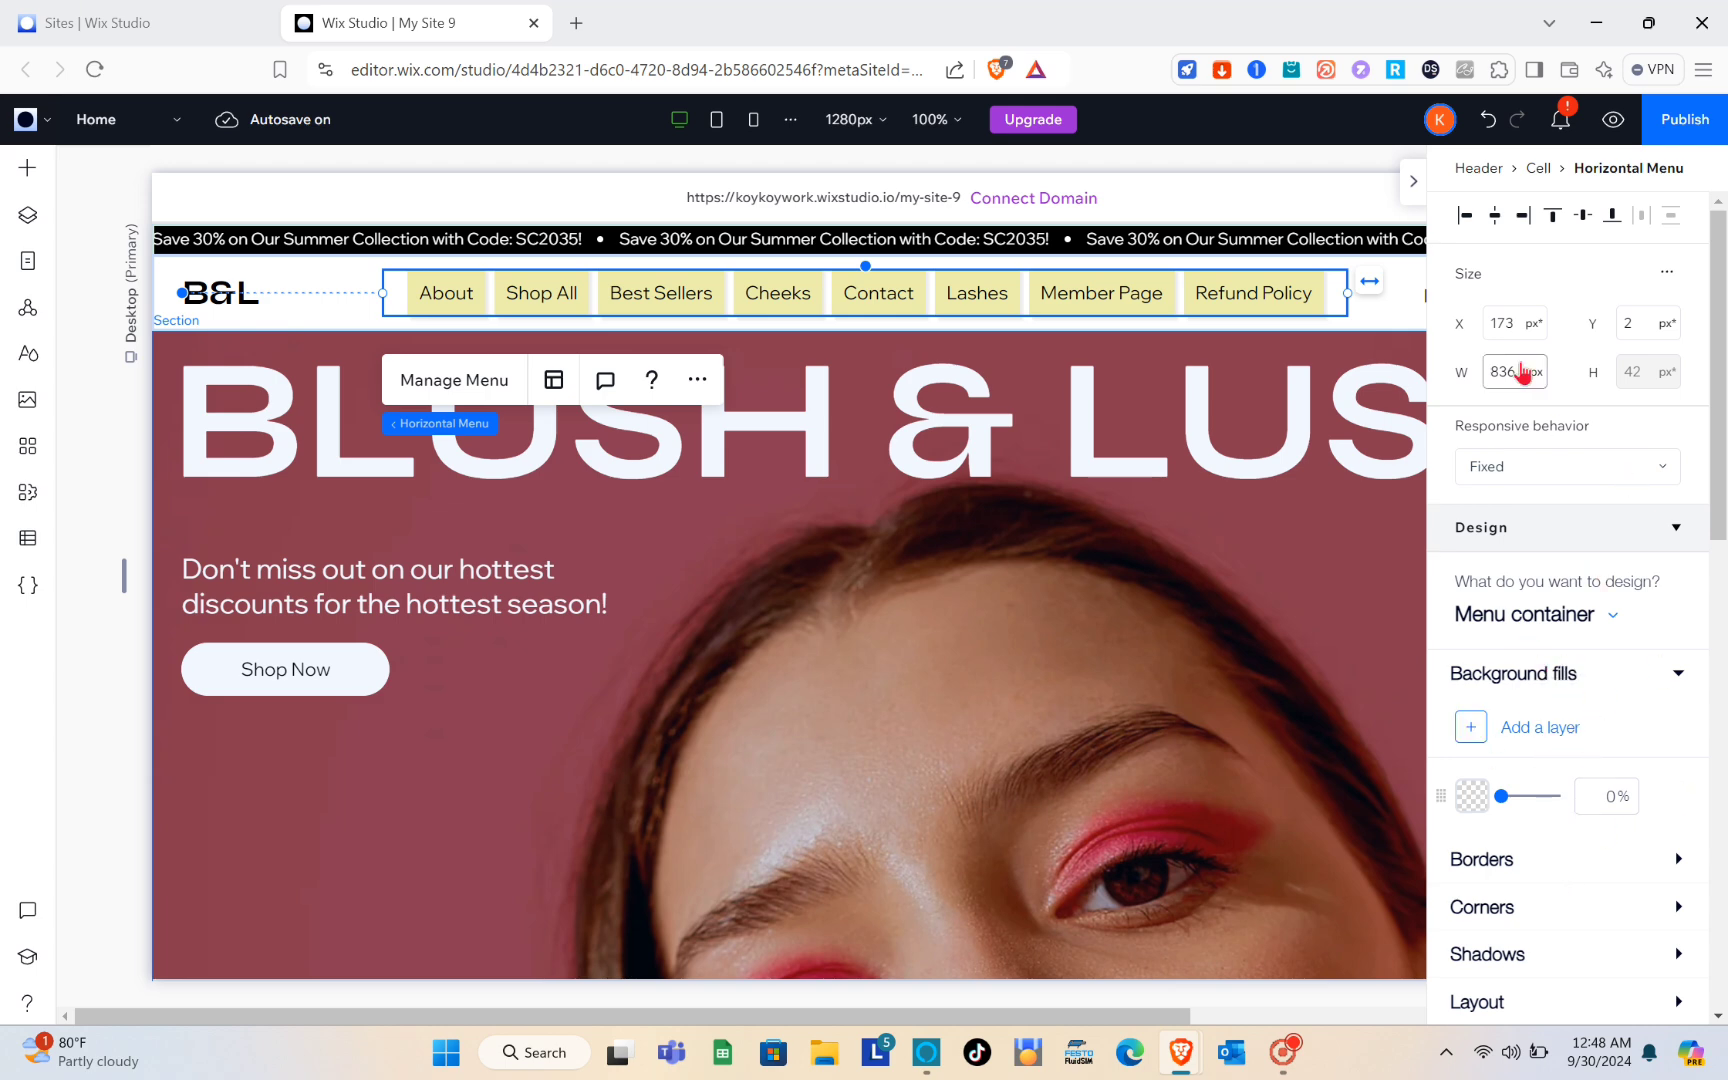
{"action": "scroll", "coordinate": [1547, 670], "scroll_direction": "down", "scroll_amount": 2}
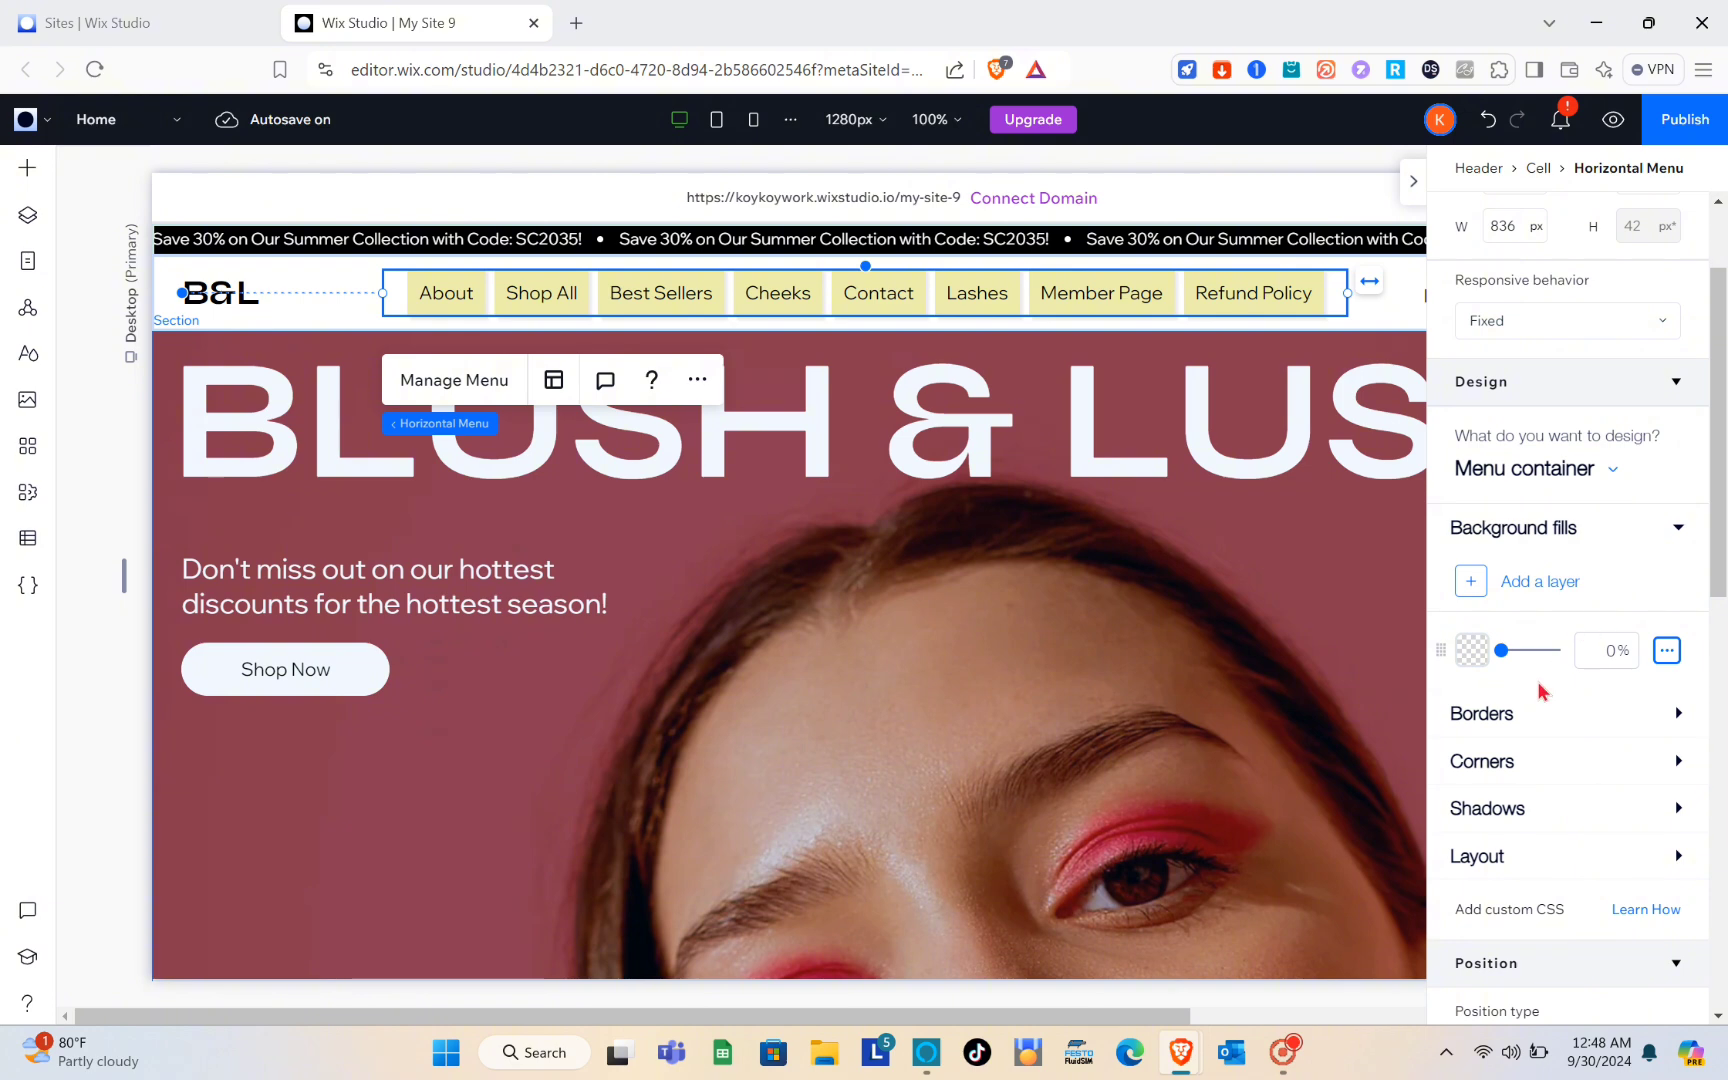
{"action": "left_click", "coordinate": [1472, 651]}
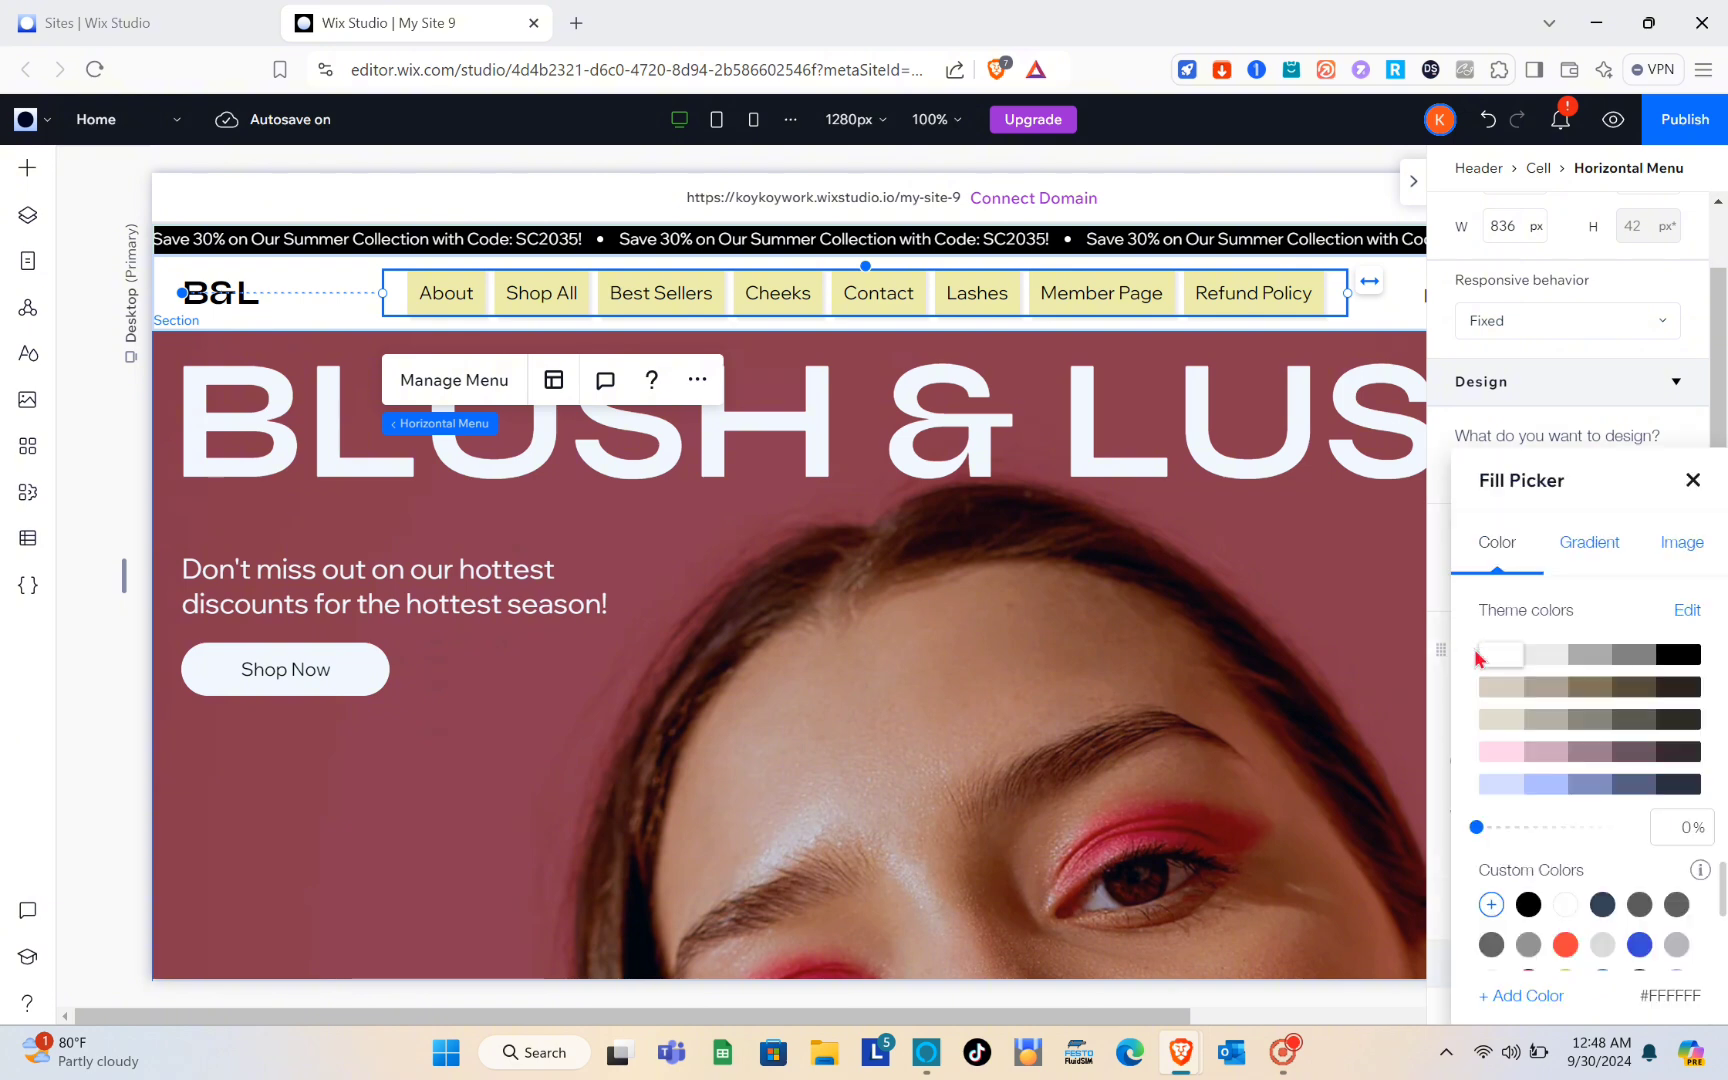
{"action": "left_click", "coordinate": [1597, 545]}
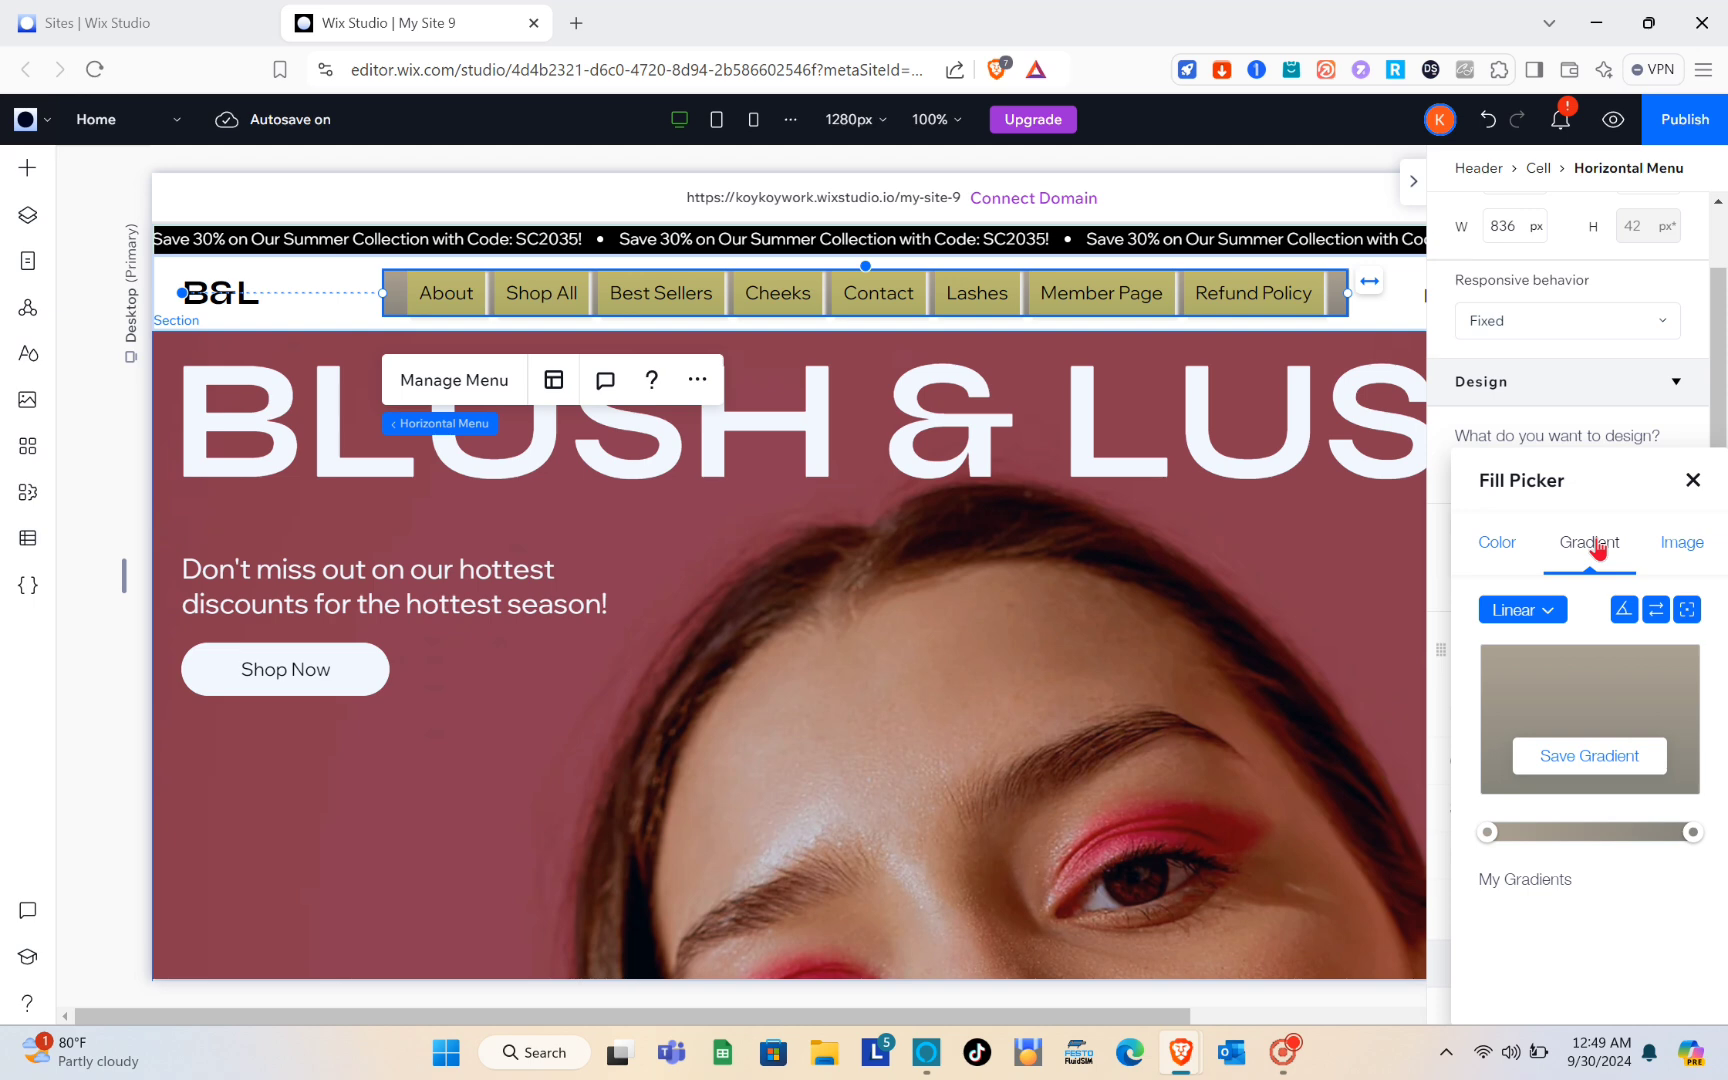
{"action": "left_click", "coordinate": [1655, 553]}
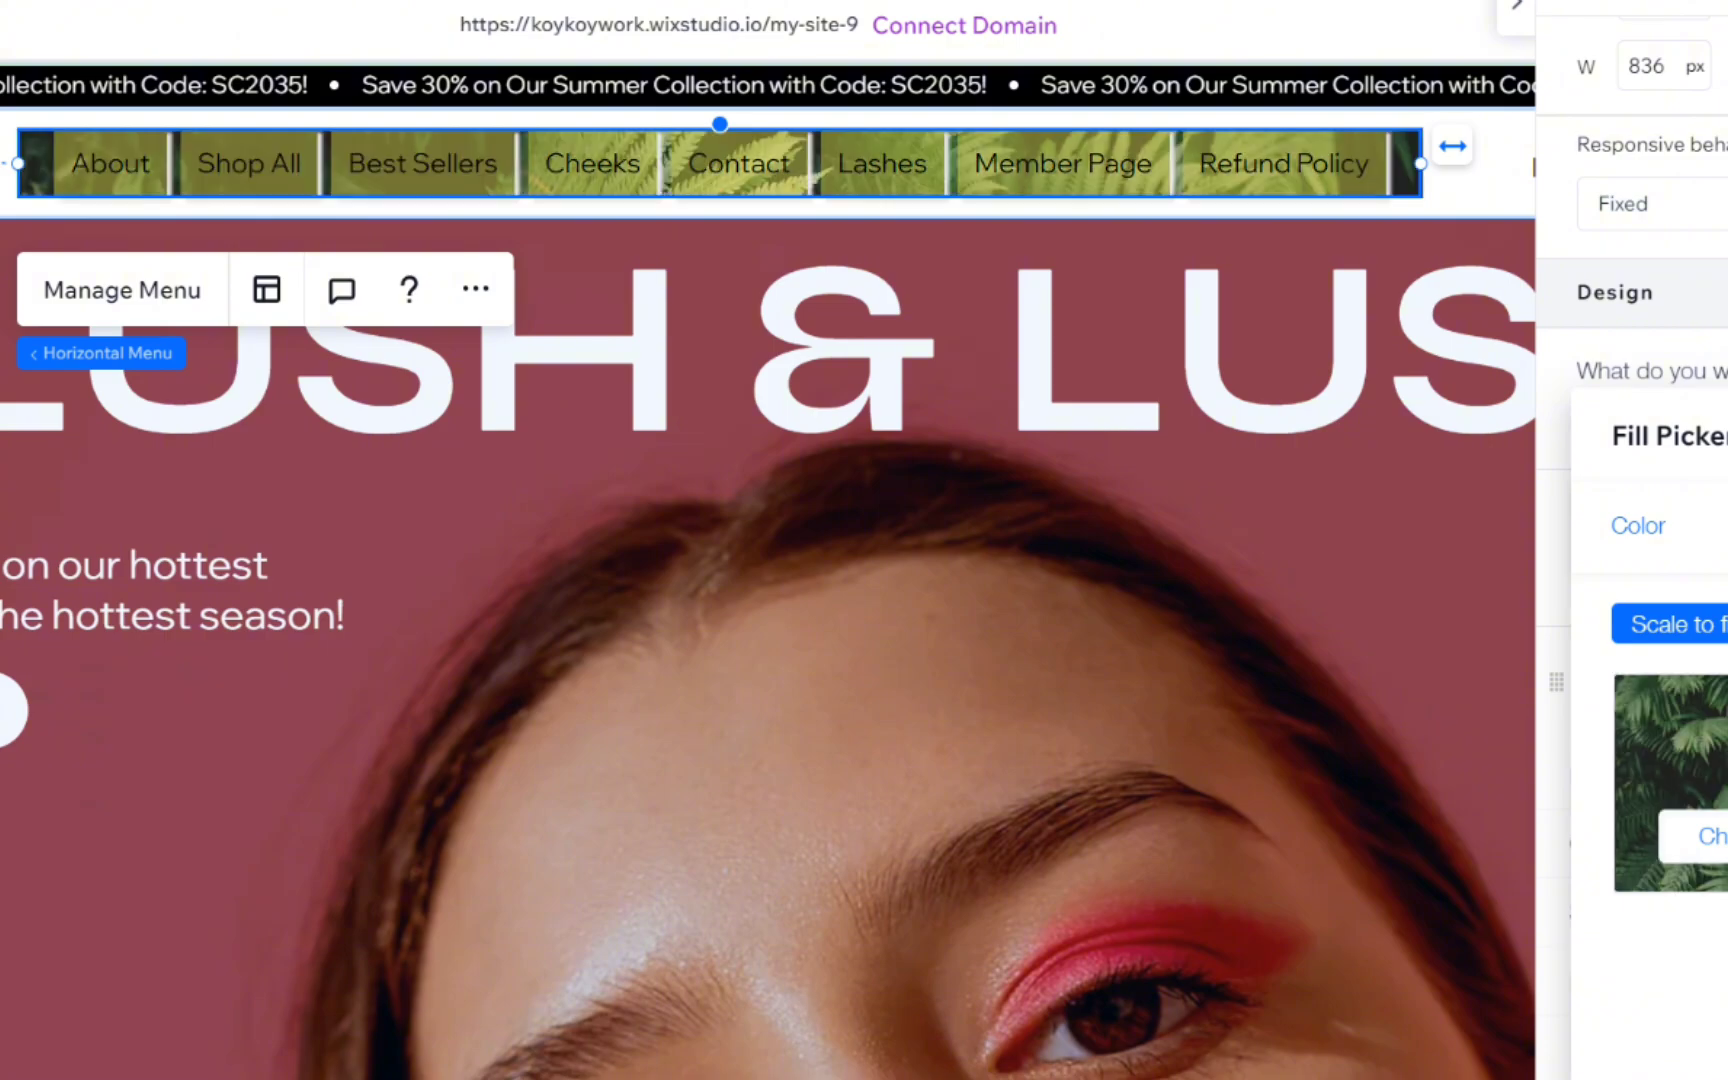
- Replace the menu container's background image with the Embroidery picture from Media from Wix and close the fill picker
{"action": "left_click", "coordinate": [1620, 767]}
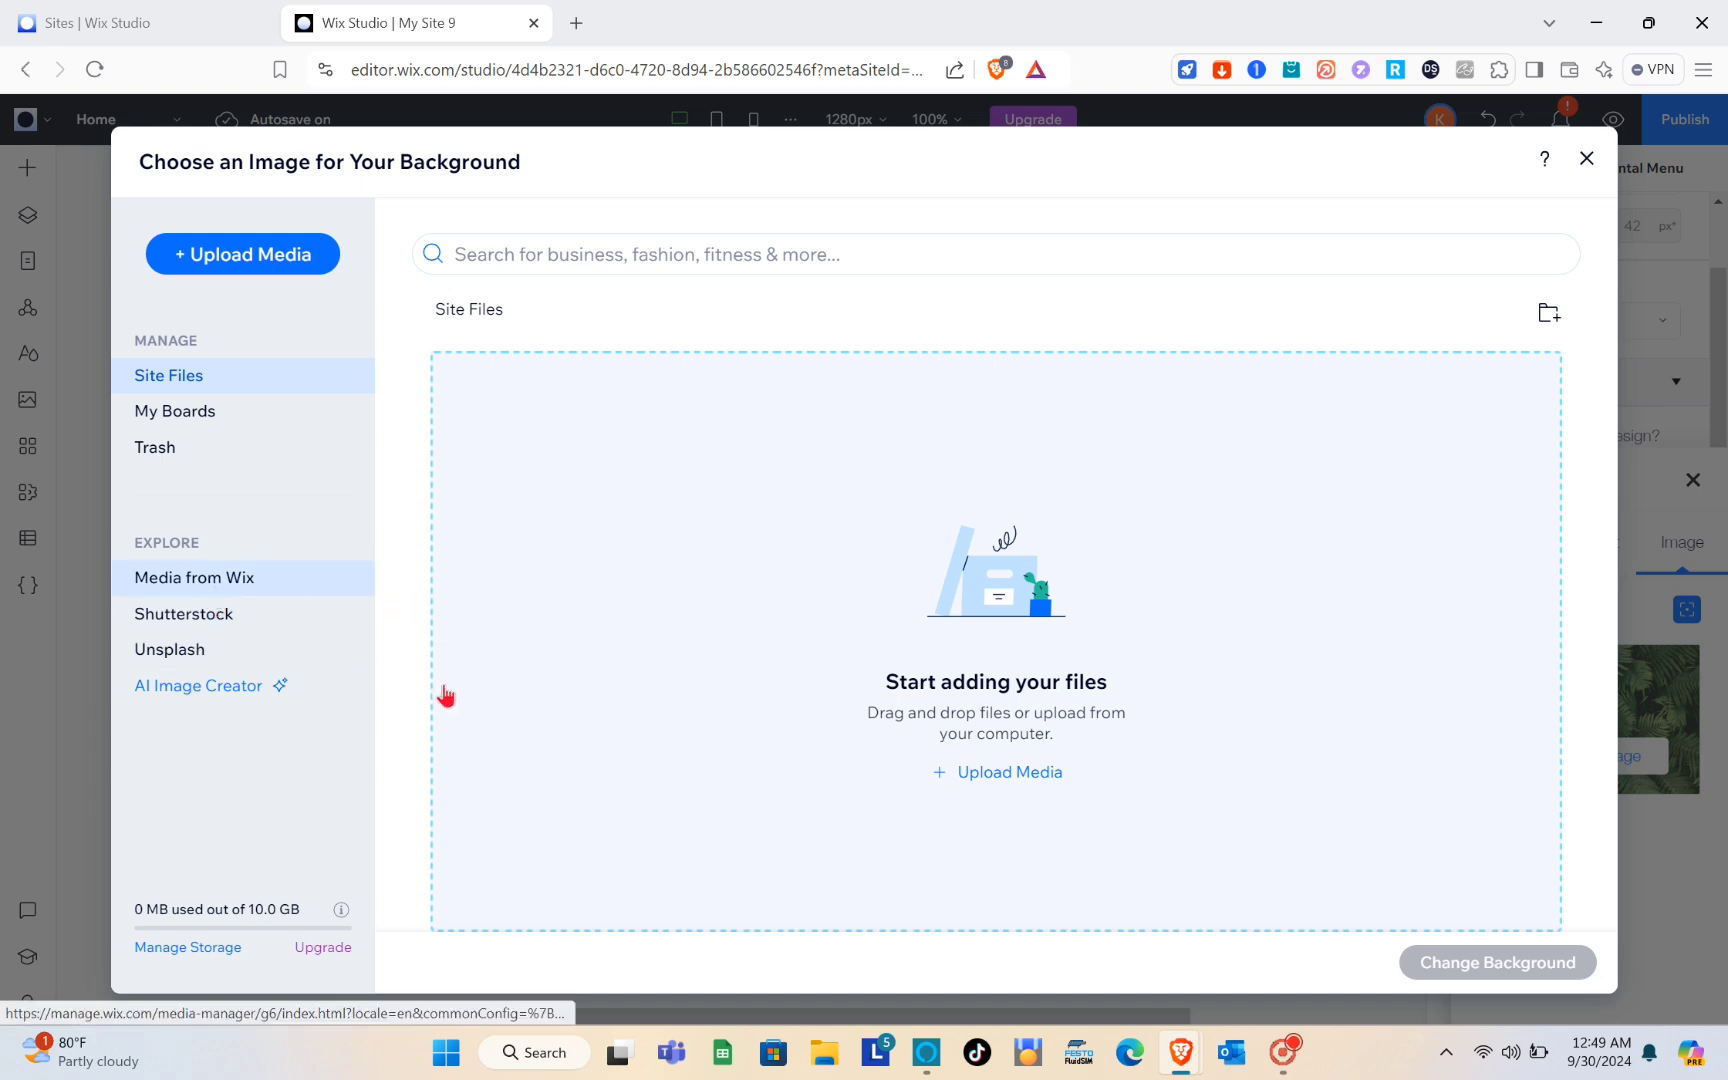
{"action": "left_click", "coordinate": [278, 577]}
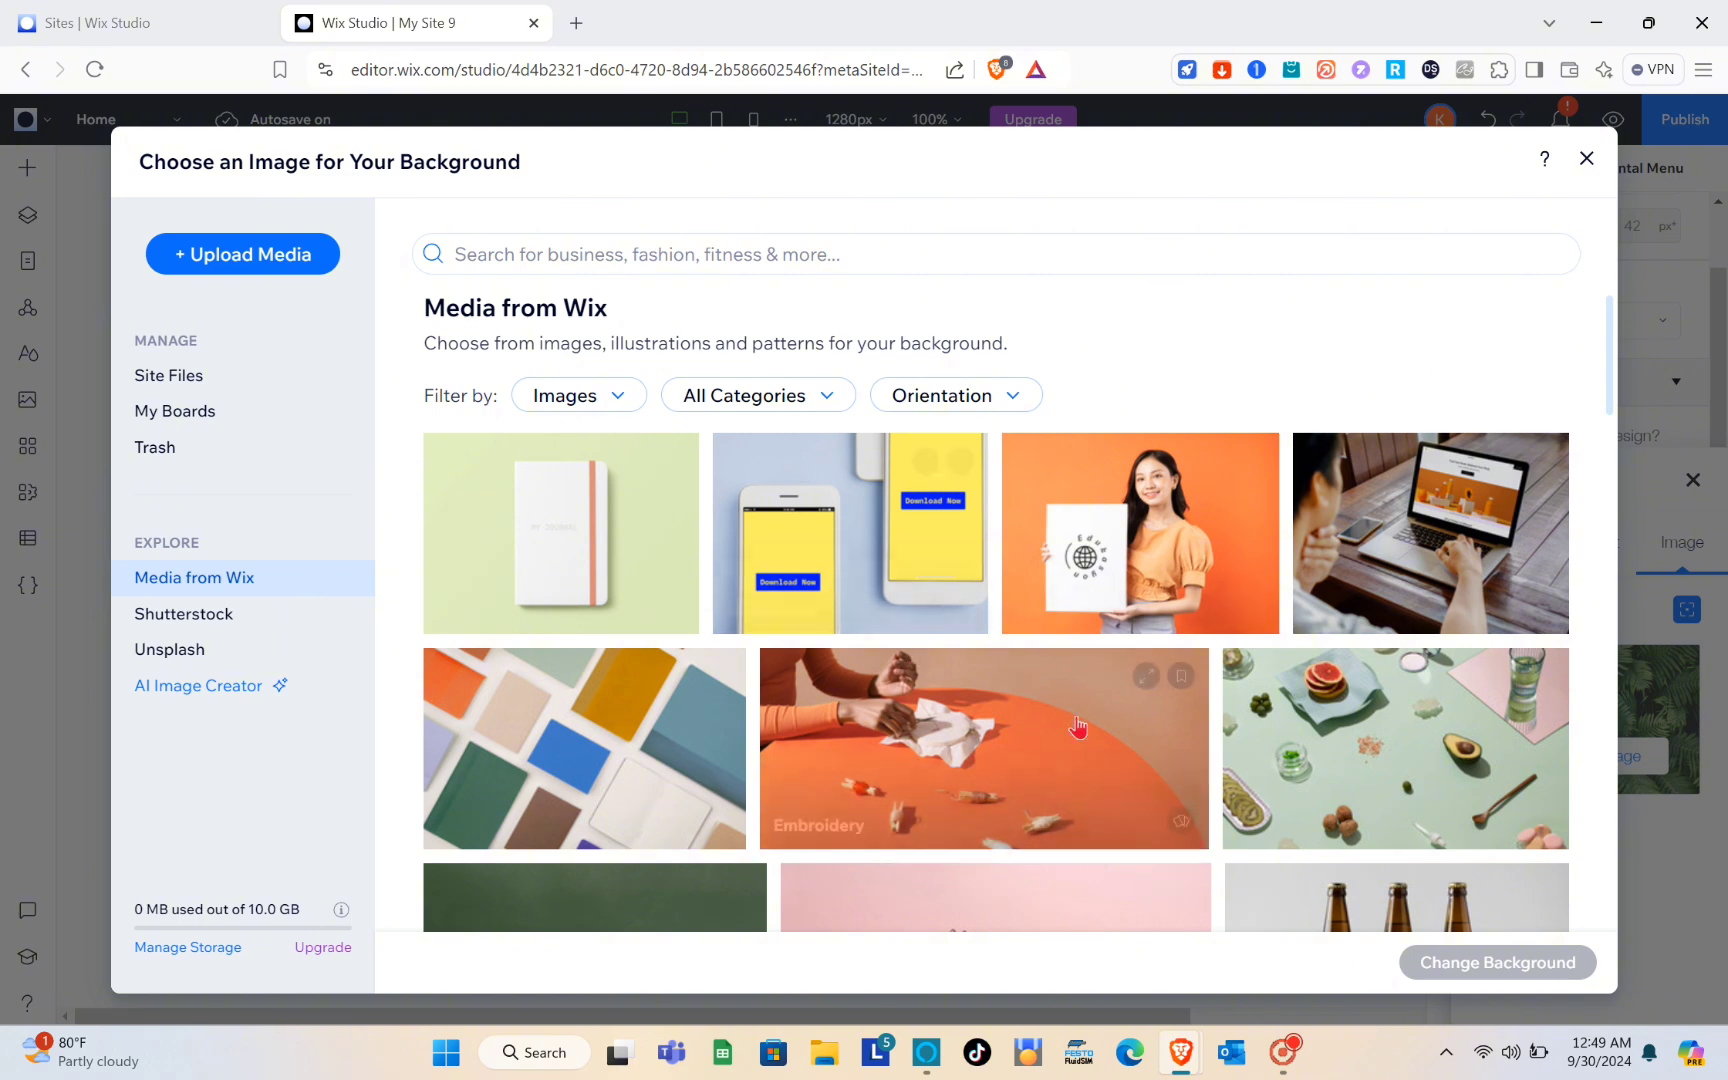
{"action": "scroll", "coordinate": [1077, 727], "scroll_direction": "down", "scroll_amount": 1}
{"action": "left_click", "coordinate": [1011, 651]}
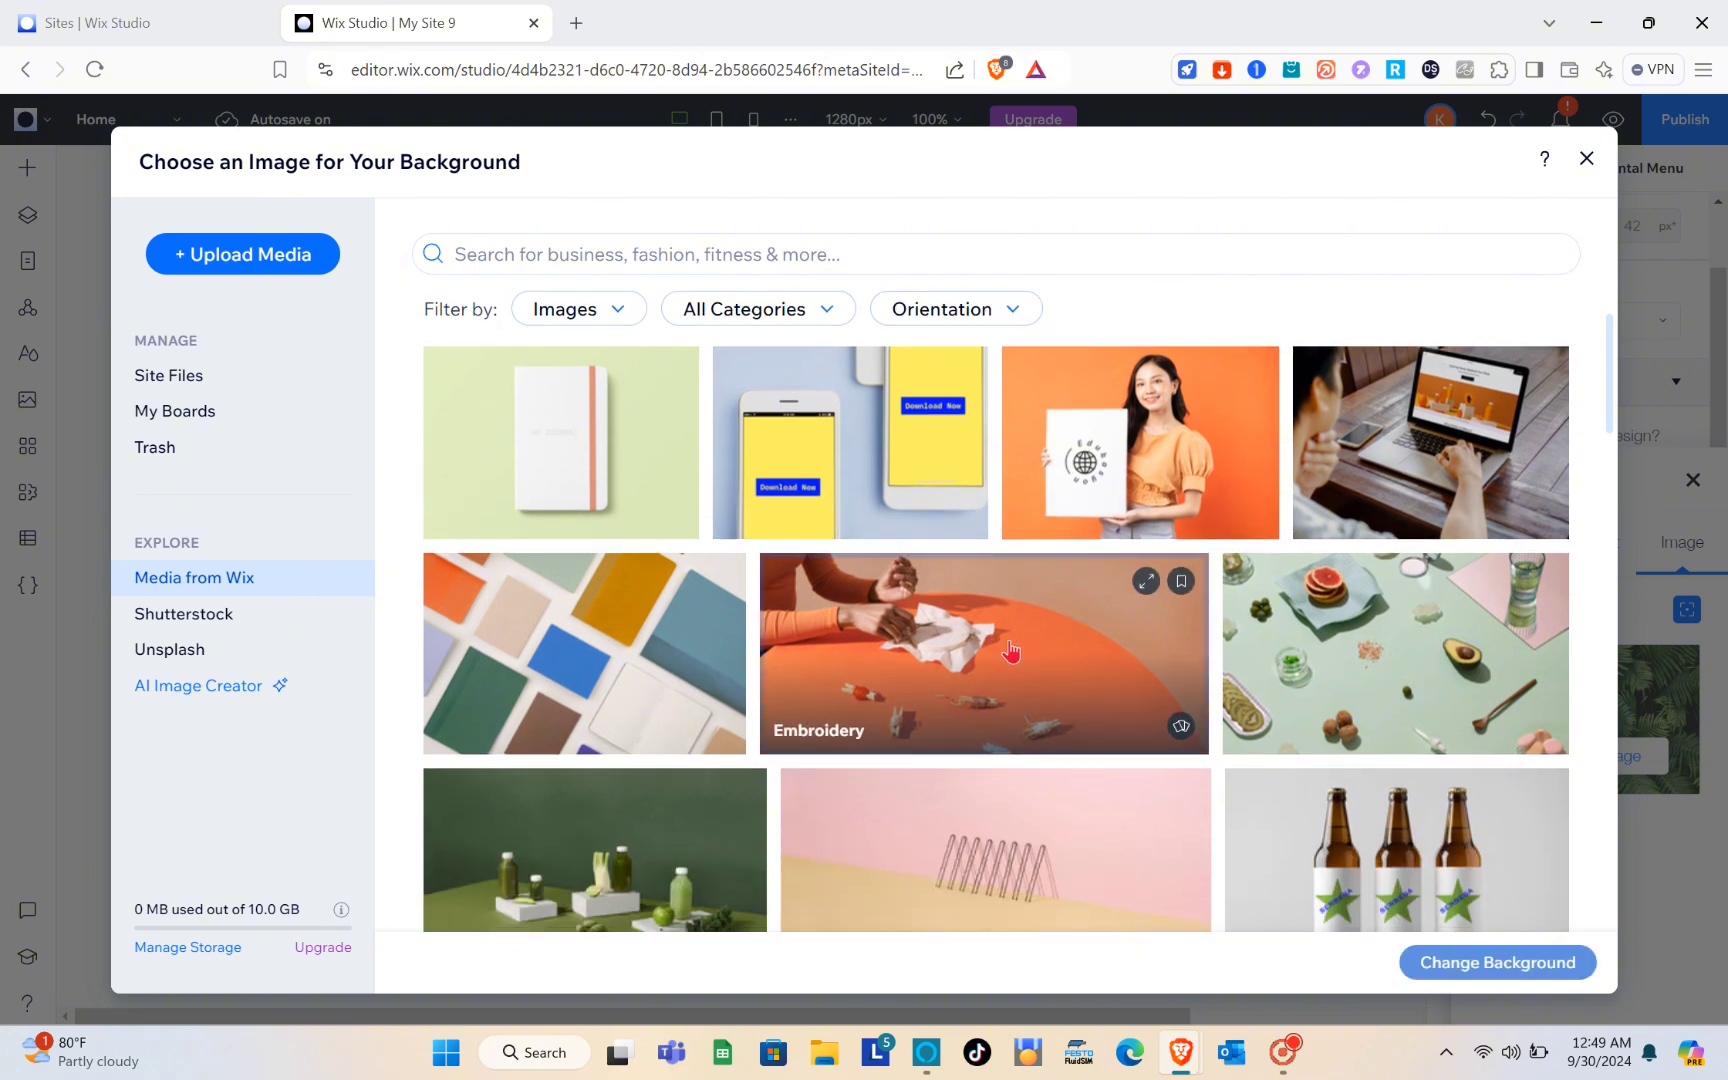
{"action": "left_click", "coordinate": [1466, 965]}
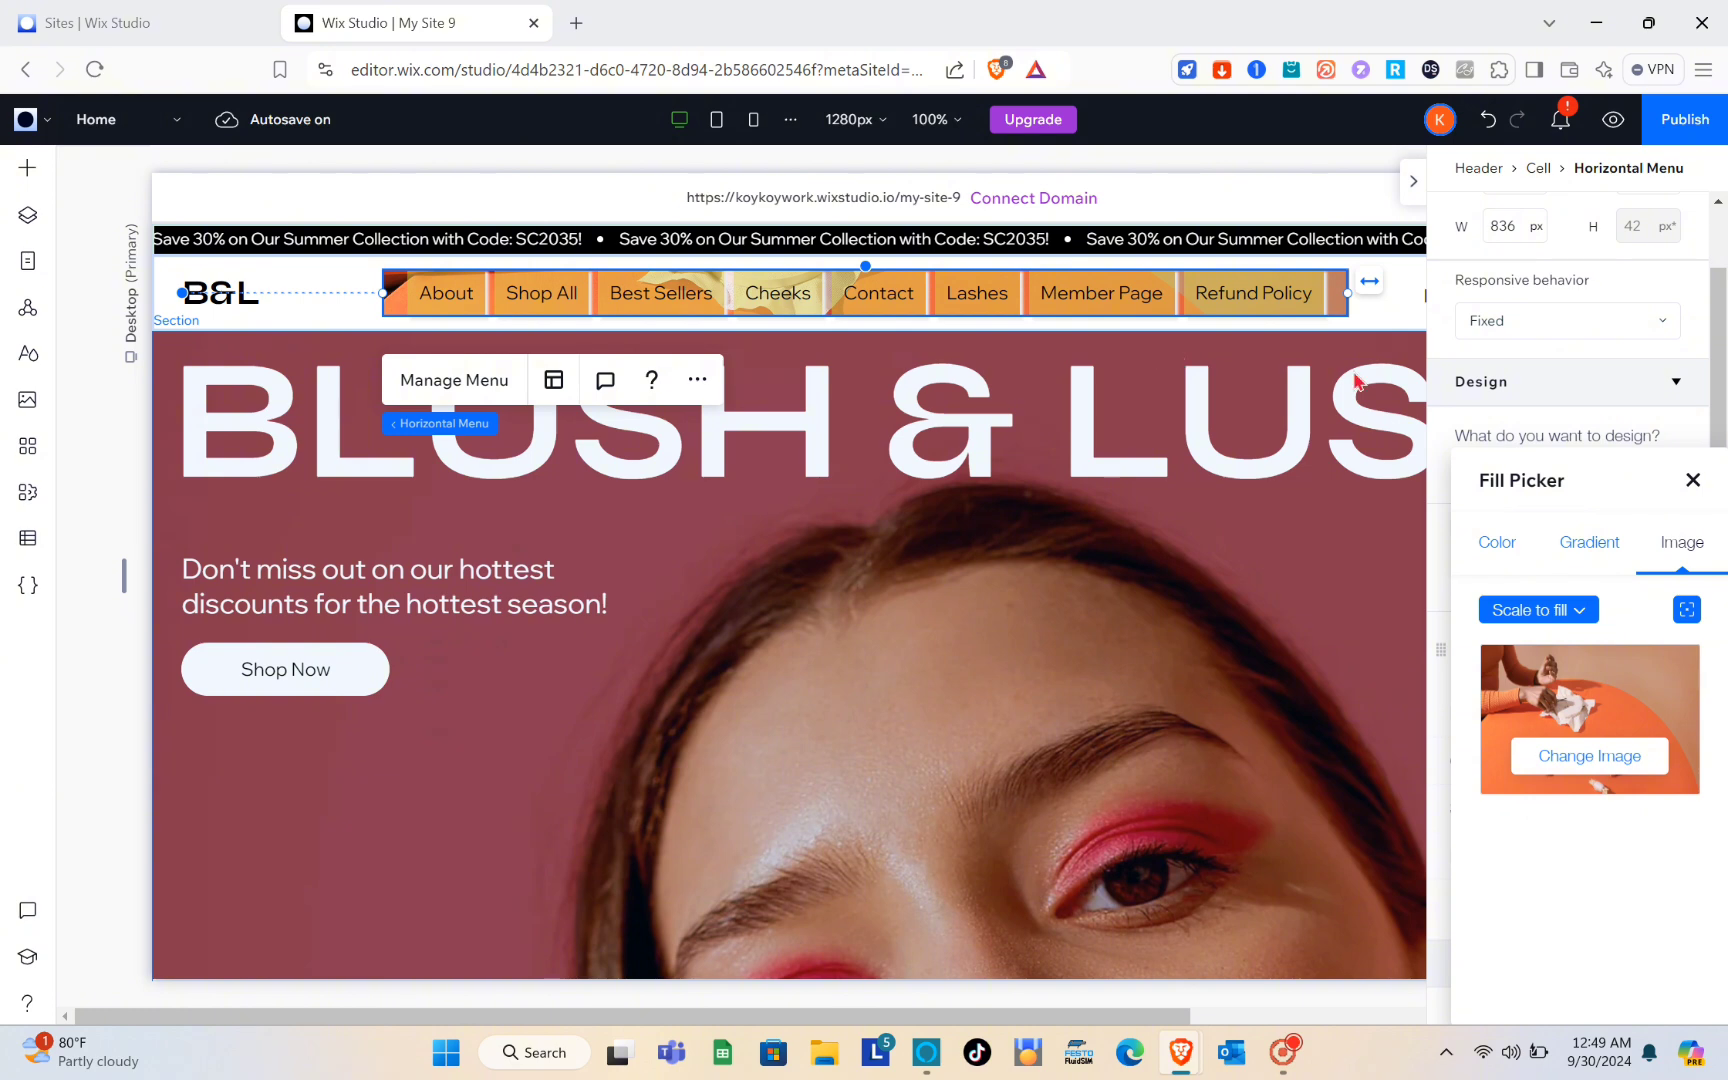
{"action": "left_click", "coordinate": [1692, 480]}
- Look over the menu's remaining settings, collapse them and preview the site on desktop
{"action": "scroll", "coordinate": [1568, 664], "scroll_direction": "down", "scroll_amount": 10}
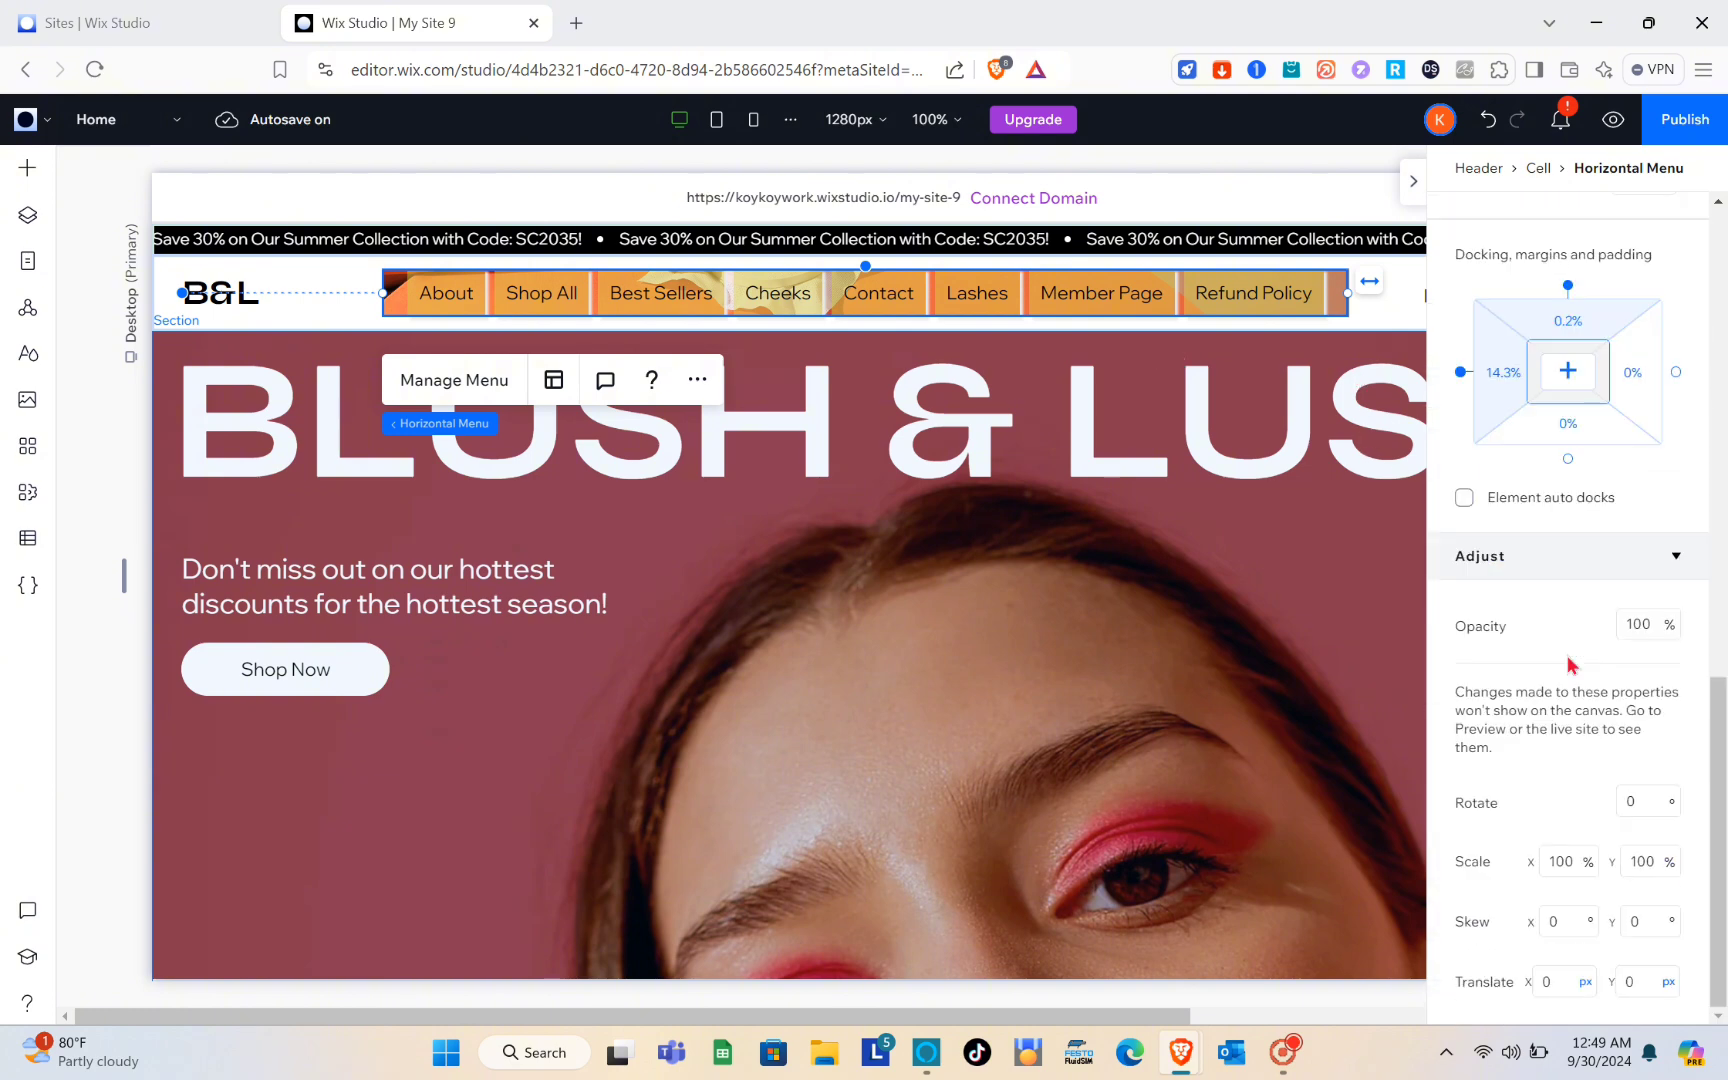
{"action": "scroll", "coordinate": [1570, 665], "scroll_direction": "up", "scroll_amount": 8}
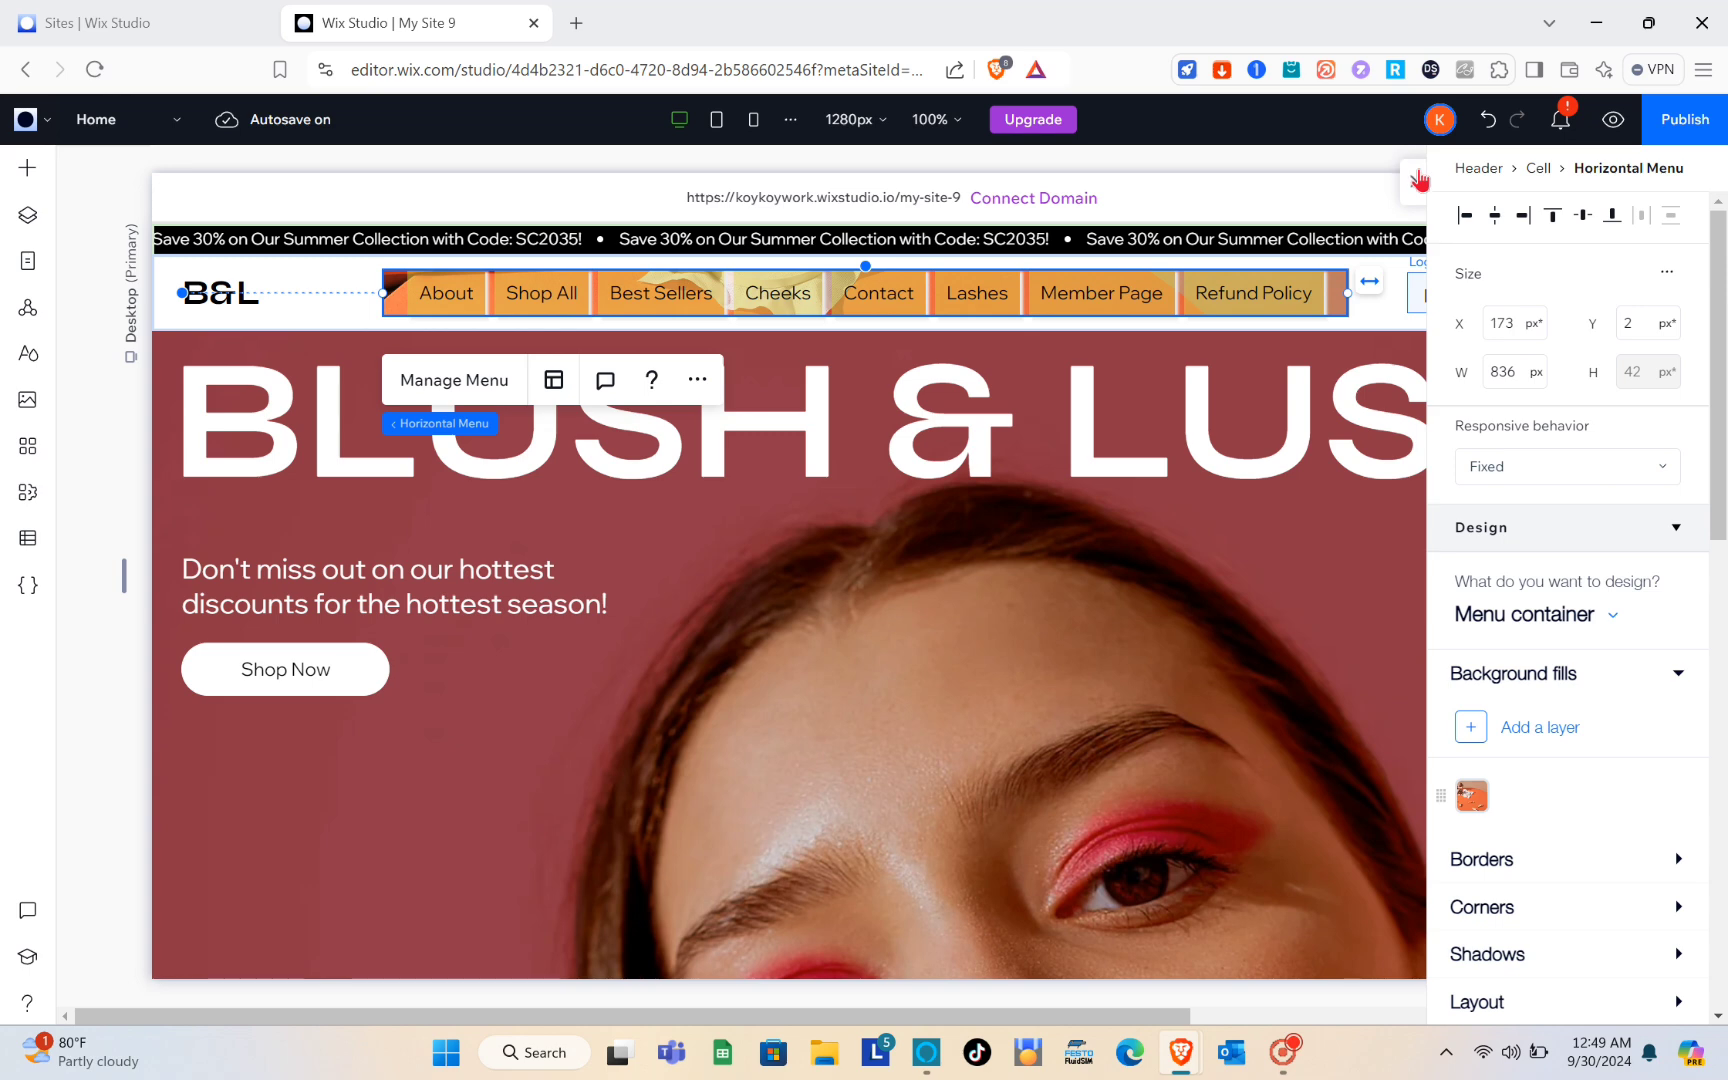
{"action": "left_click", "coordinate": [1413, 181]}
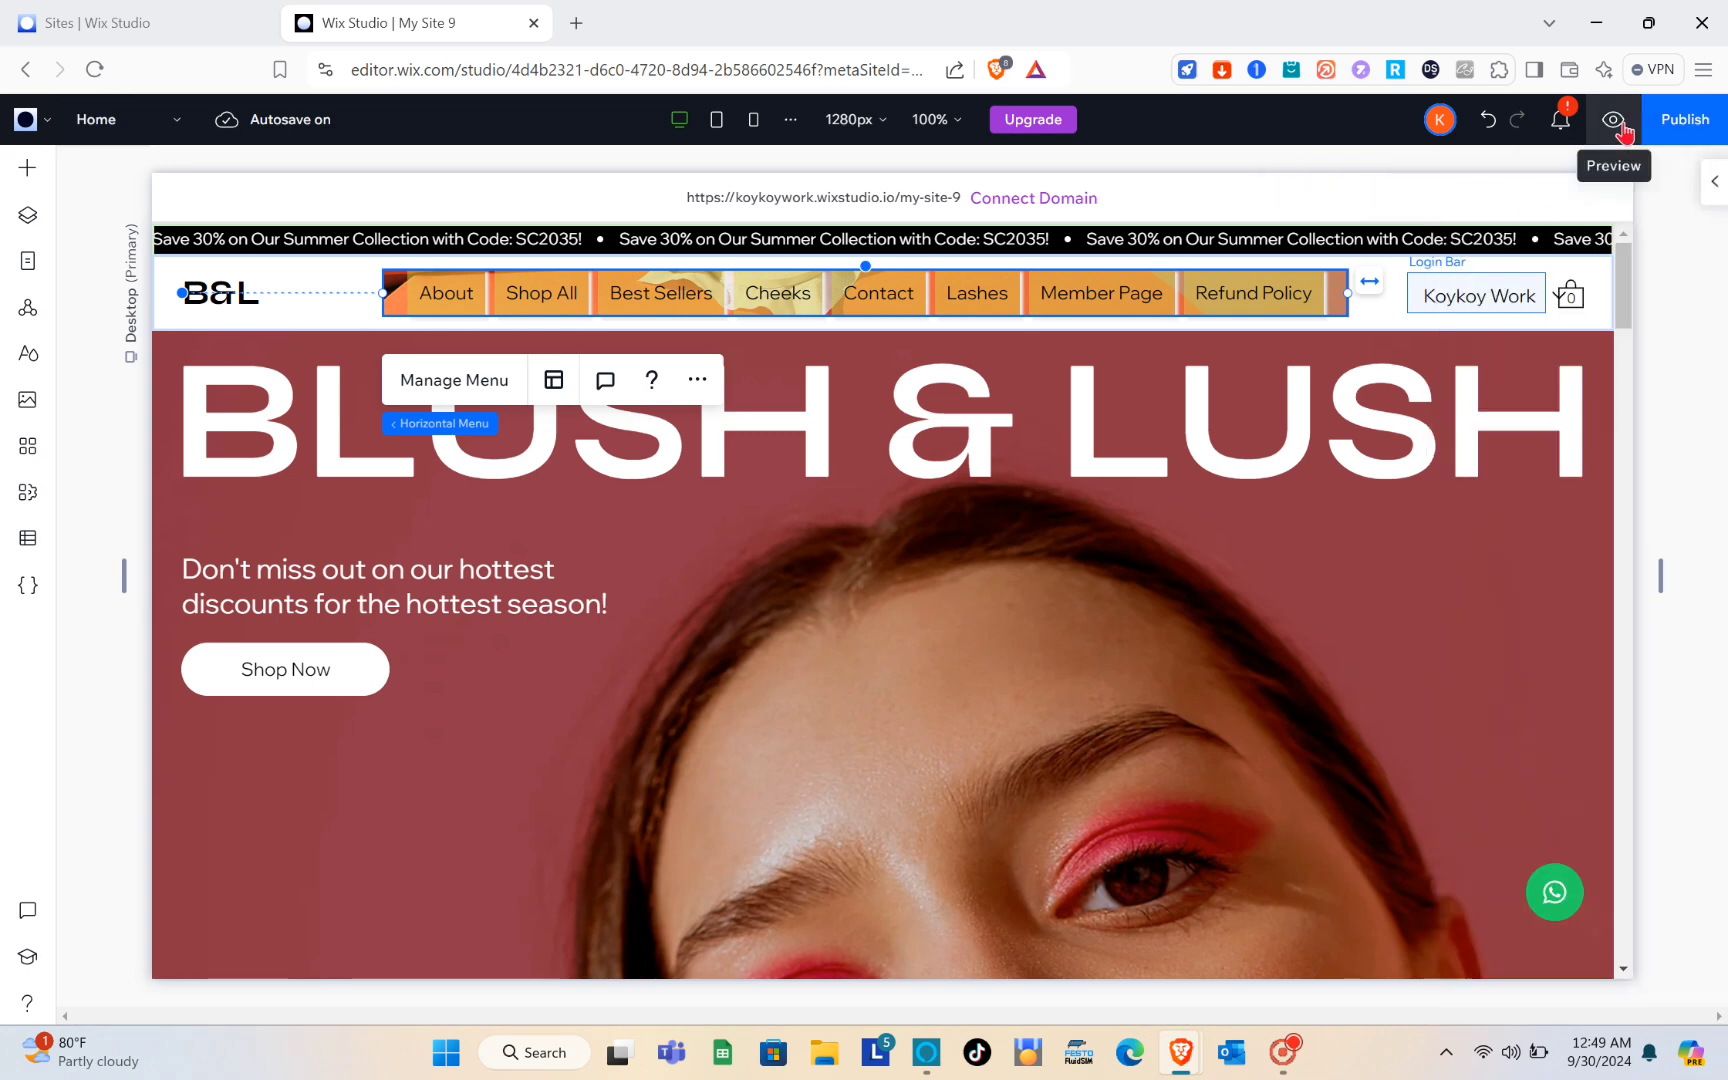
{"action": "left_click", "coordinate": [1613, 121]}
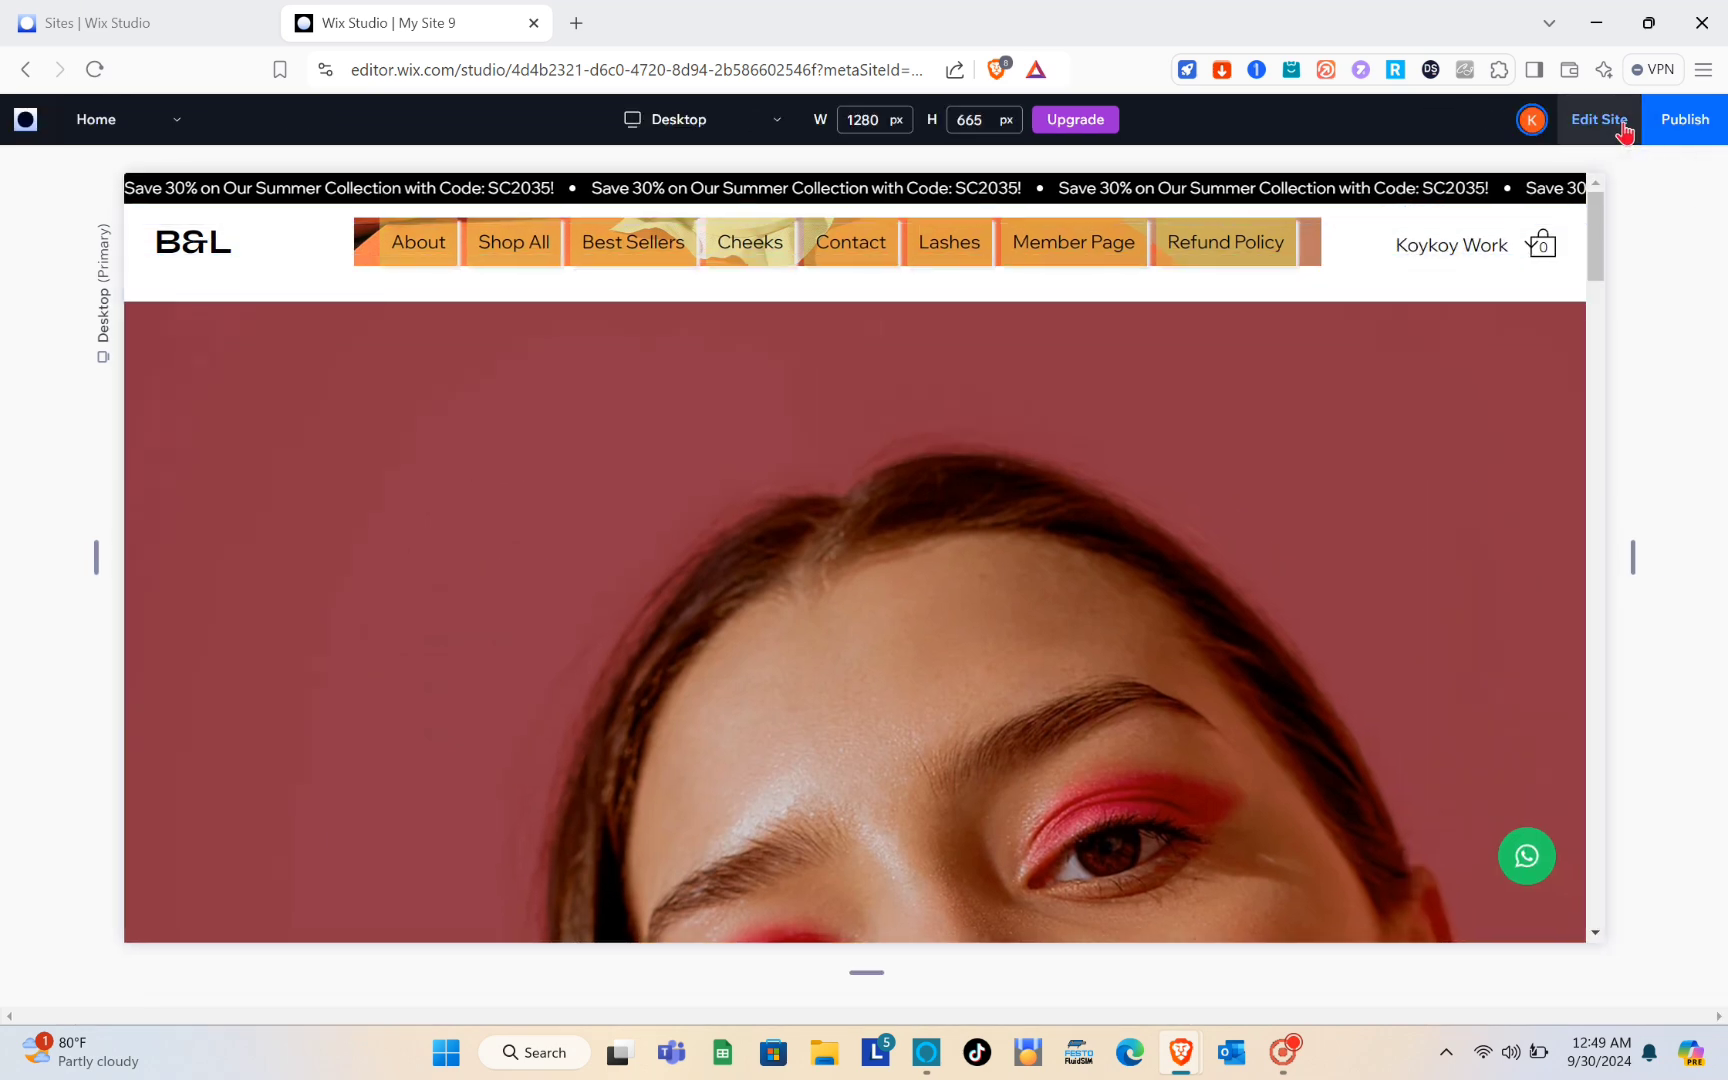